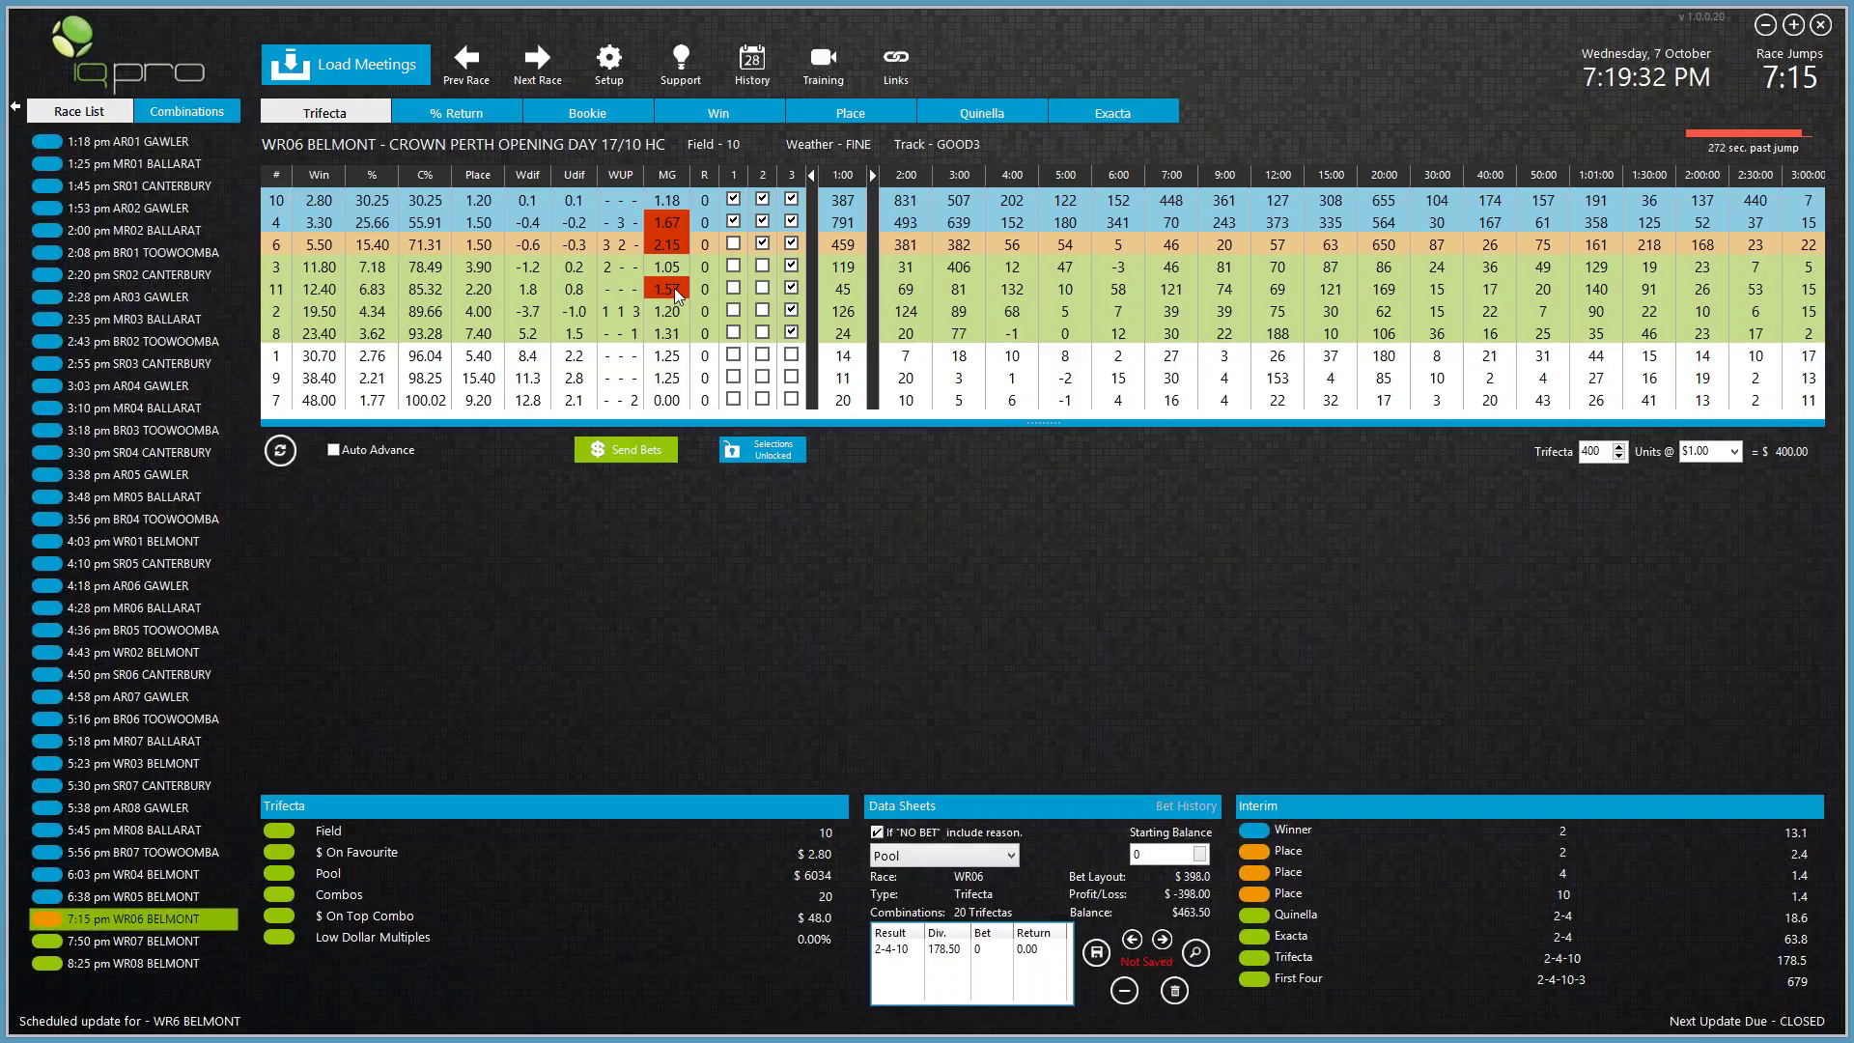
Step: Load the race history for Saturday, 3 October 2015 and maximise its window
left_click(750, 64)
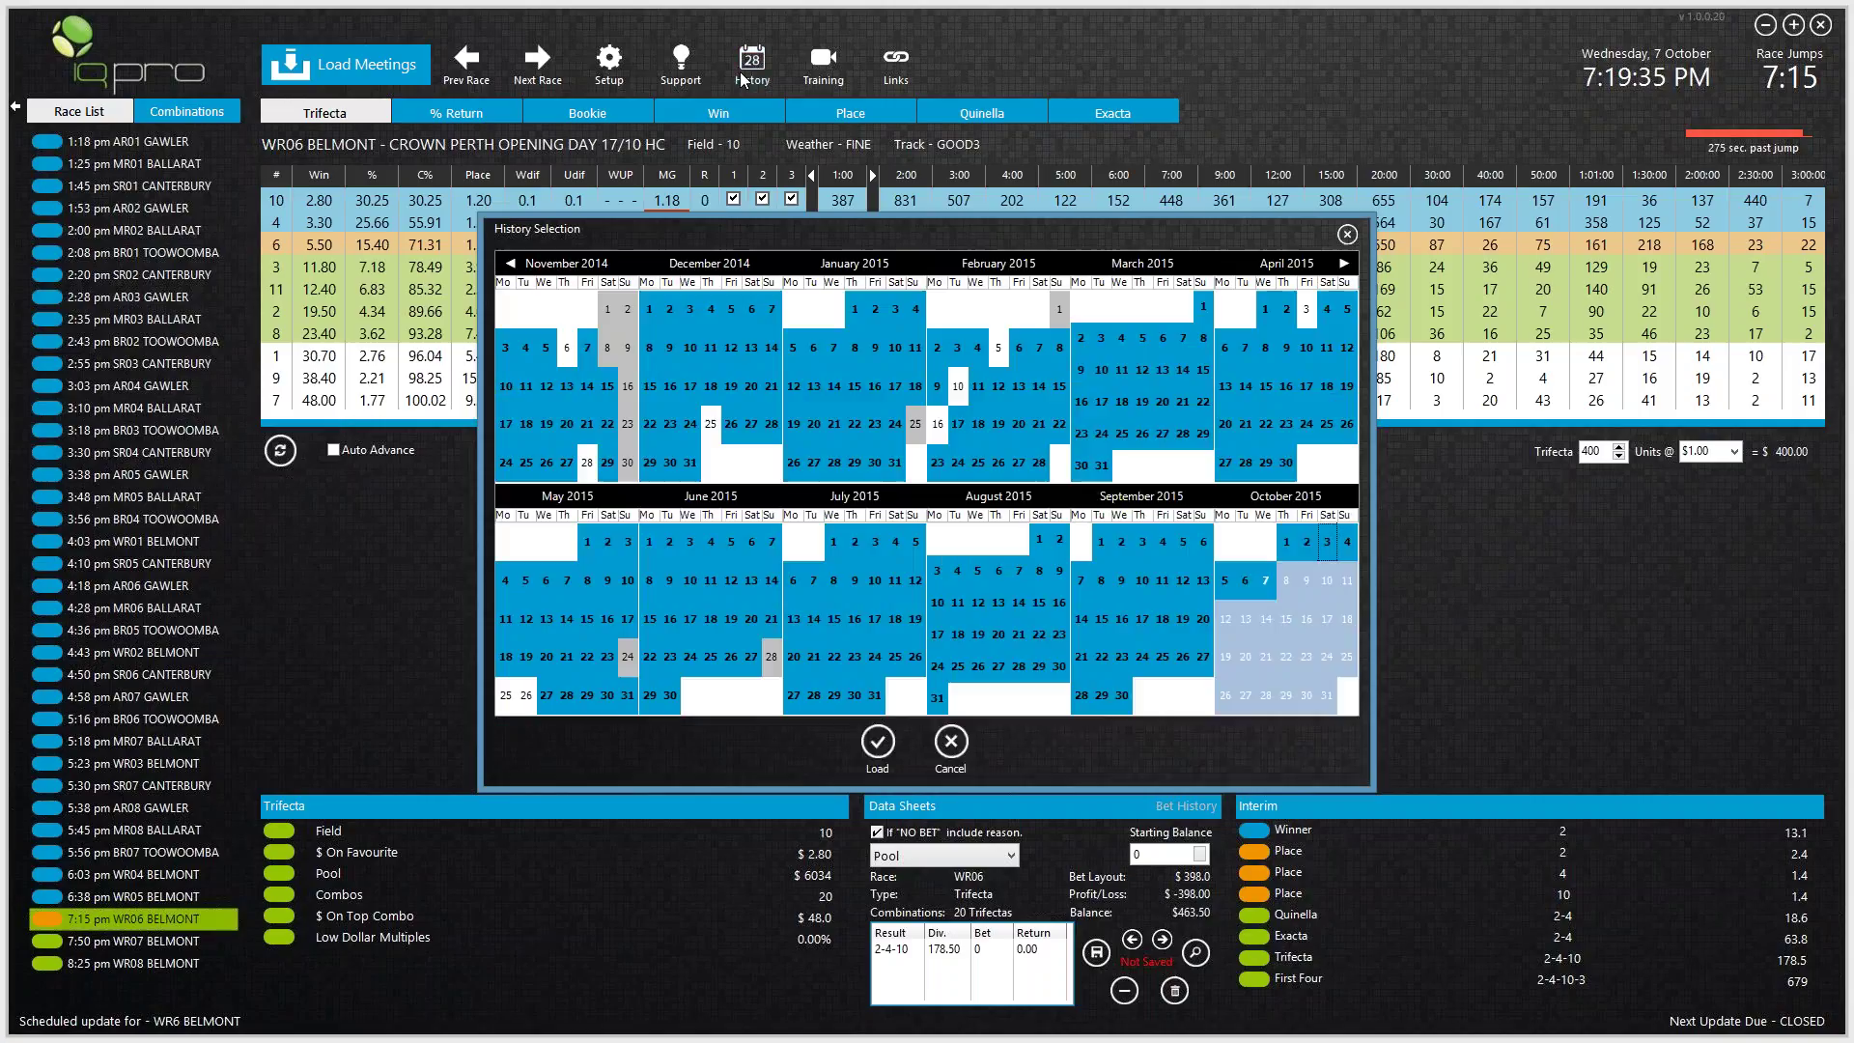
double_click(1328, 547)
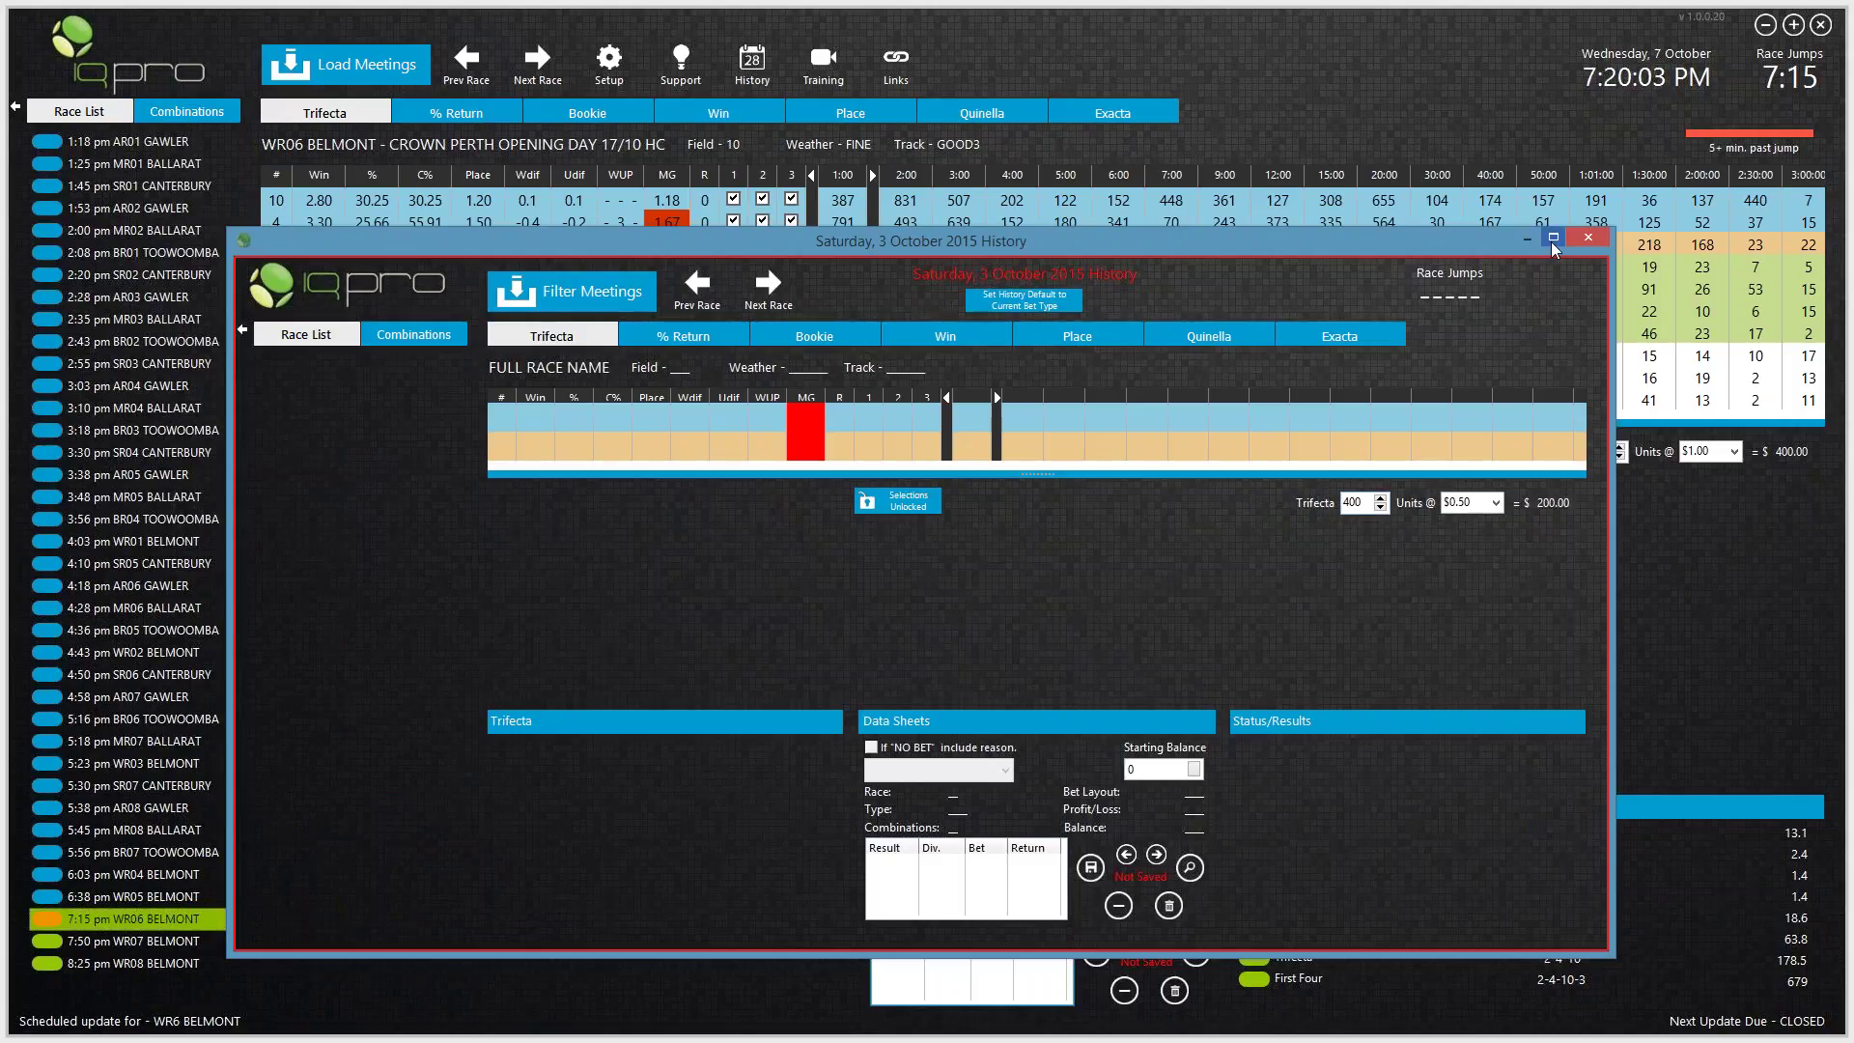
left_click(1551, 242)
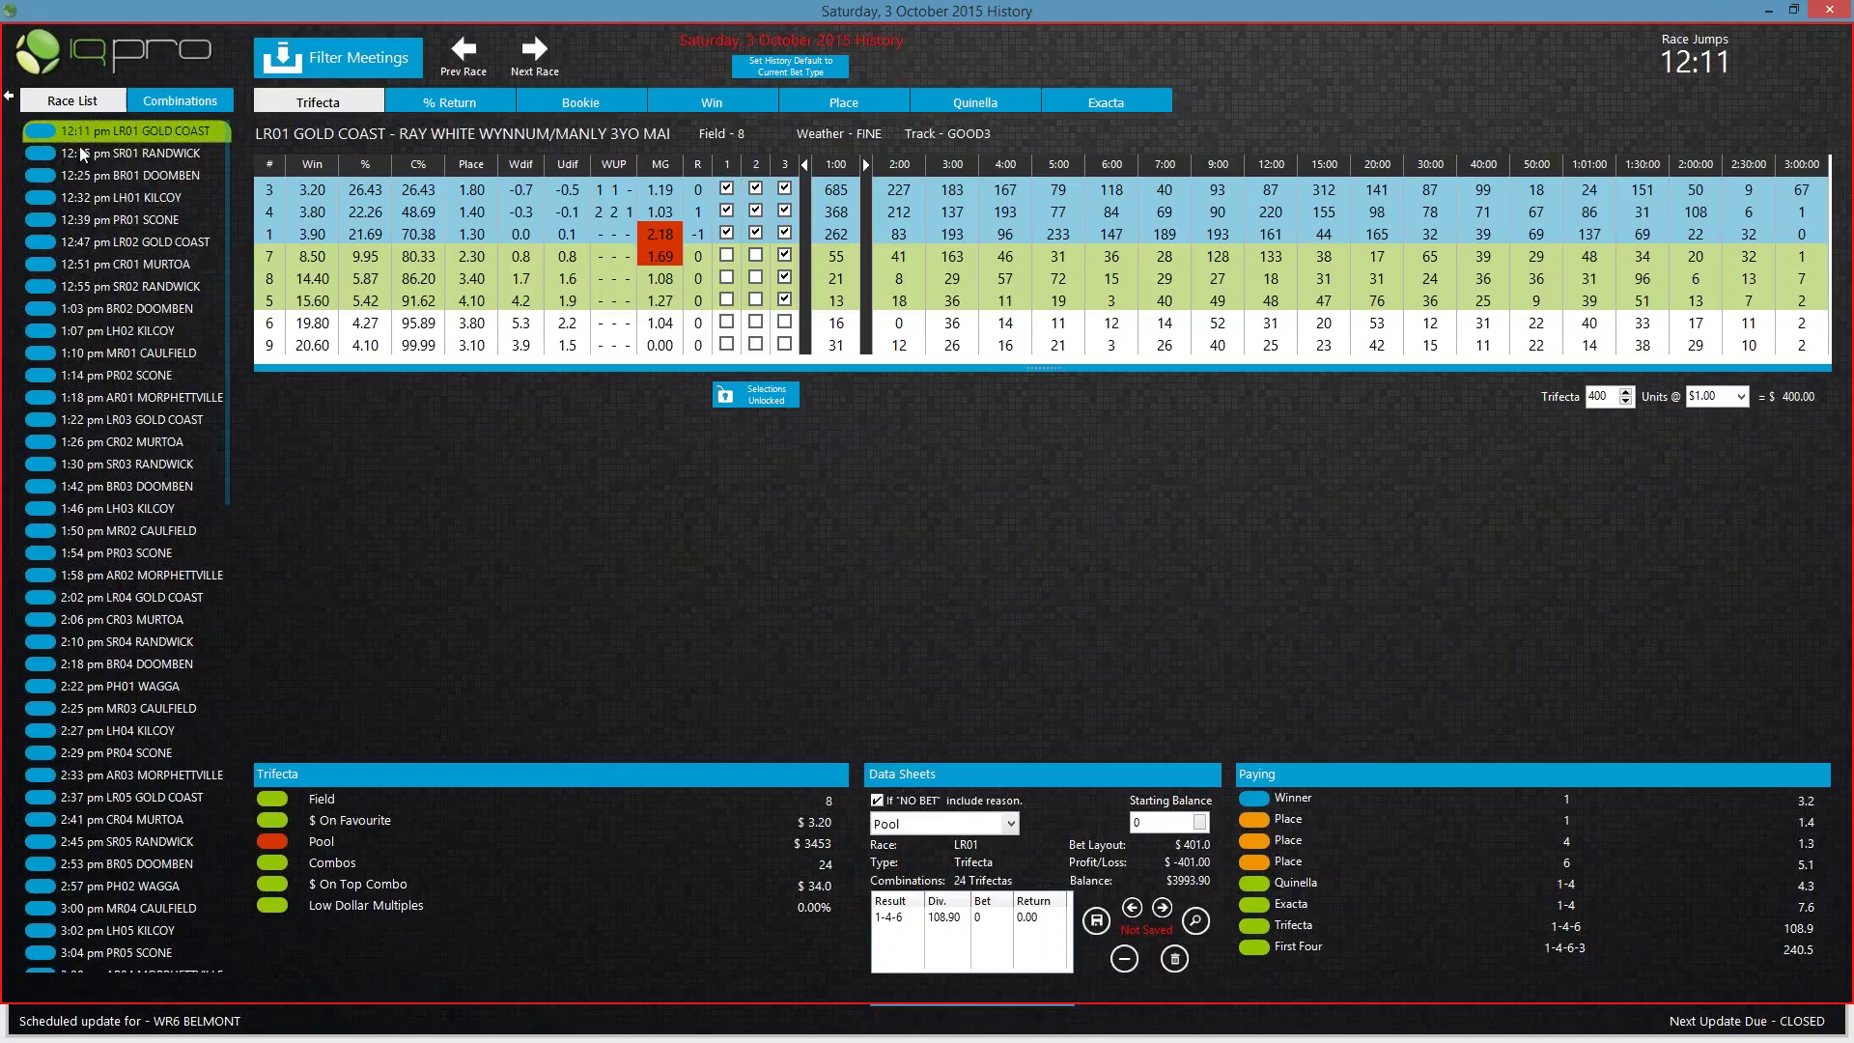
Step: Open the 1:07 pm LH02 Kilcoy race and look through the day's race list down to its last entry
left_click(114, 335)
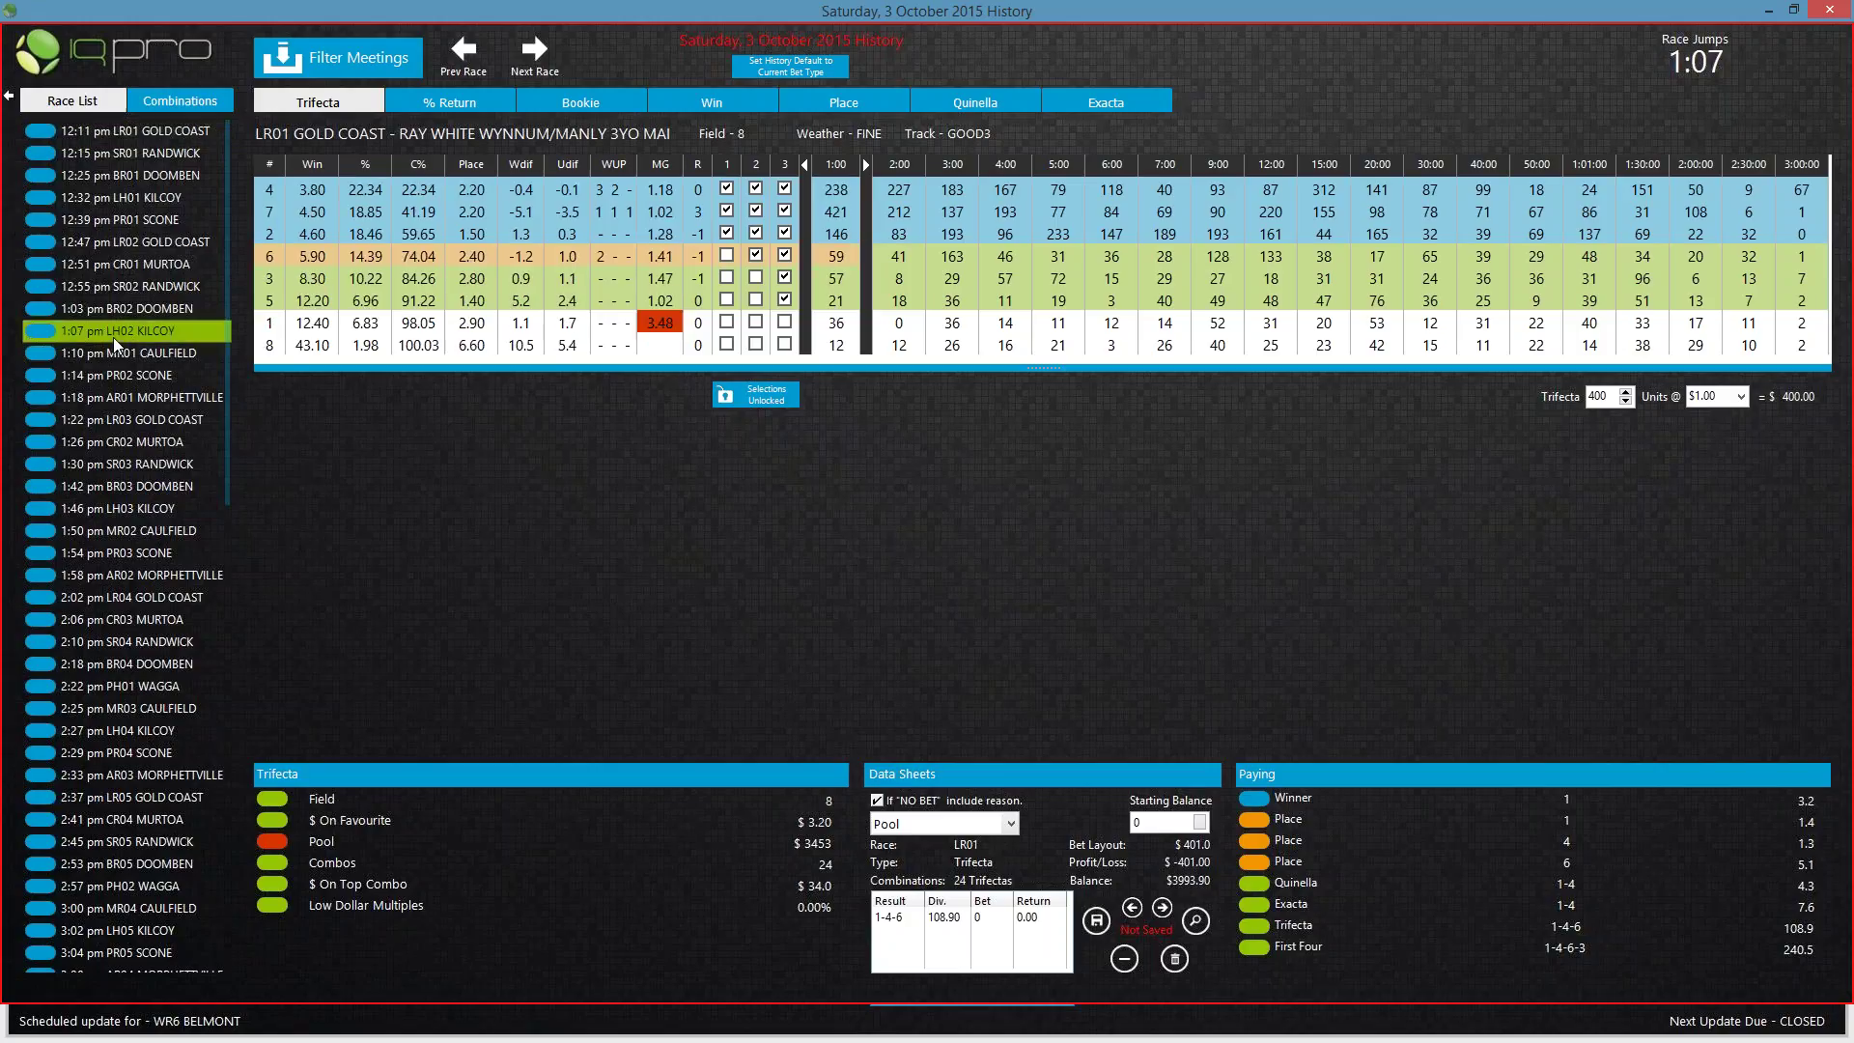
scroll(114, 344, "down", 3)
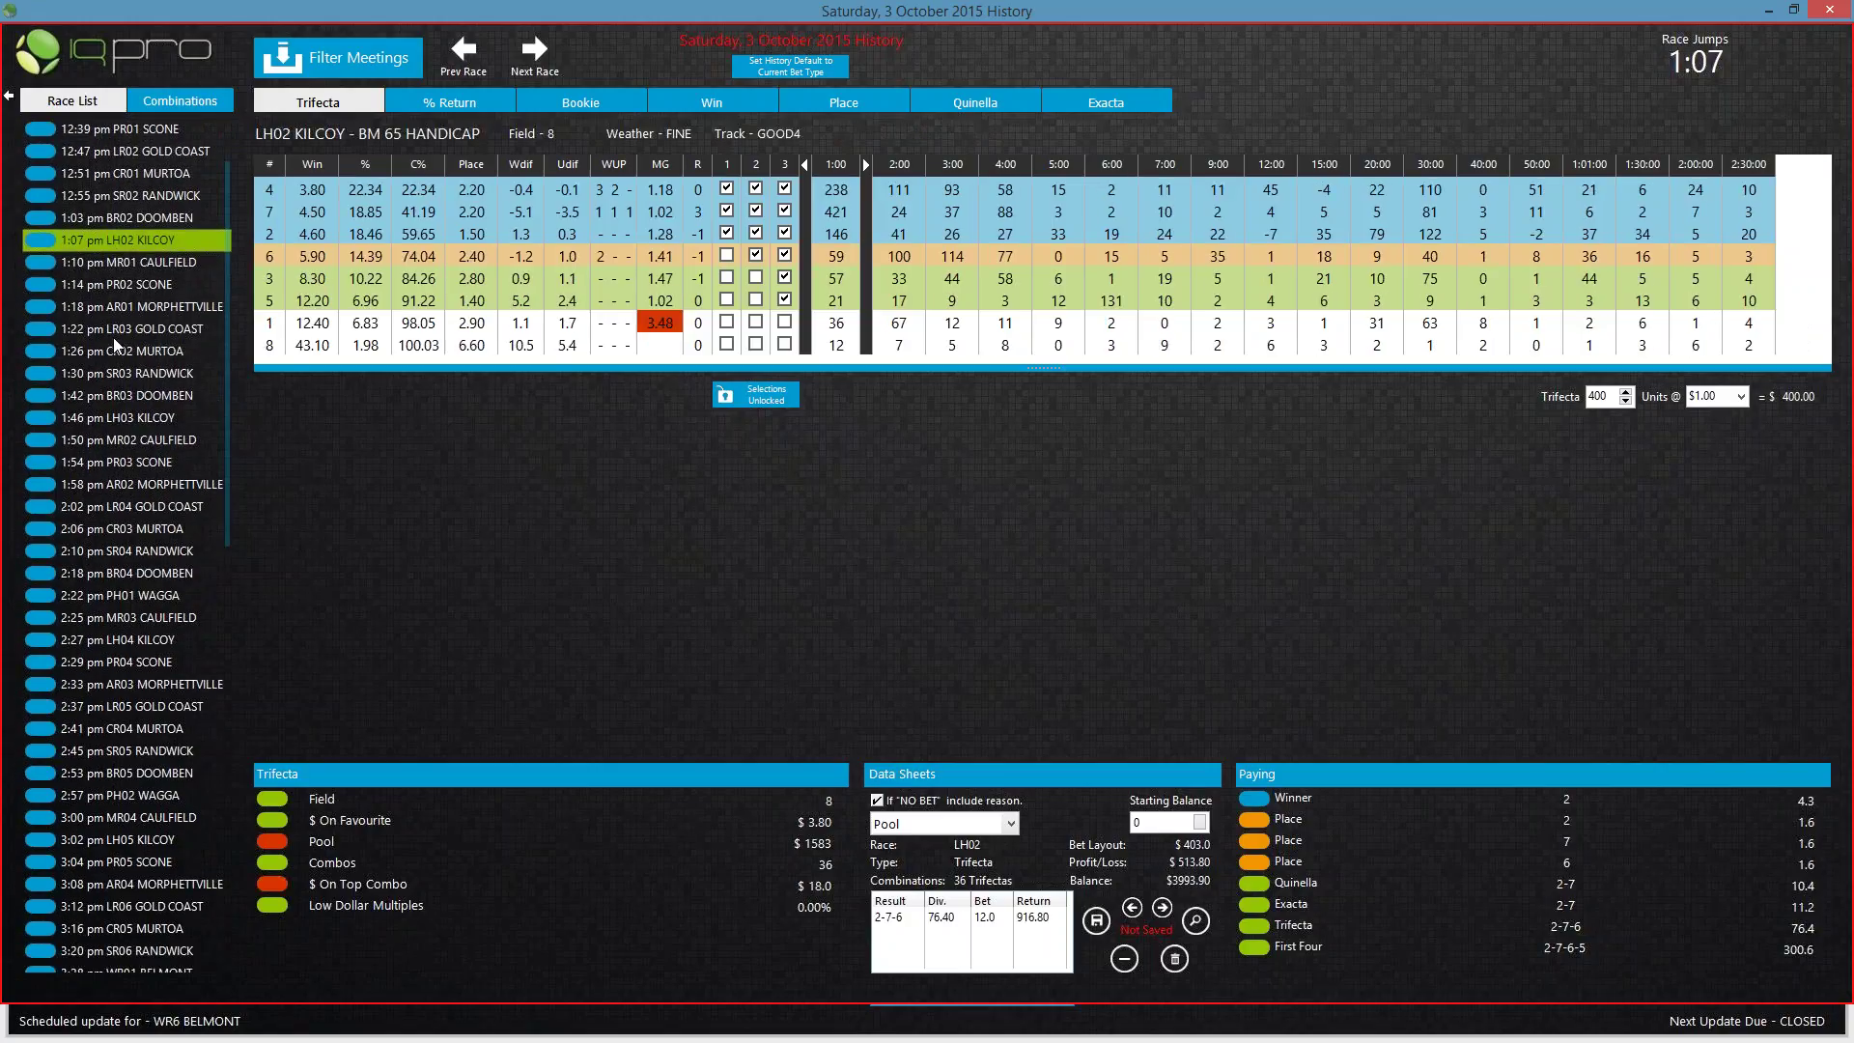
scroll(114, 345, "down", 5)
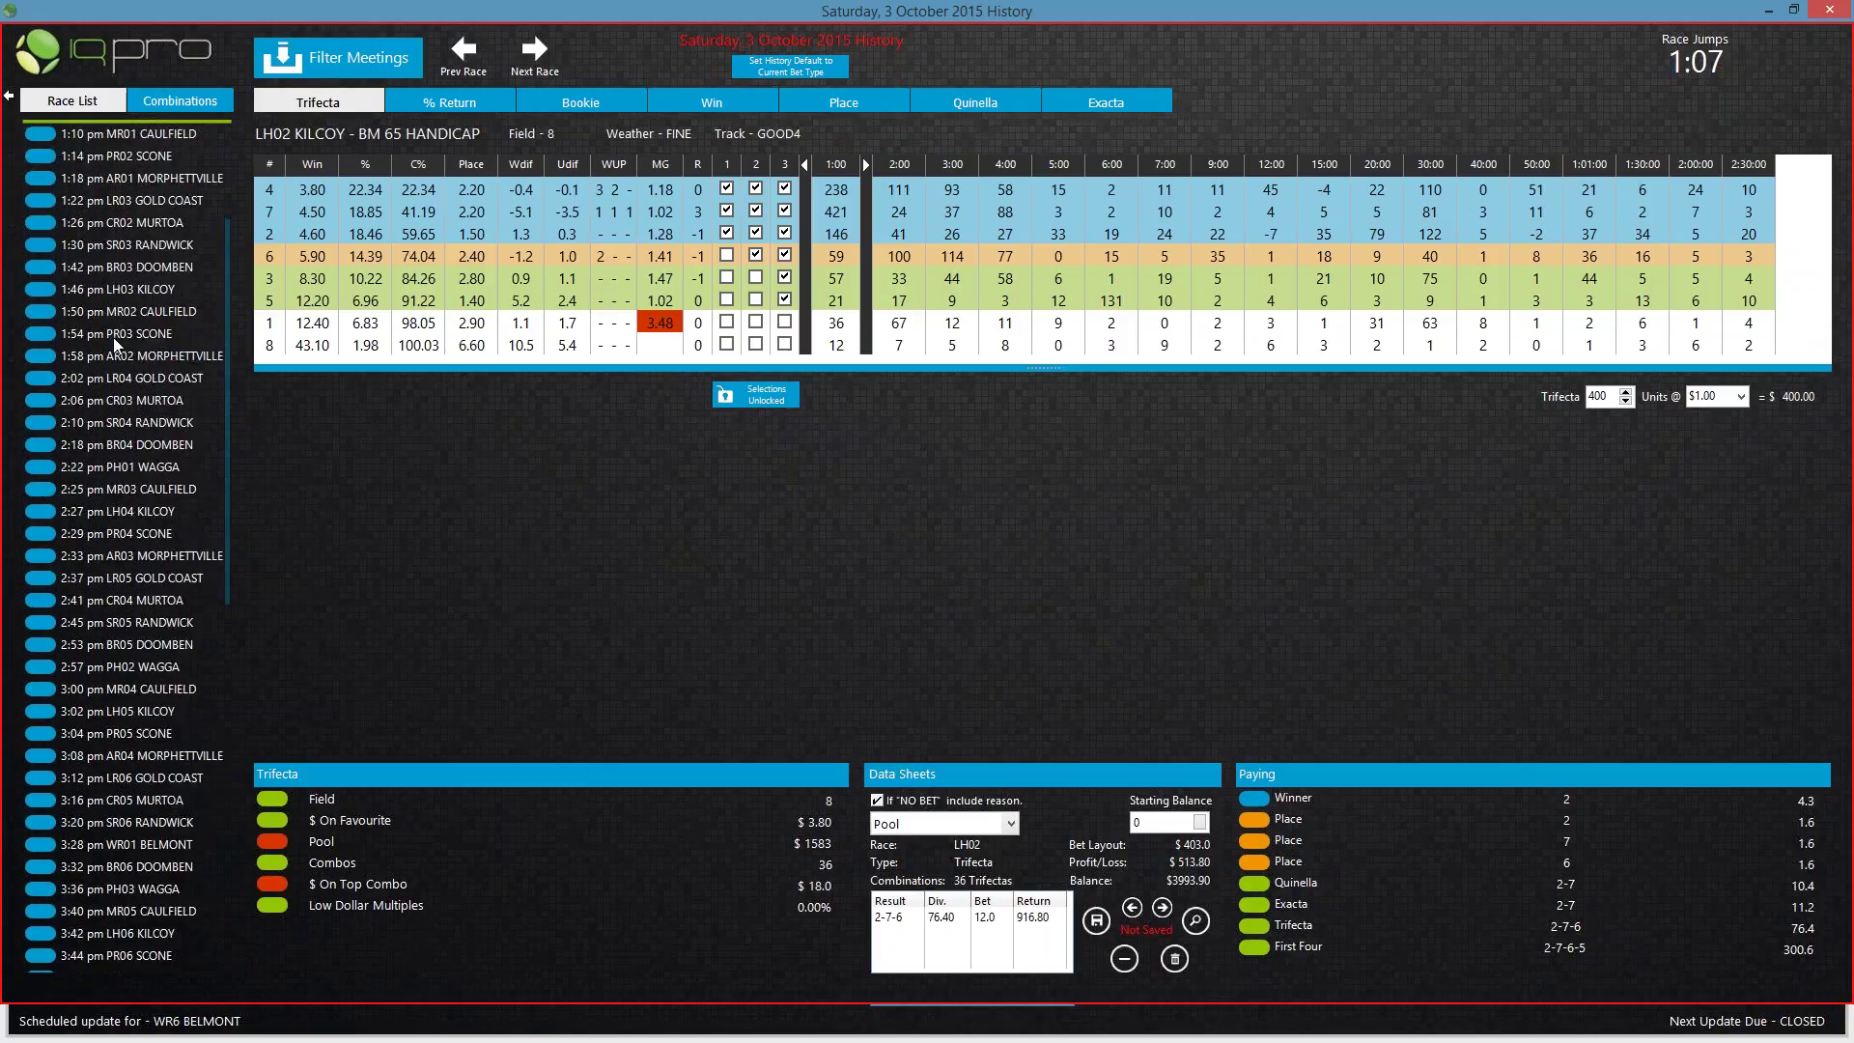
scroll(114, 345, "down", 10)
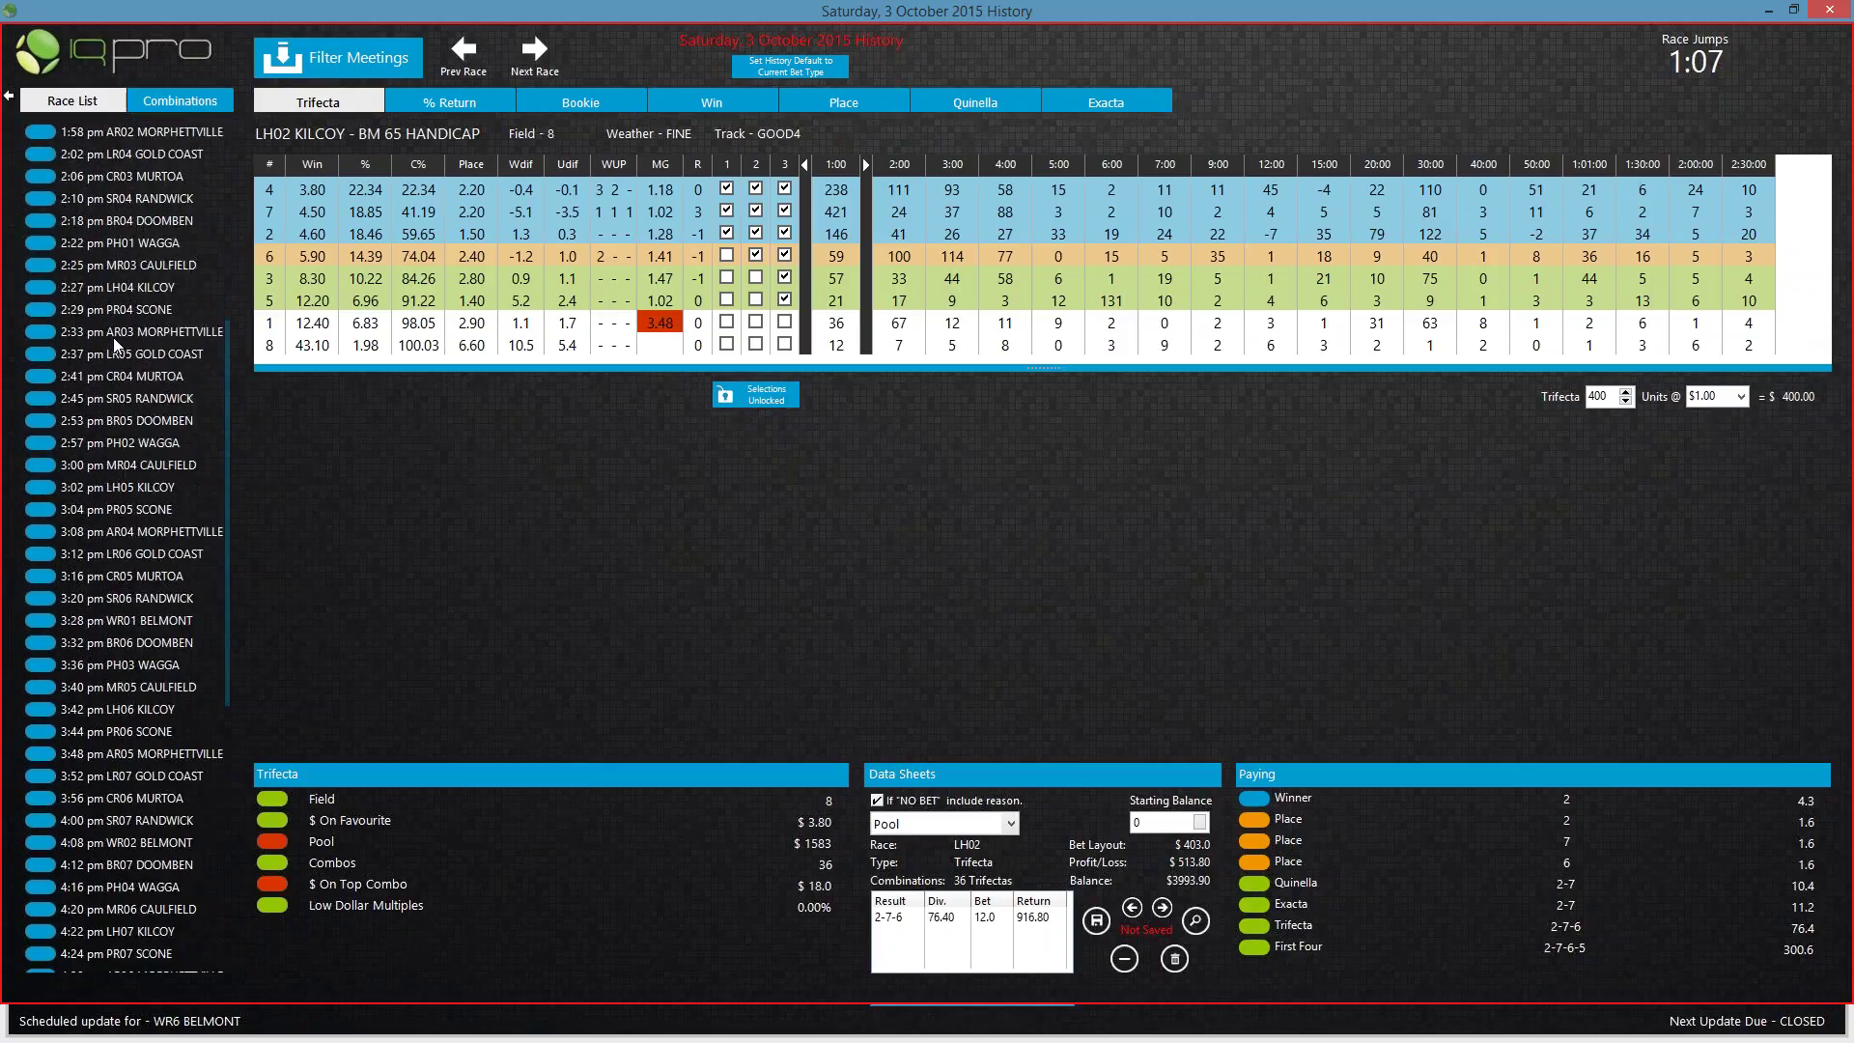
scroll(114, 345, "down", 7)
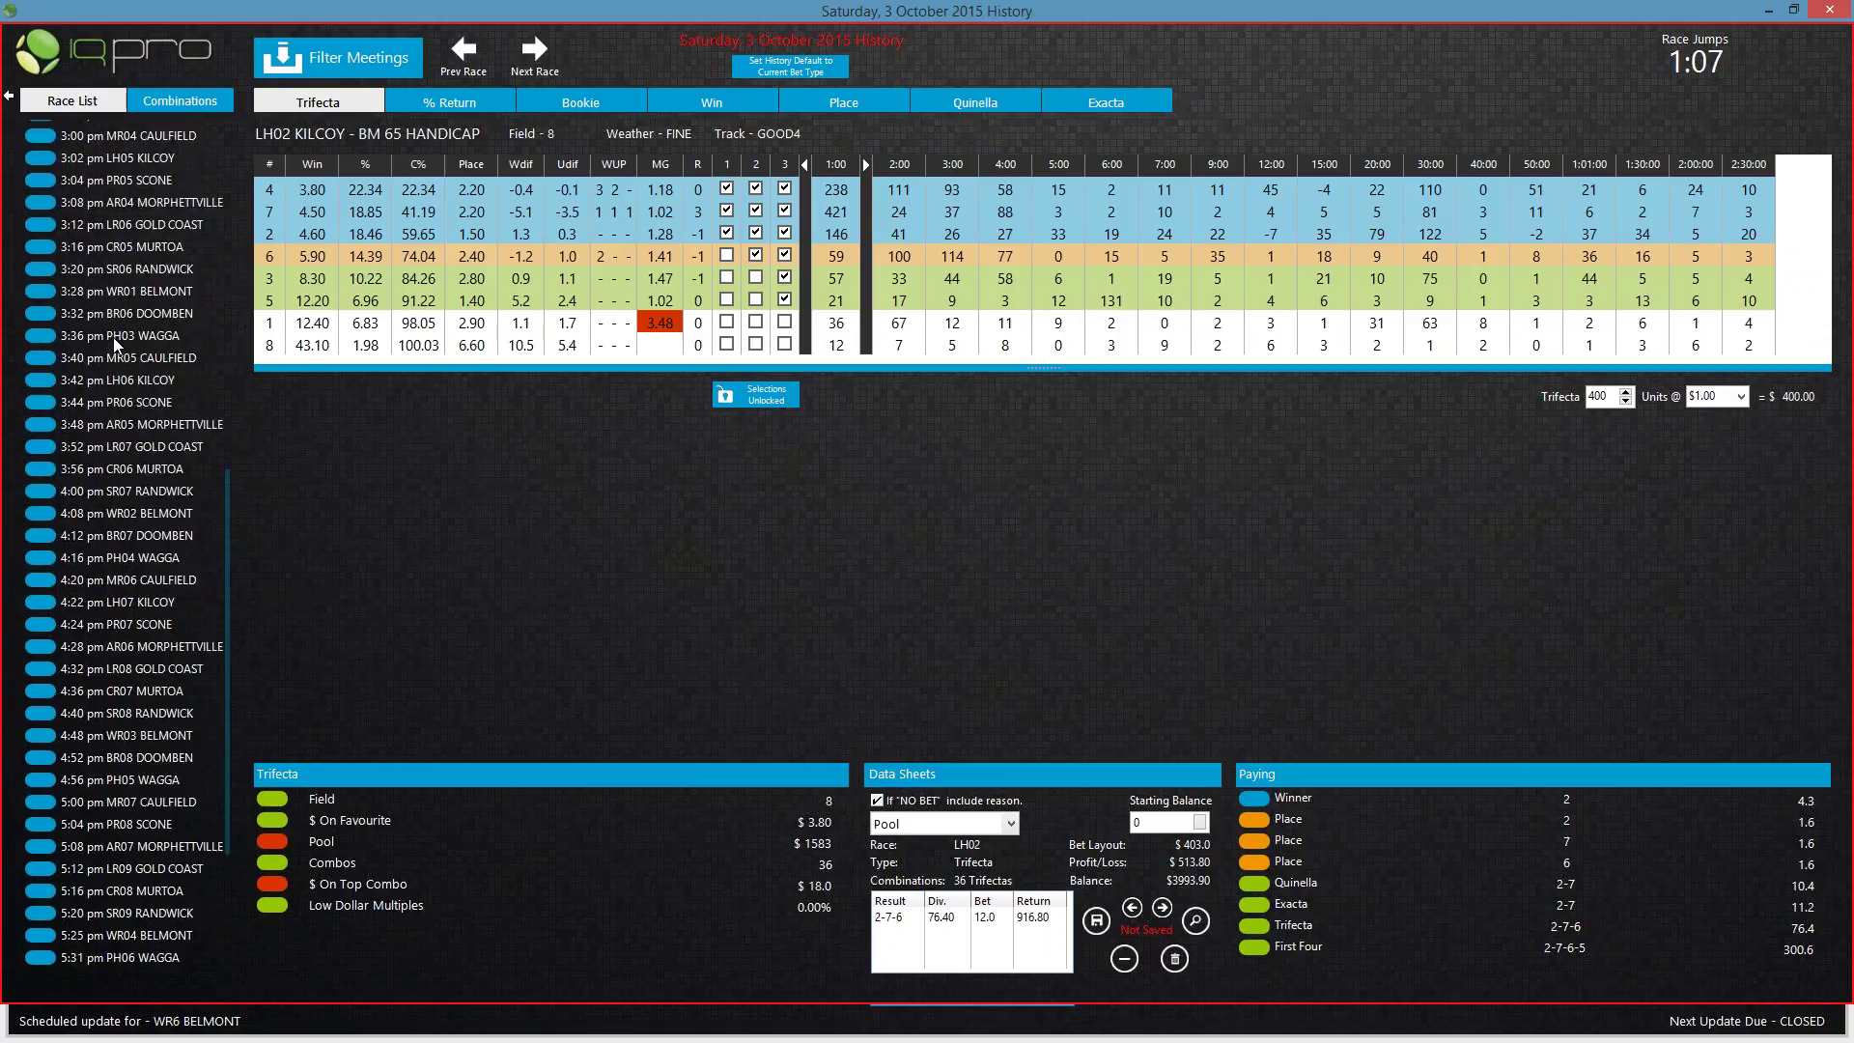
scroll(114, 345, "down", 4)
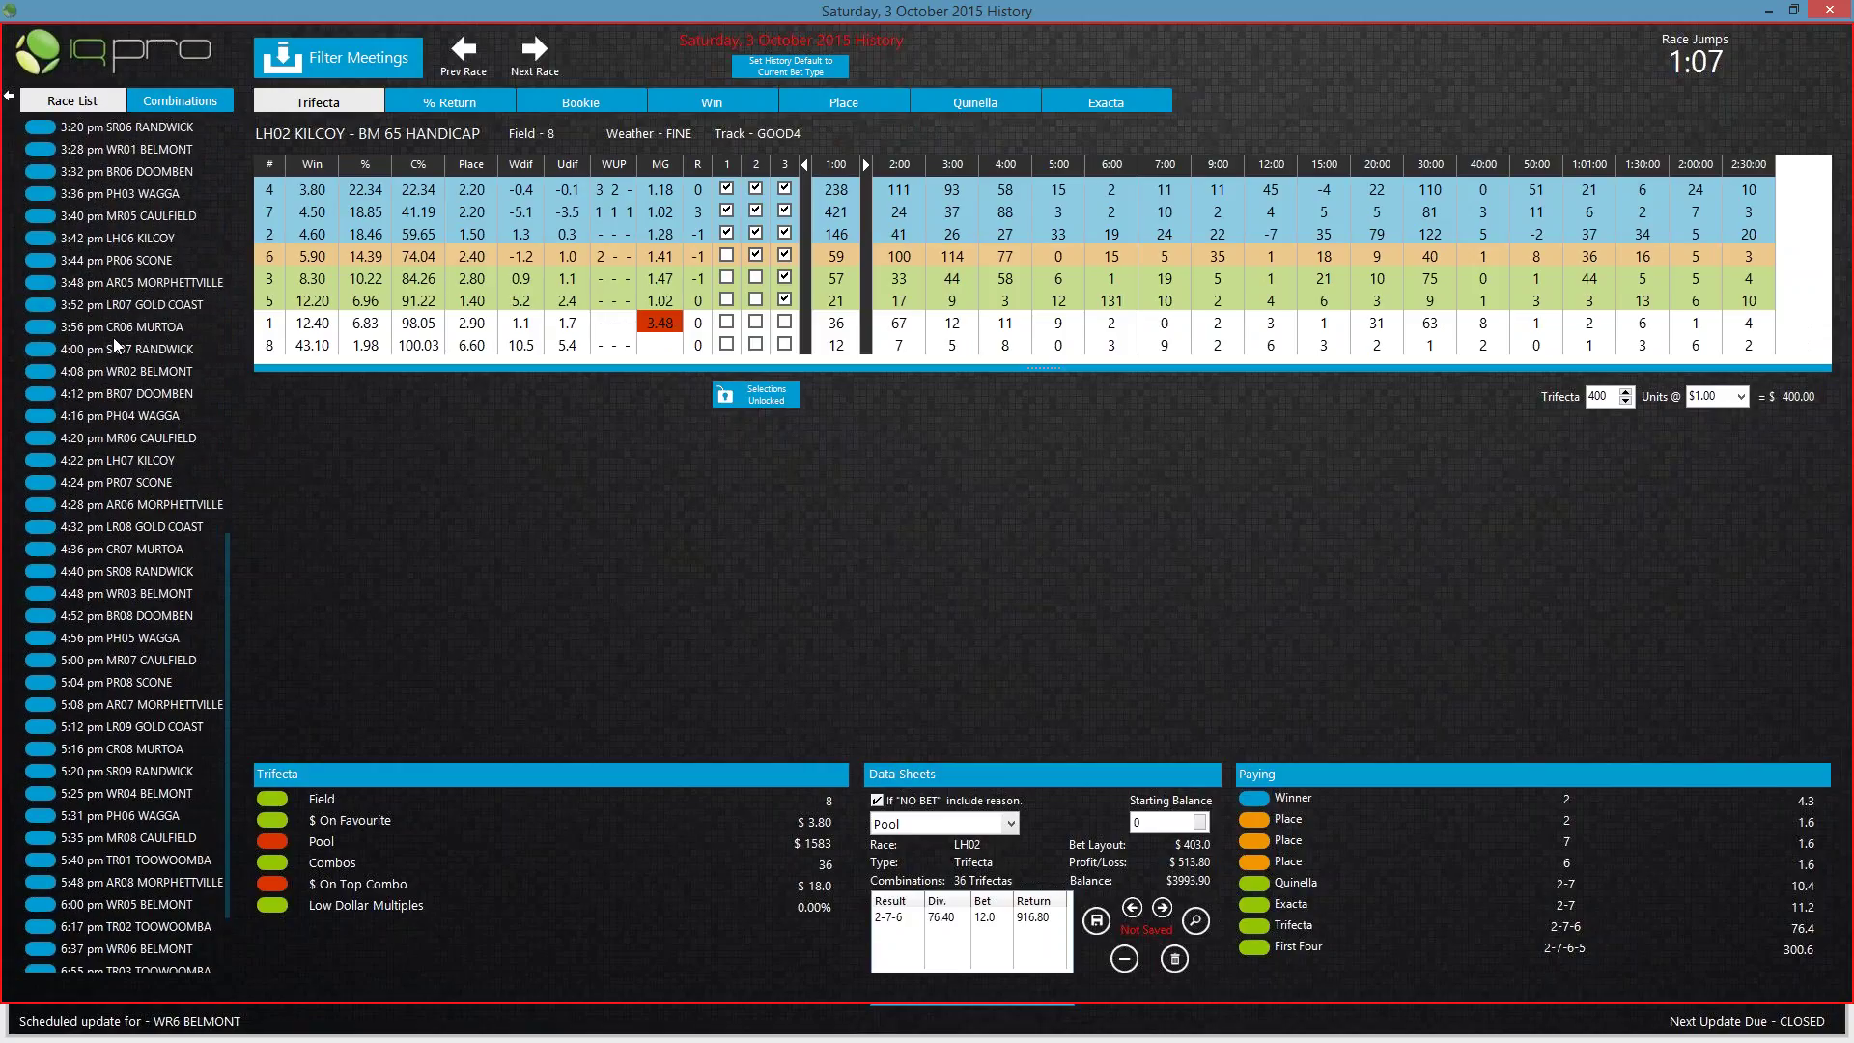
scroll(114, 345, "down", 1)
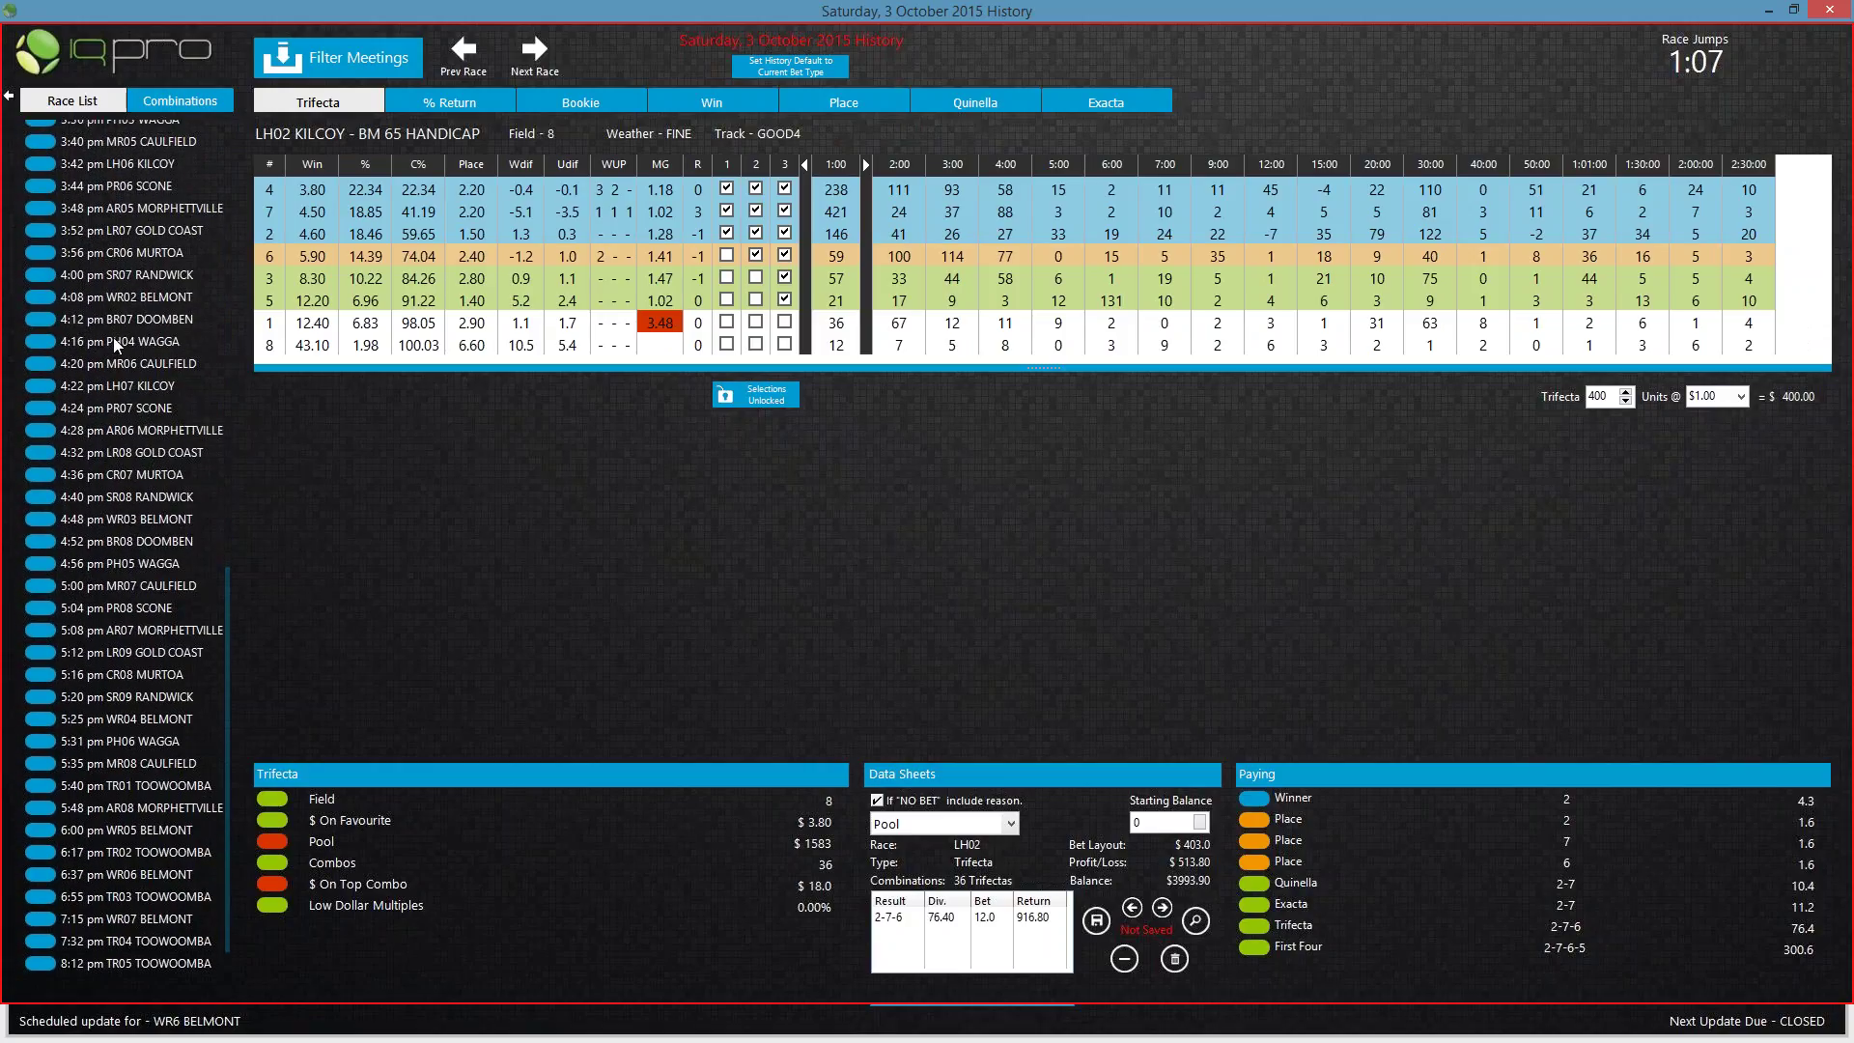
scroll(202, 528, "down", 1)
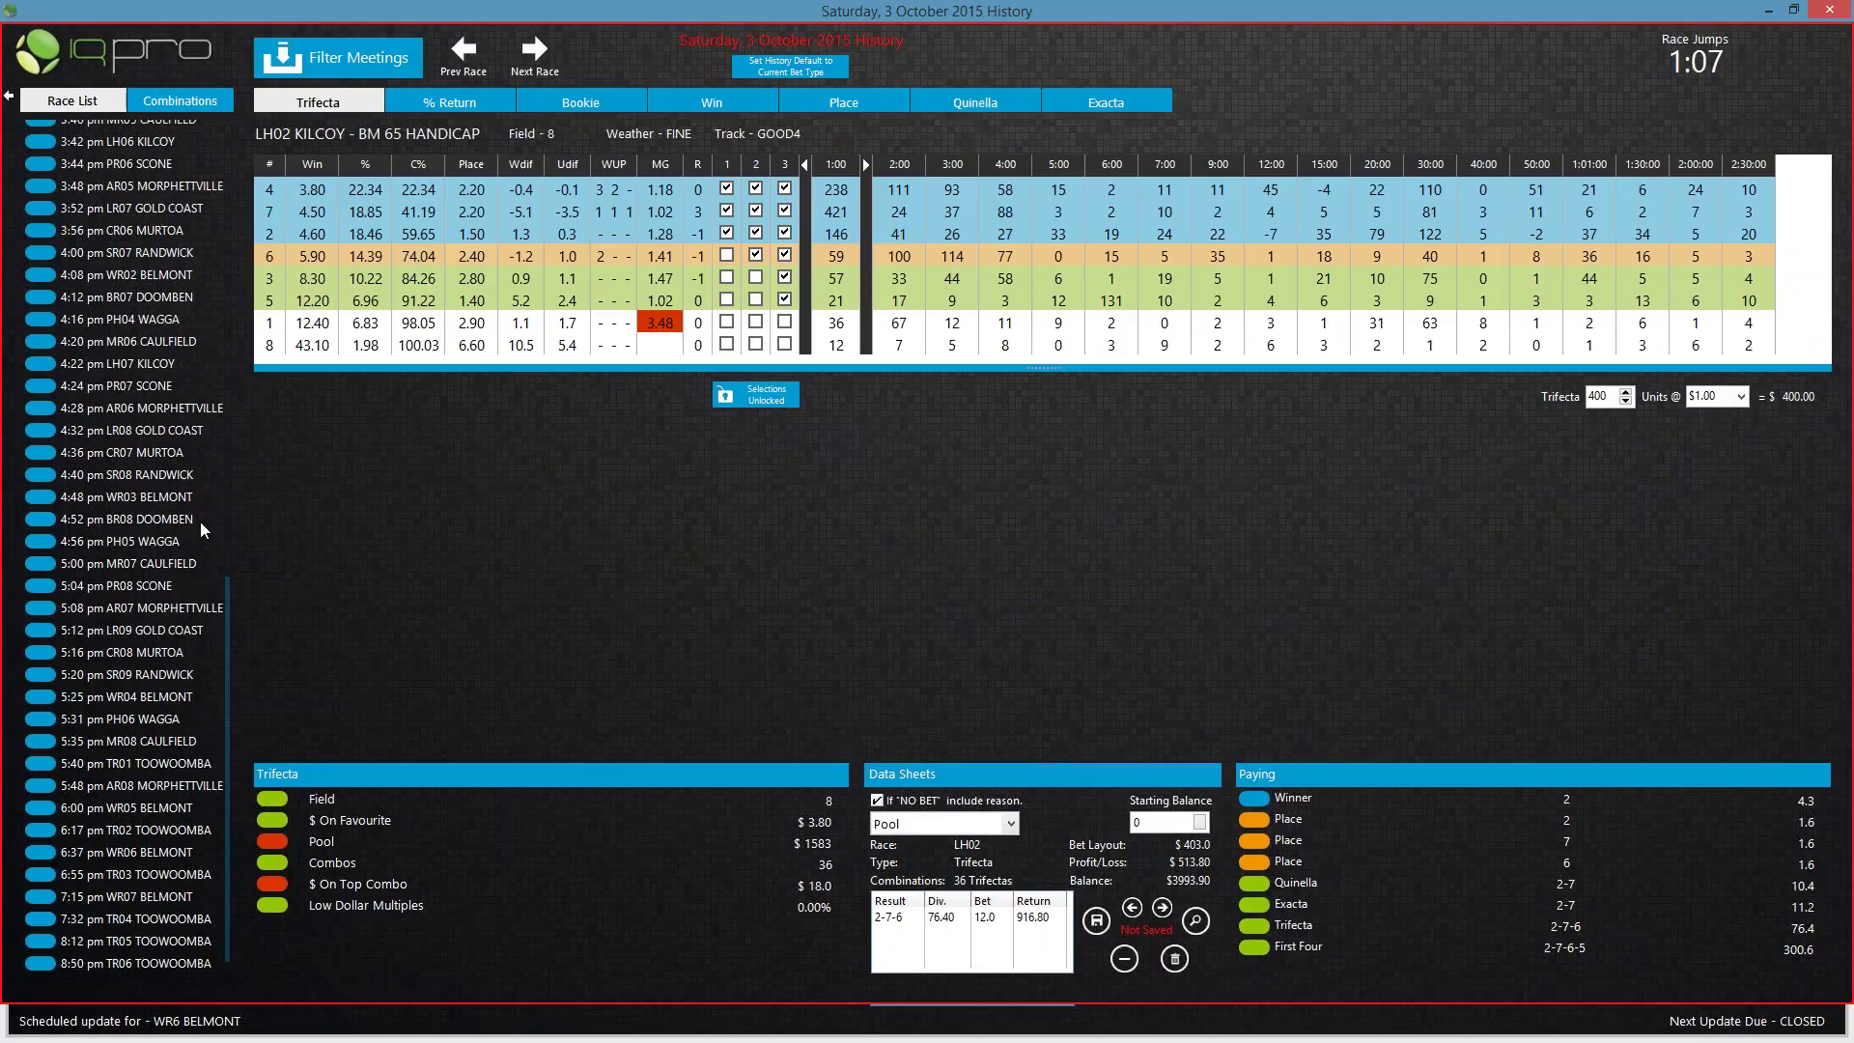
scroll(83, 444, "down", 1)
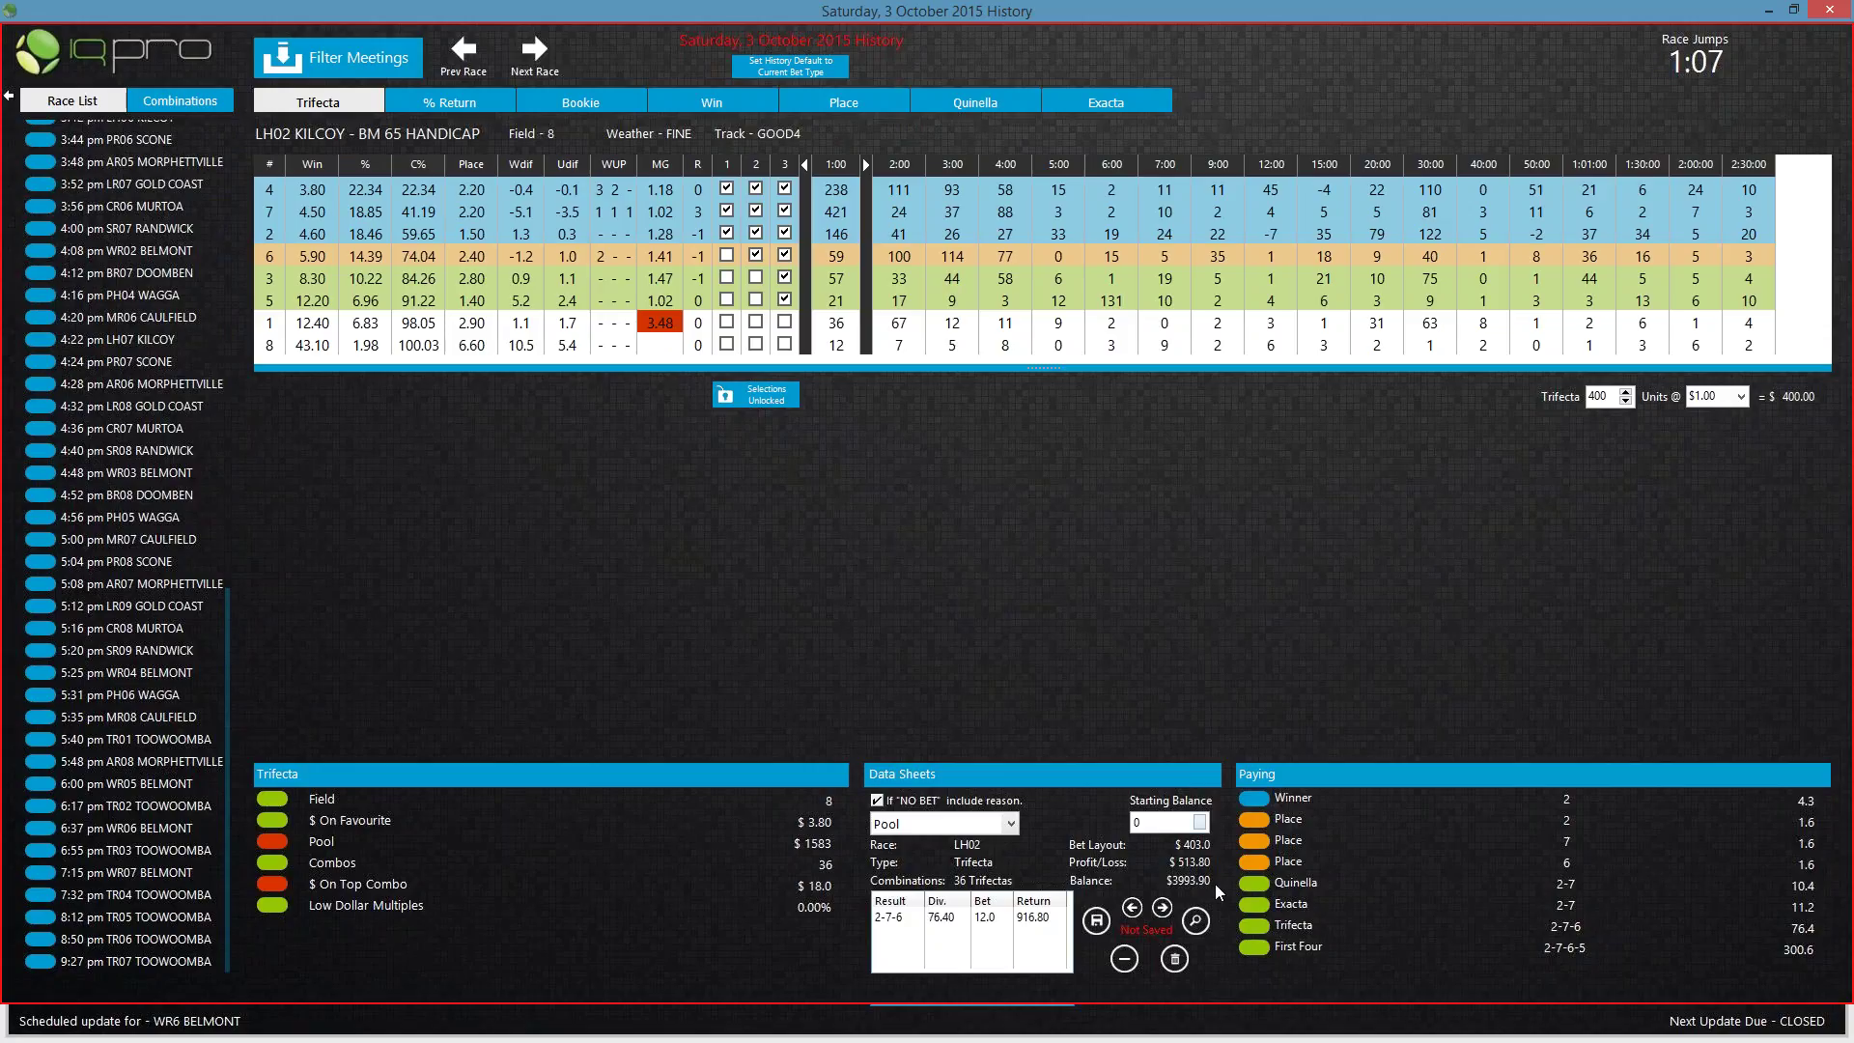
Step: Review the account balance entries in the datasheet from the first race to the last, and close the viewer
left_click(1195, 919)
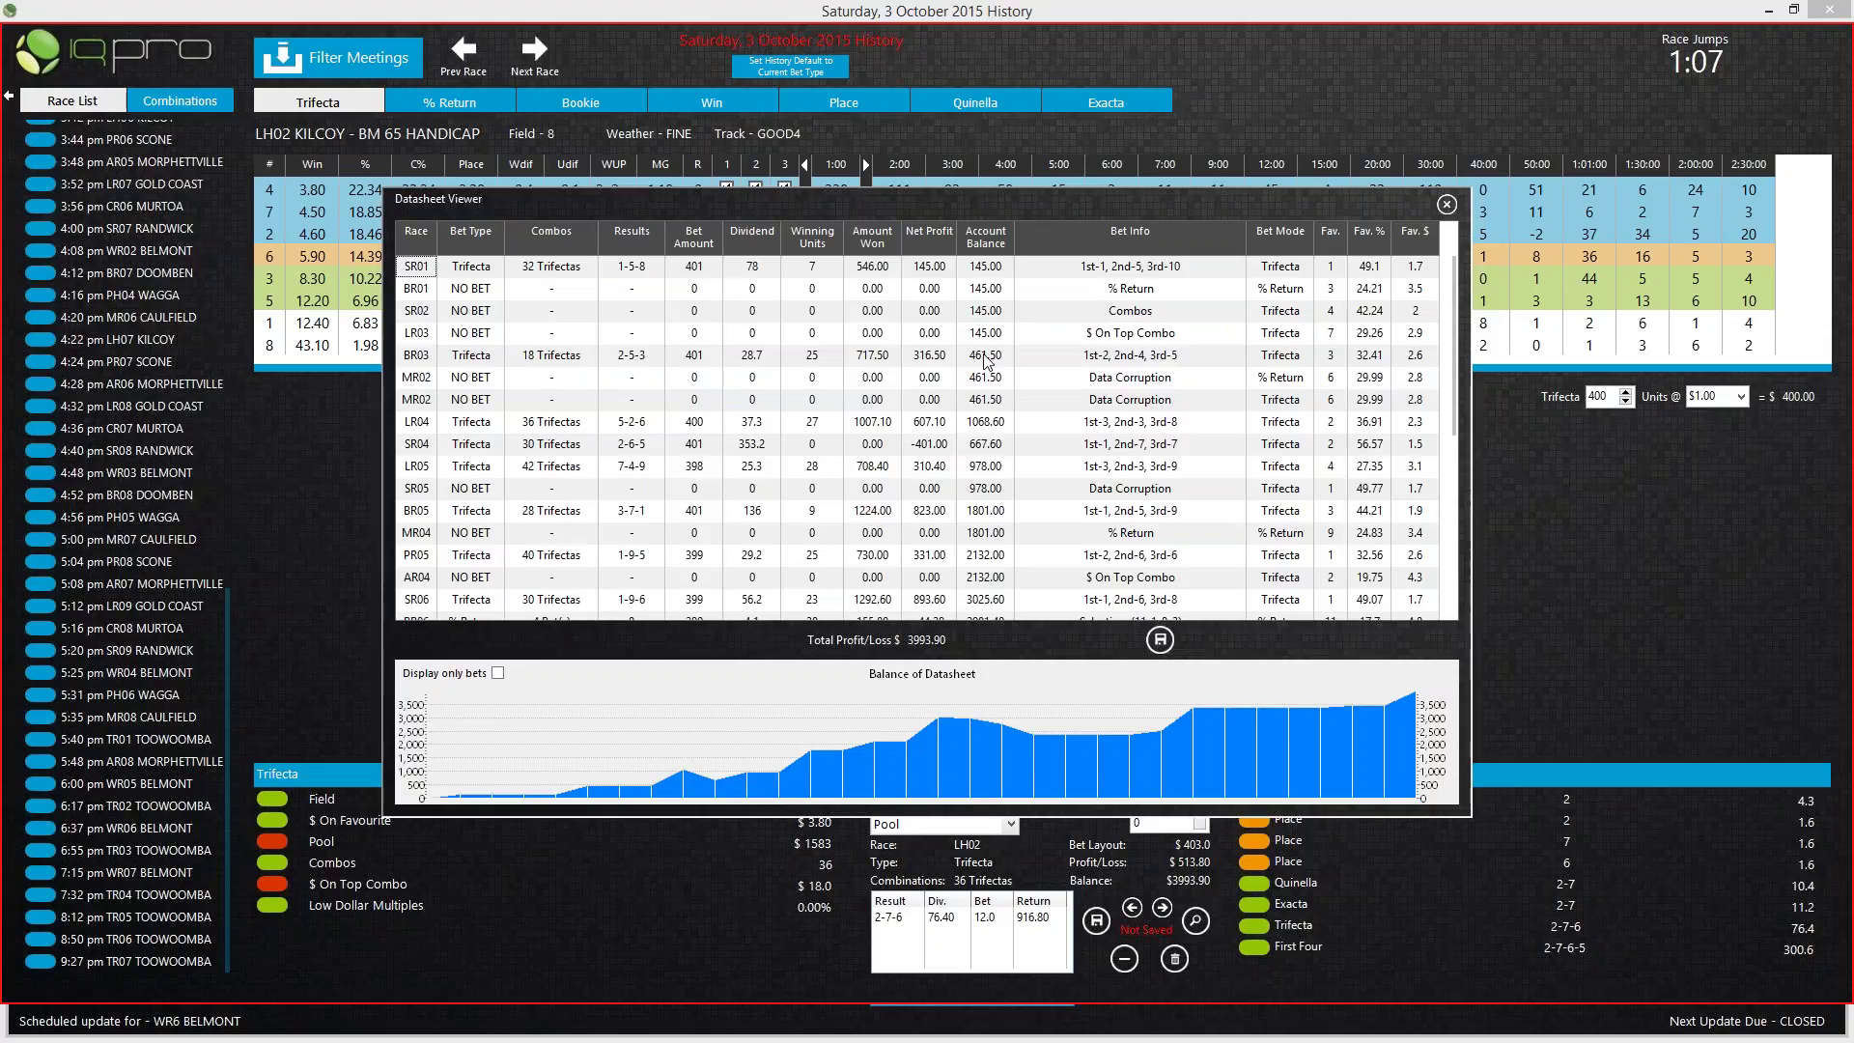
scroll(999, 415, "down", 5)
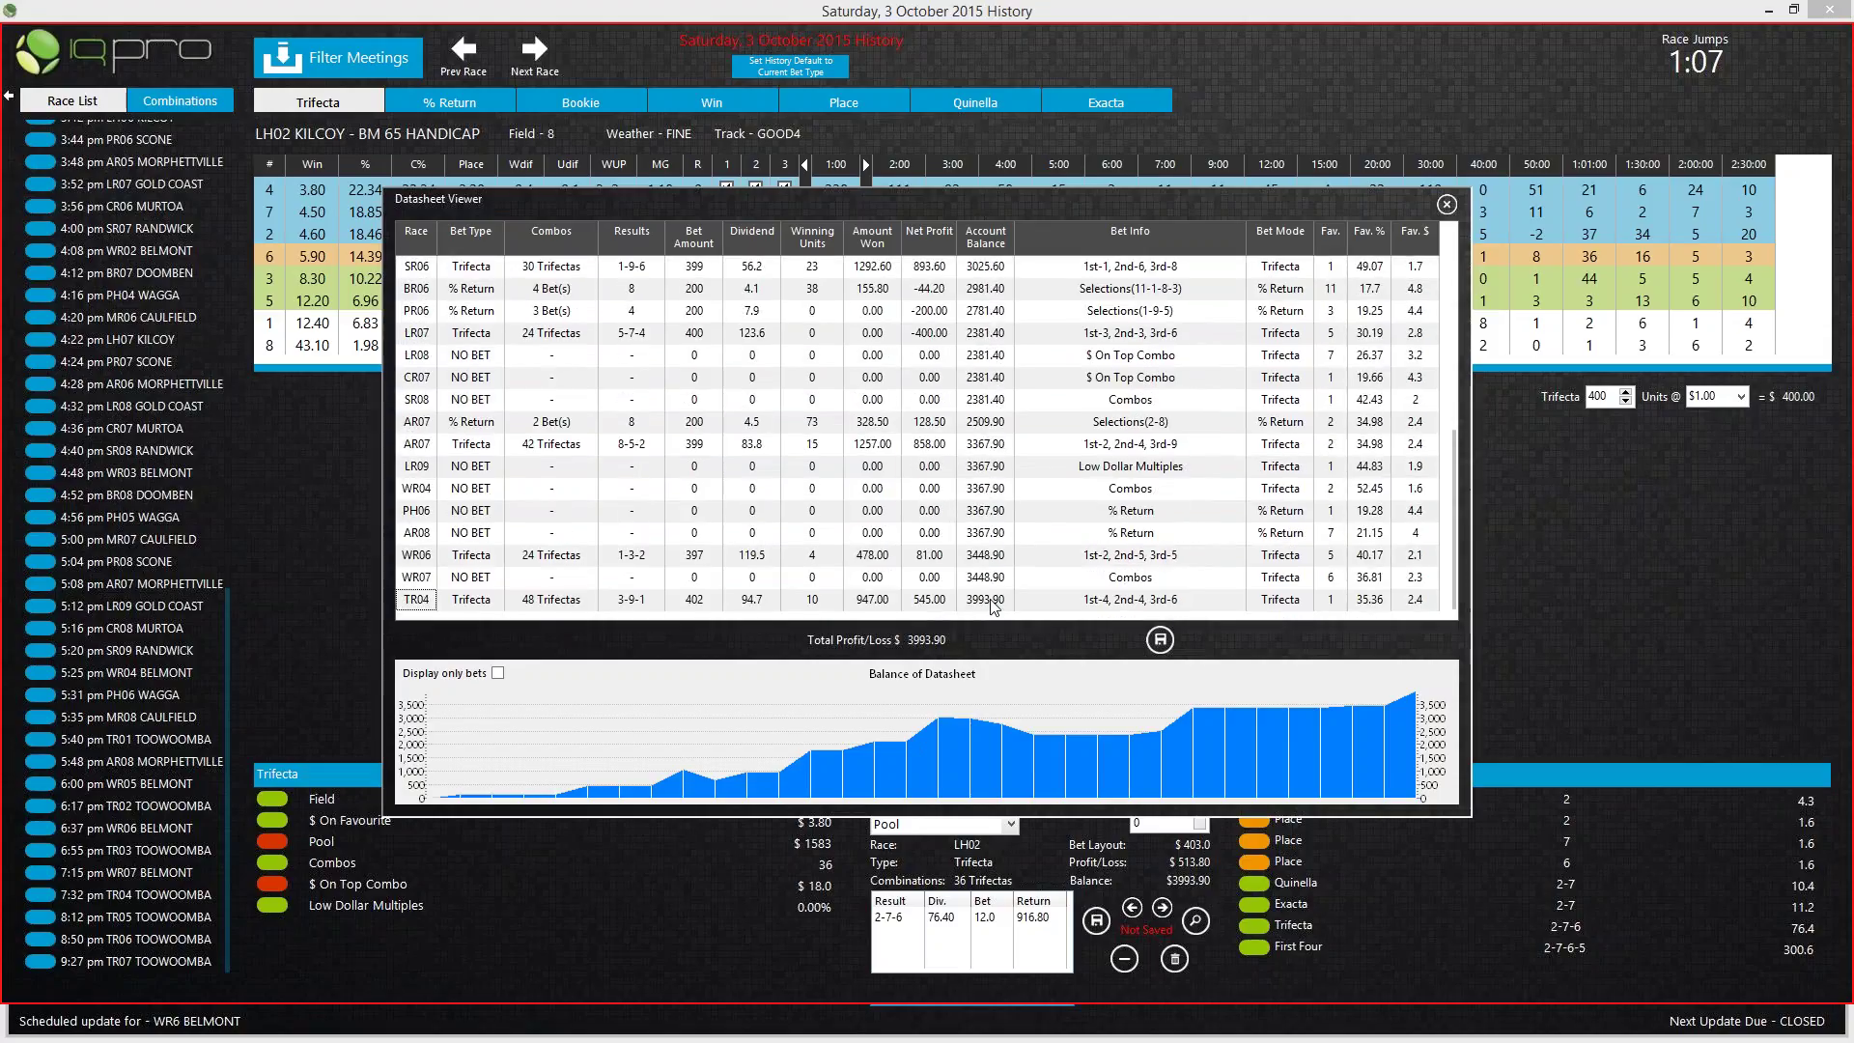
left_click(992, 605)
key("Page_Up")
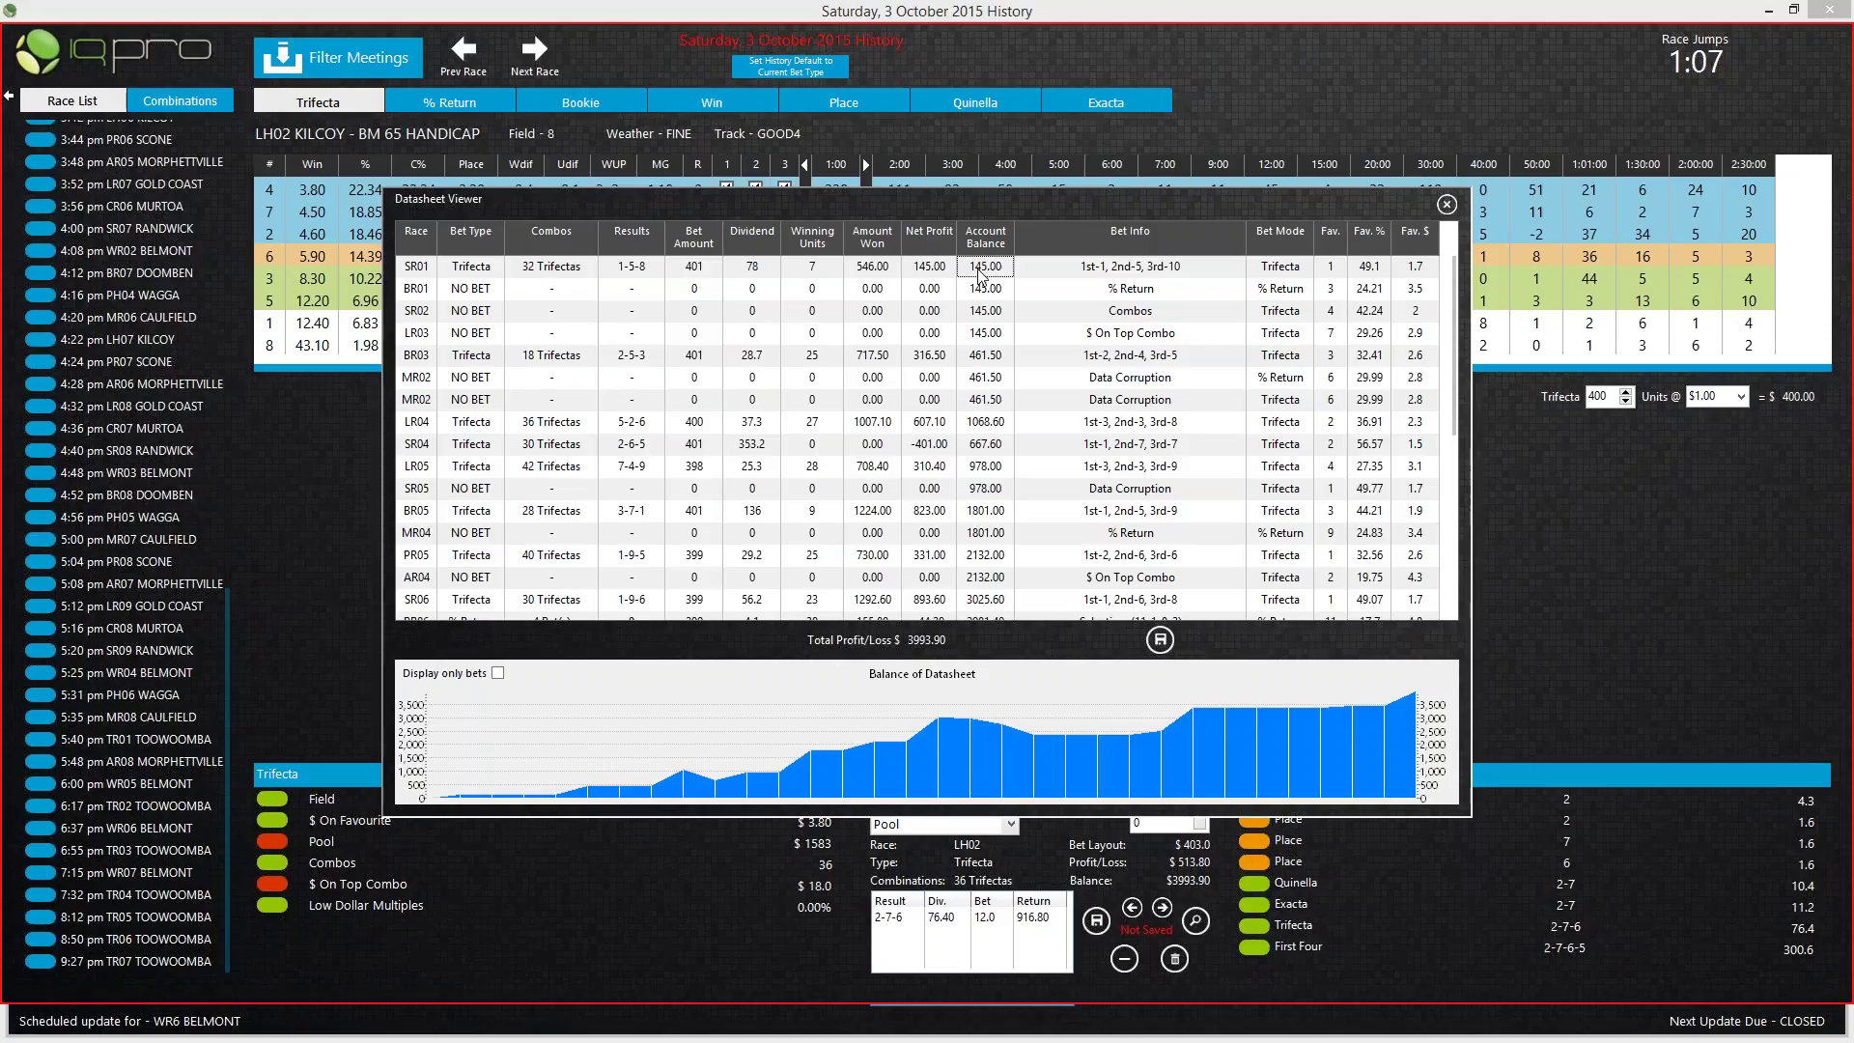
left_click(987, 425)
left_click(1447, 205)
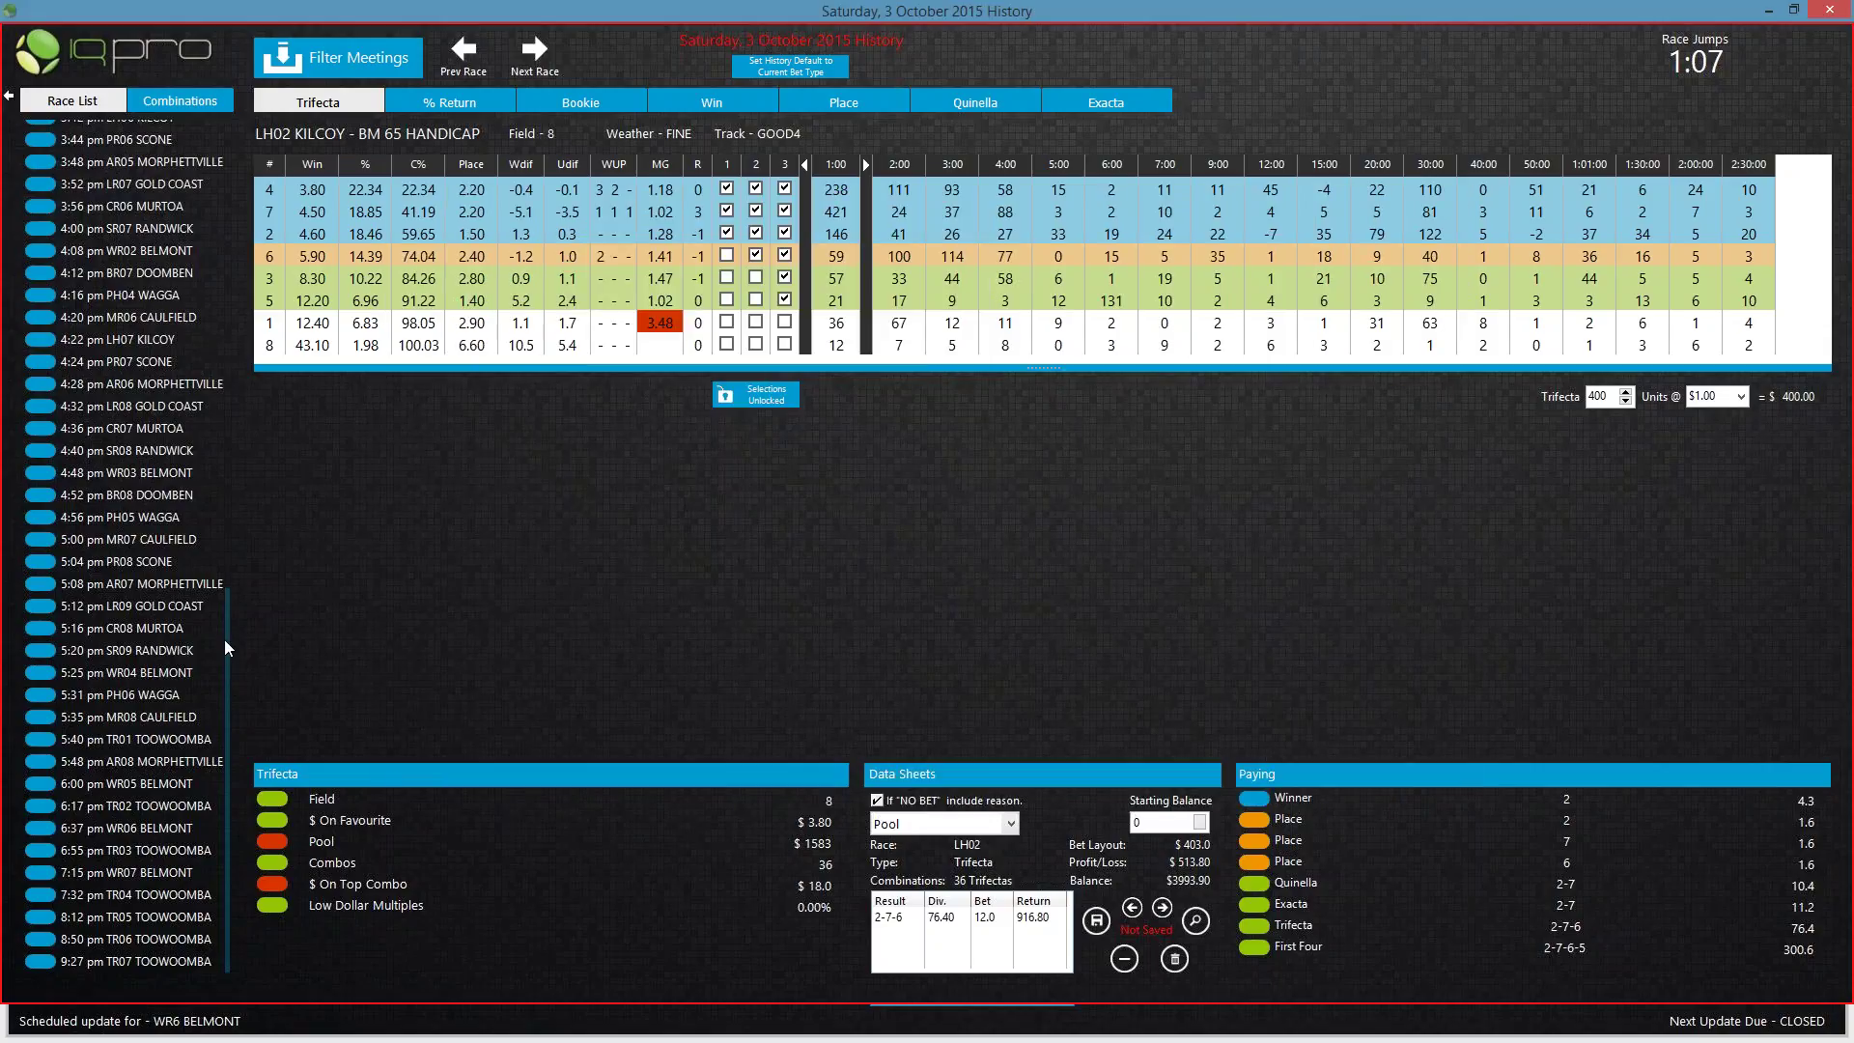
Step: Open the 12:11 pm LR01 Gold Coast race, returning to it after a look at 12:15 pm SR01 Randwick
scroll(224, 639, "up", 6)
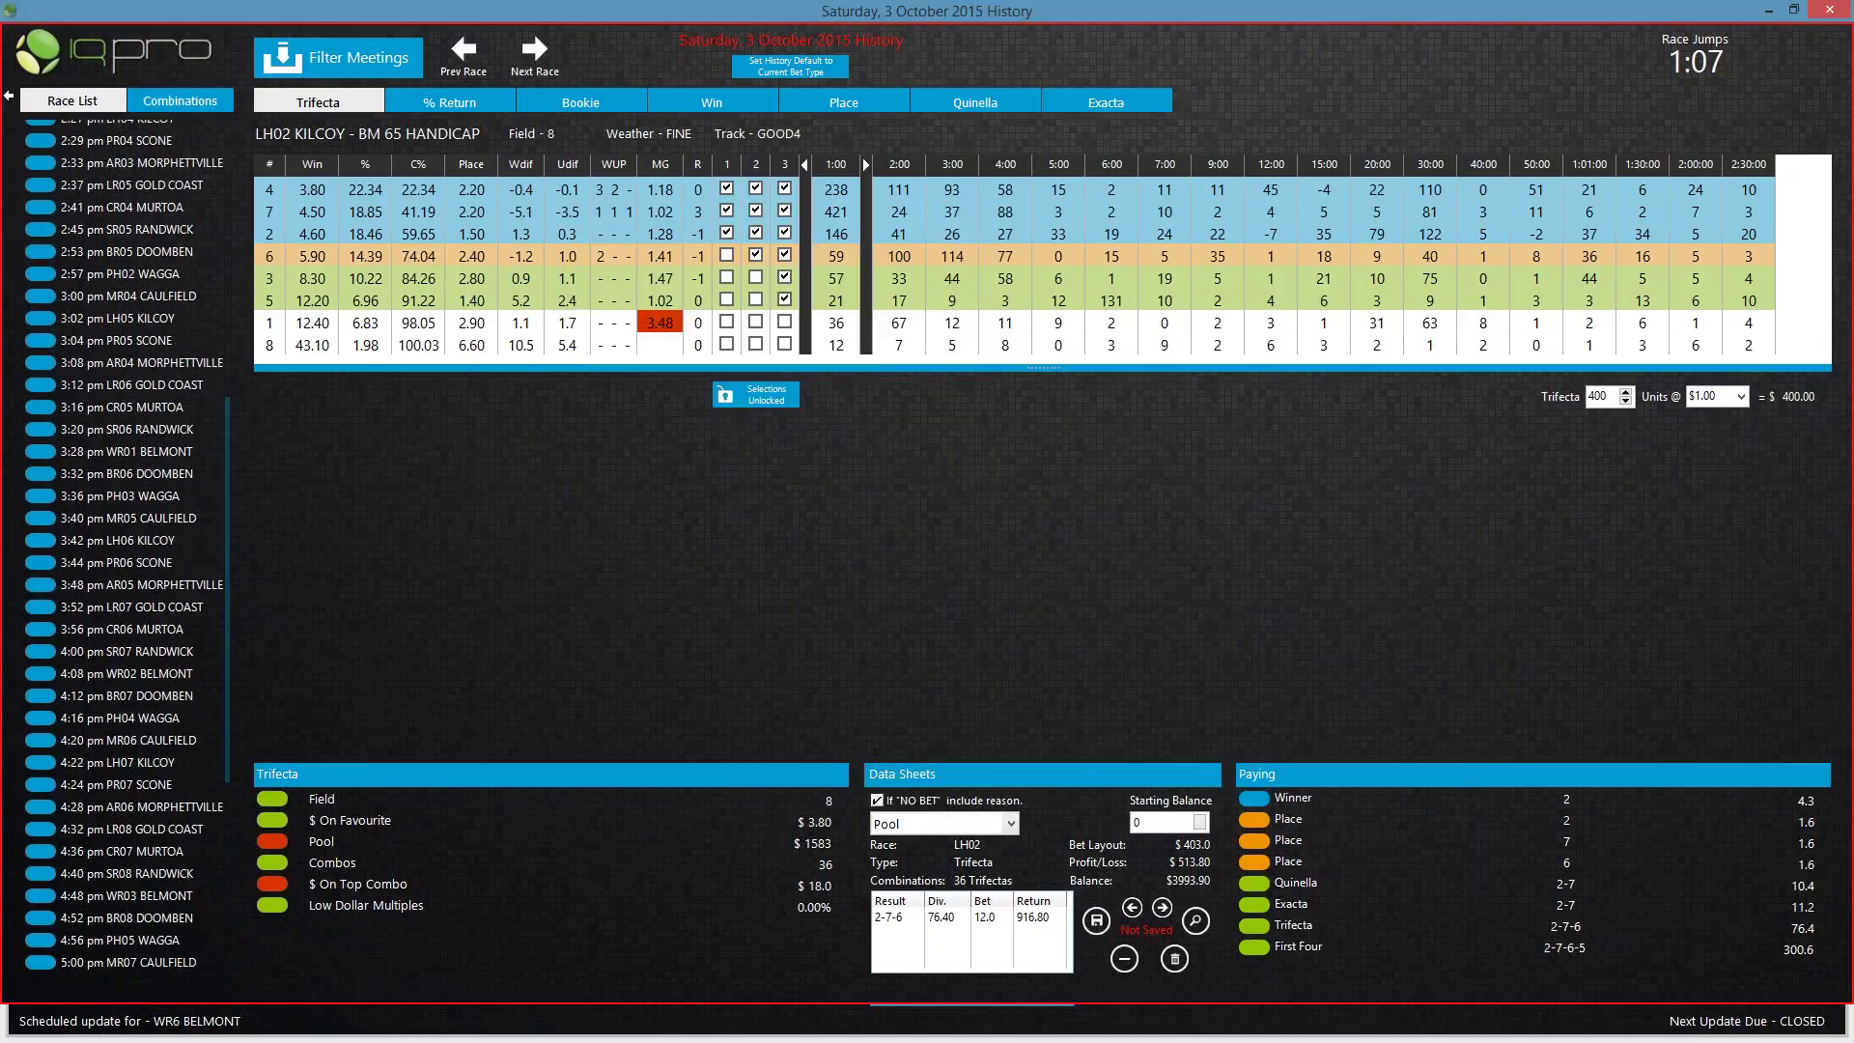
scroll(128, 545, "down", 1)
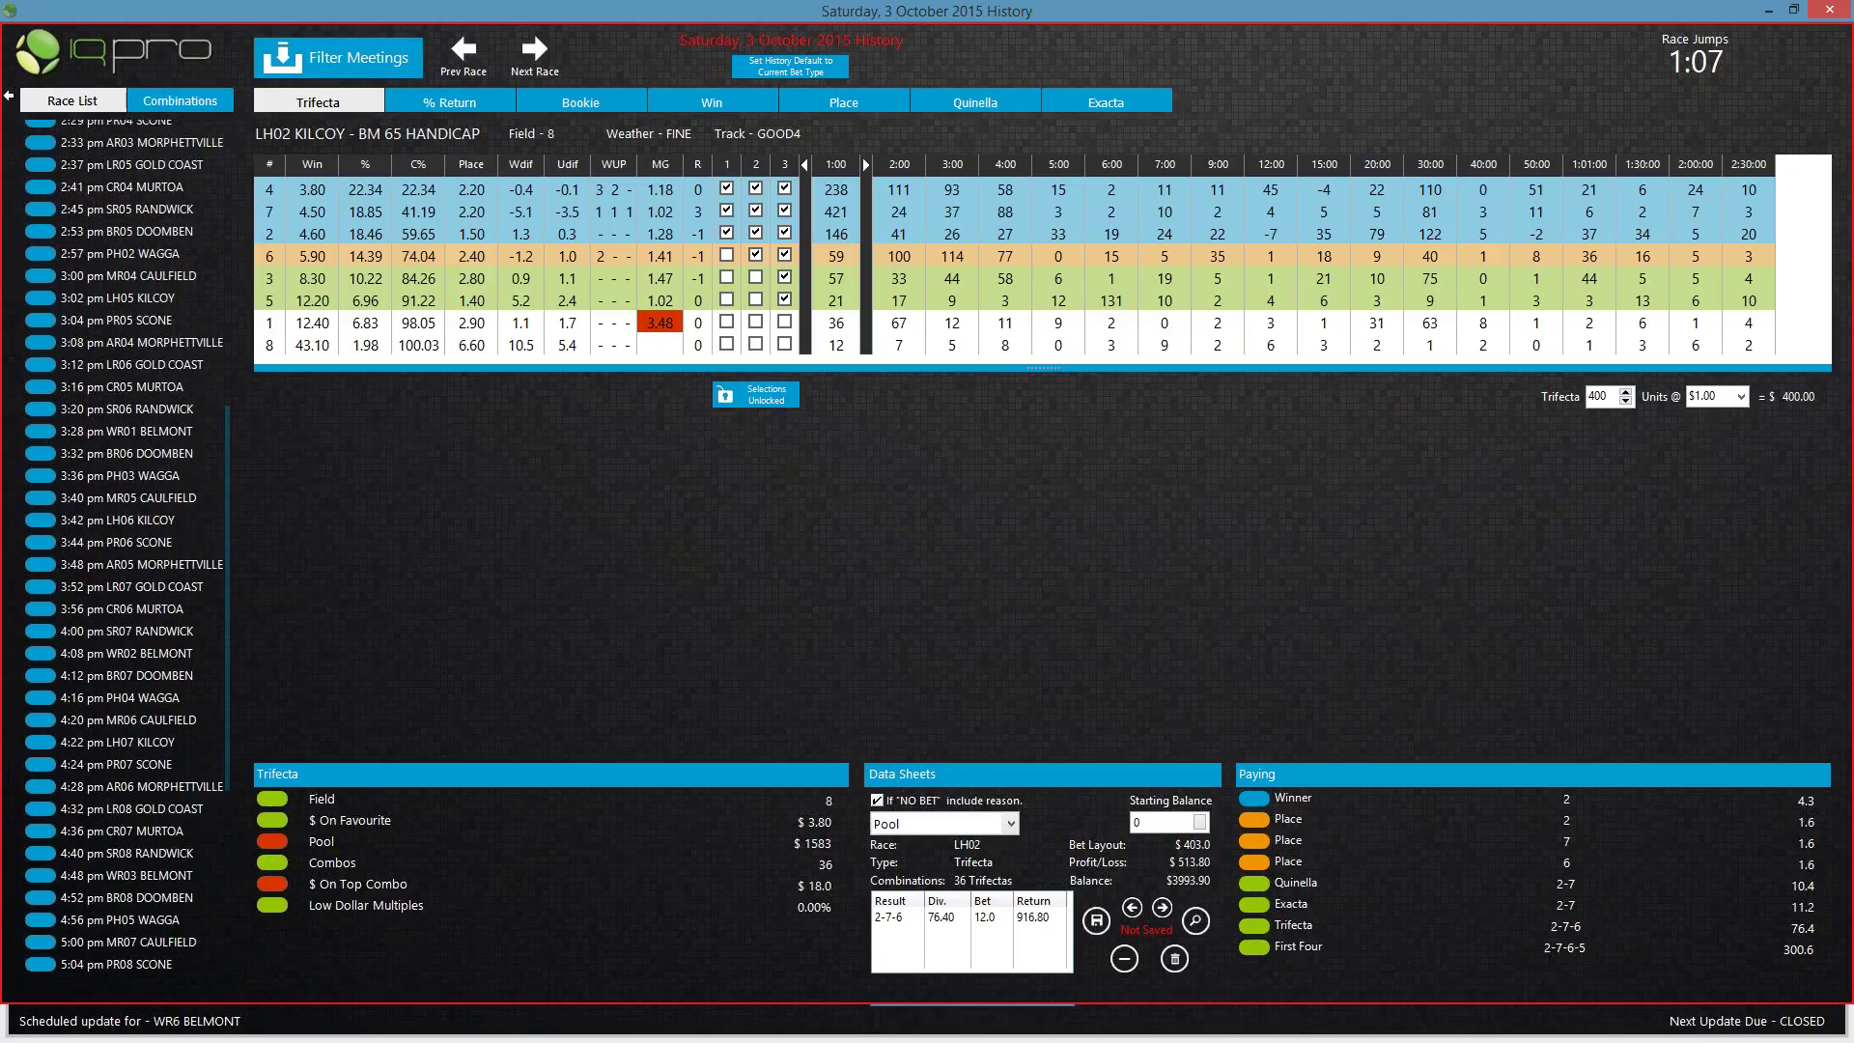
scroll(127, 544, "up", 3)
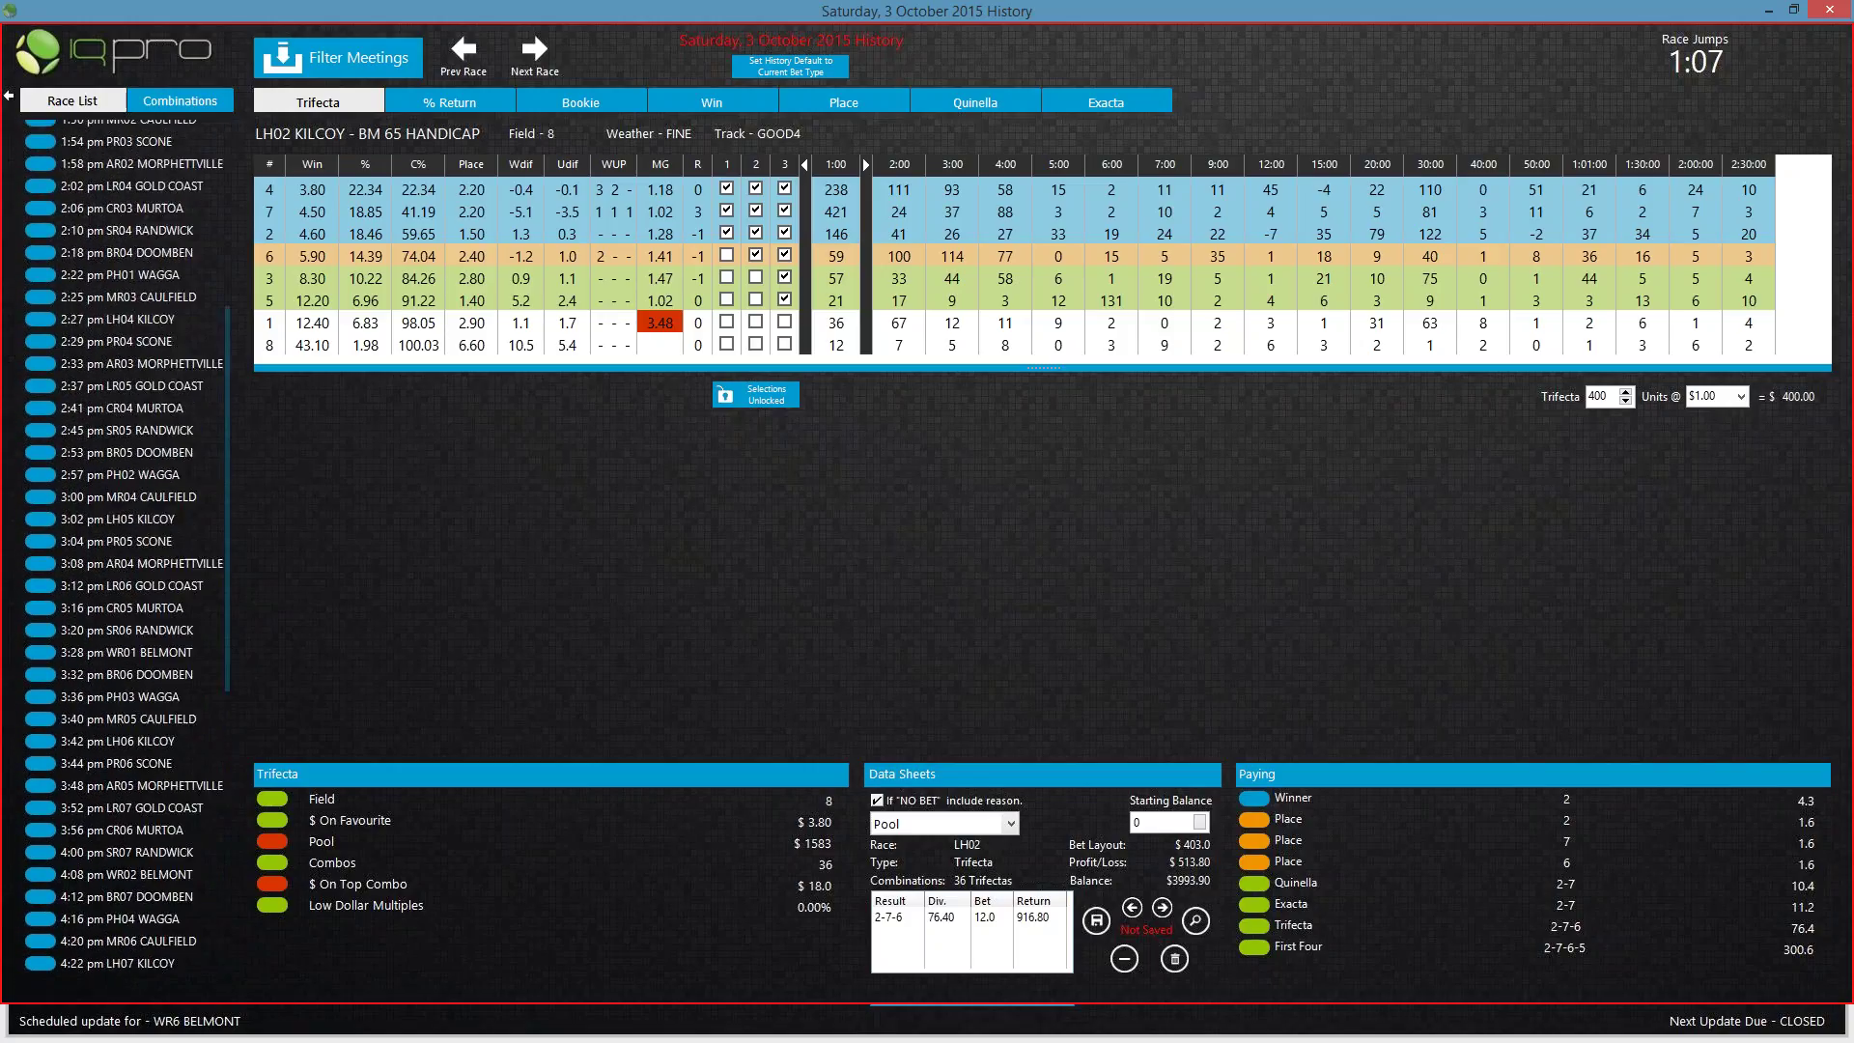
scroll(127, 545, "up", 4)
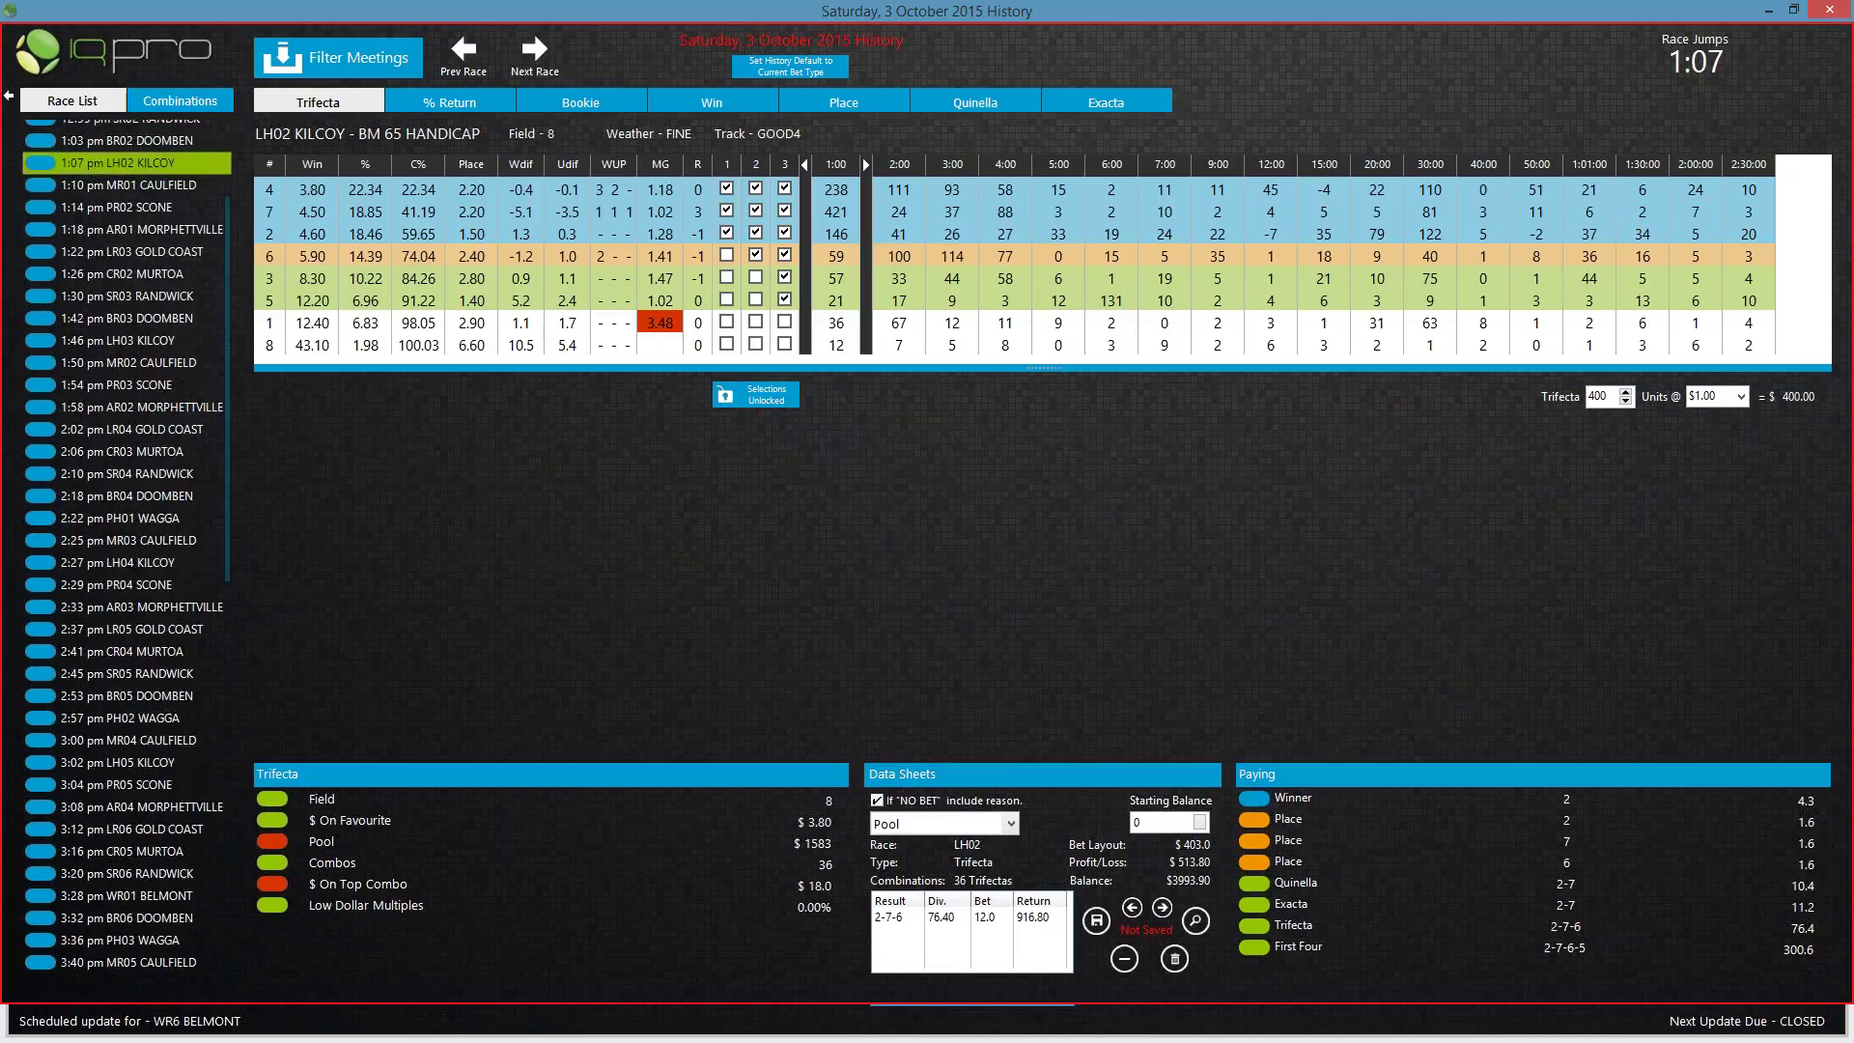
scroll(128, 545, "up", 2)
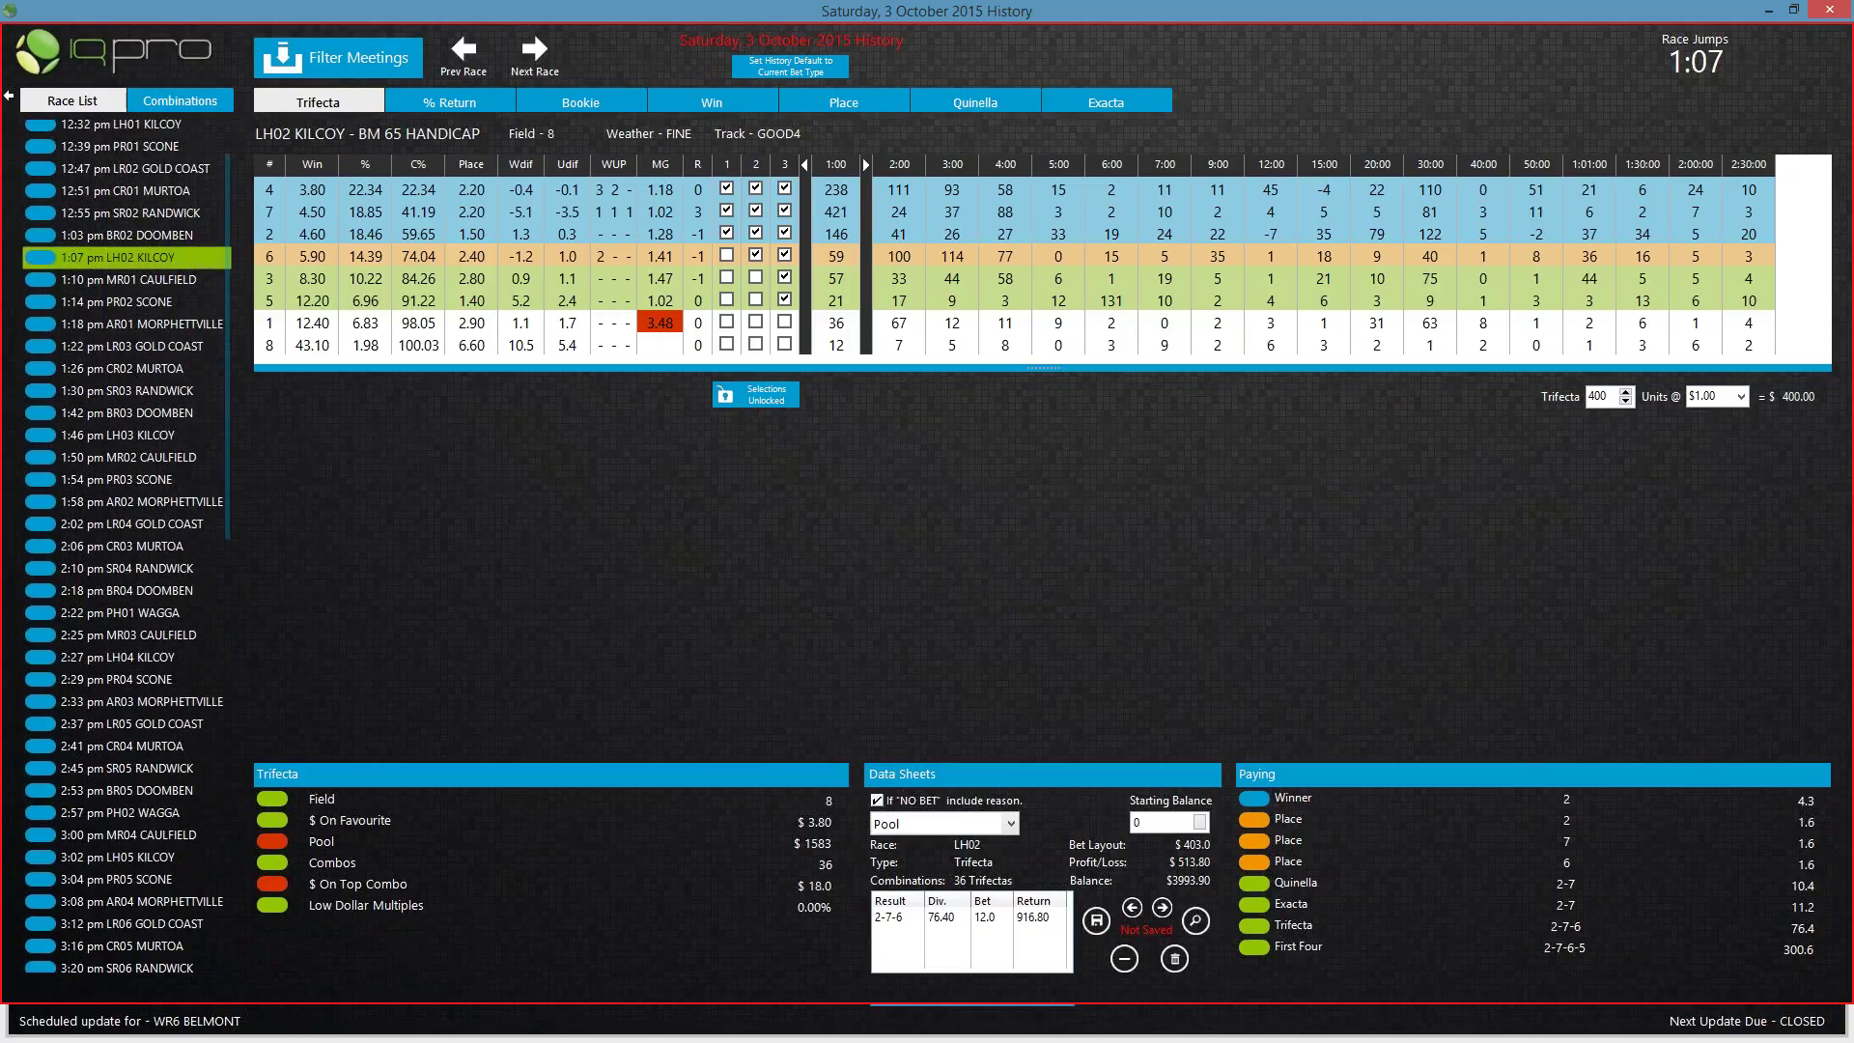
scroll(128, 545, "up", 1)
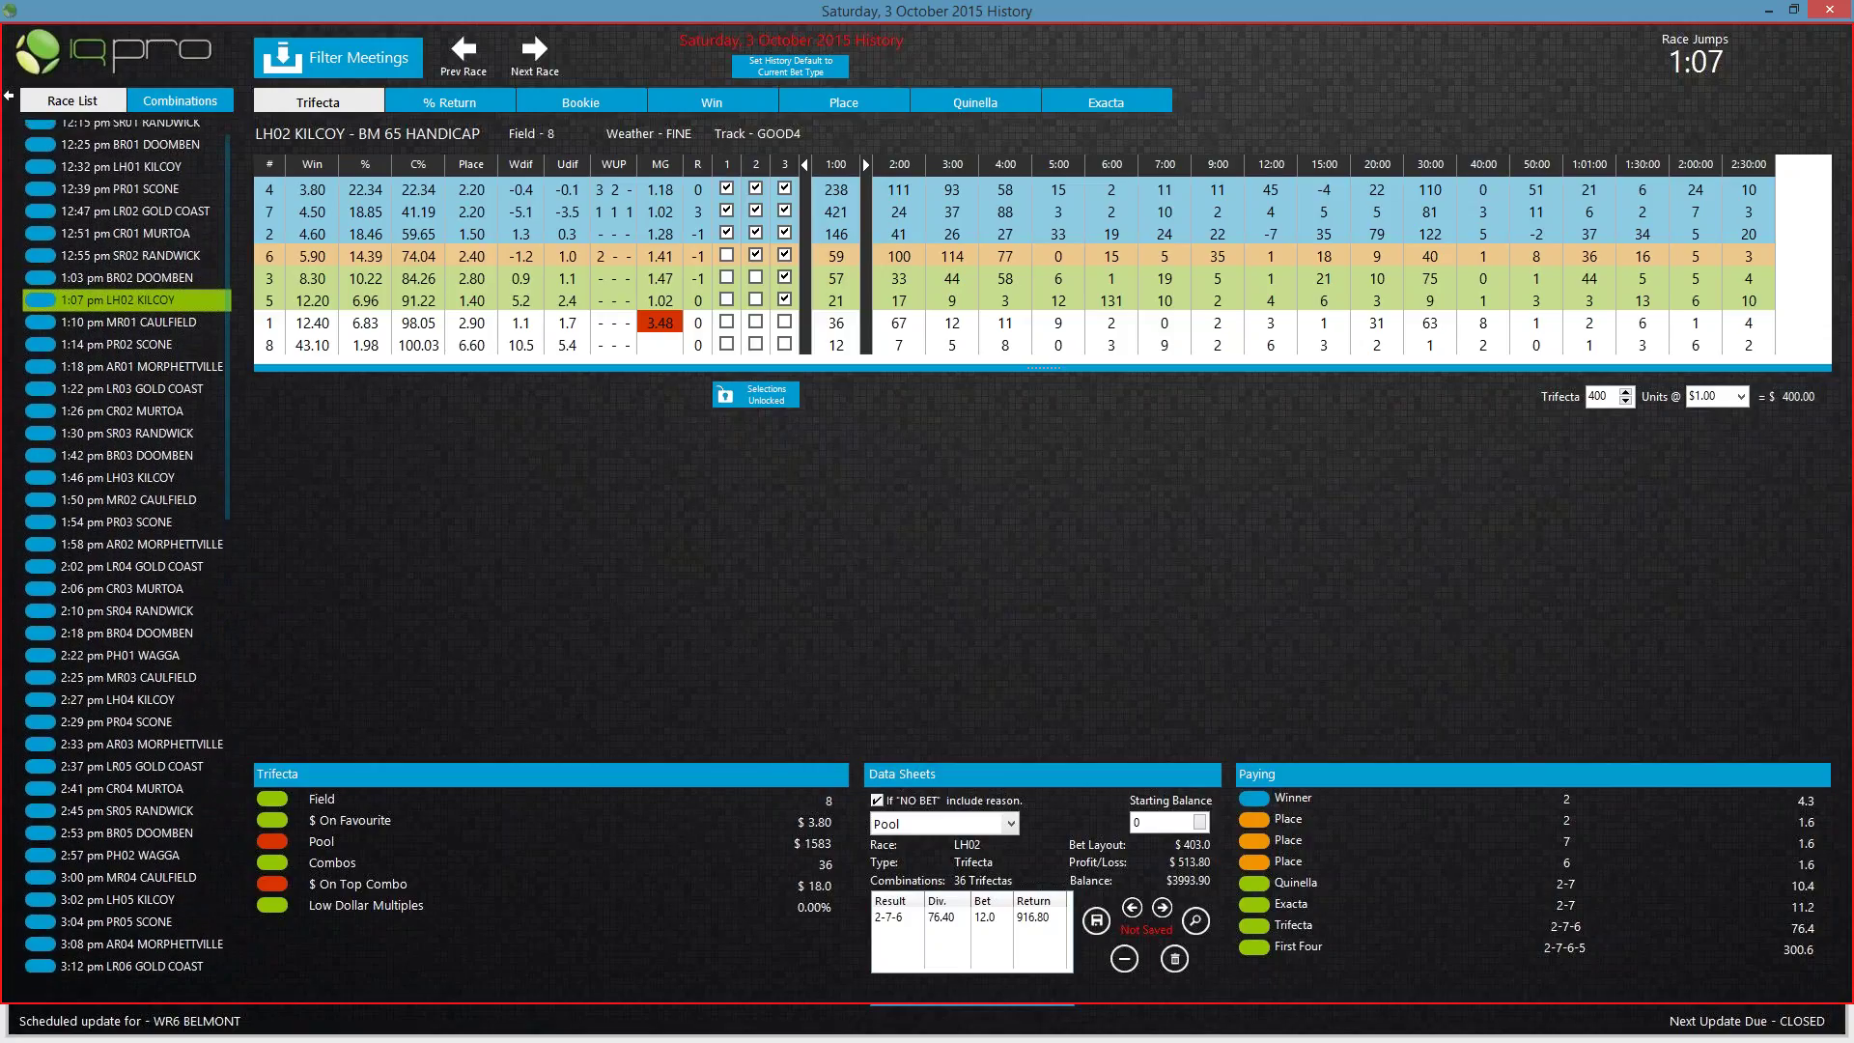
scroll(127, 545, "up", 1)
scroll(127, 544, "up", 1)
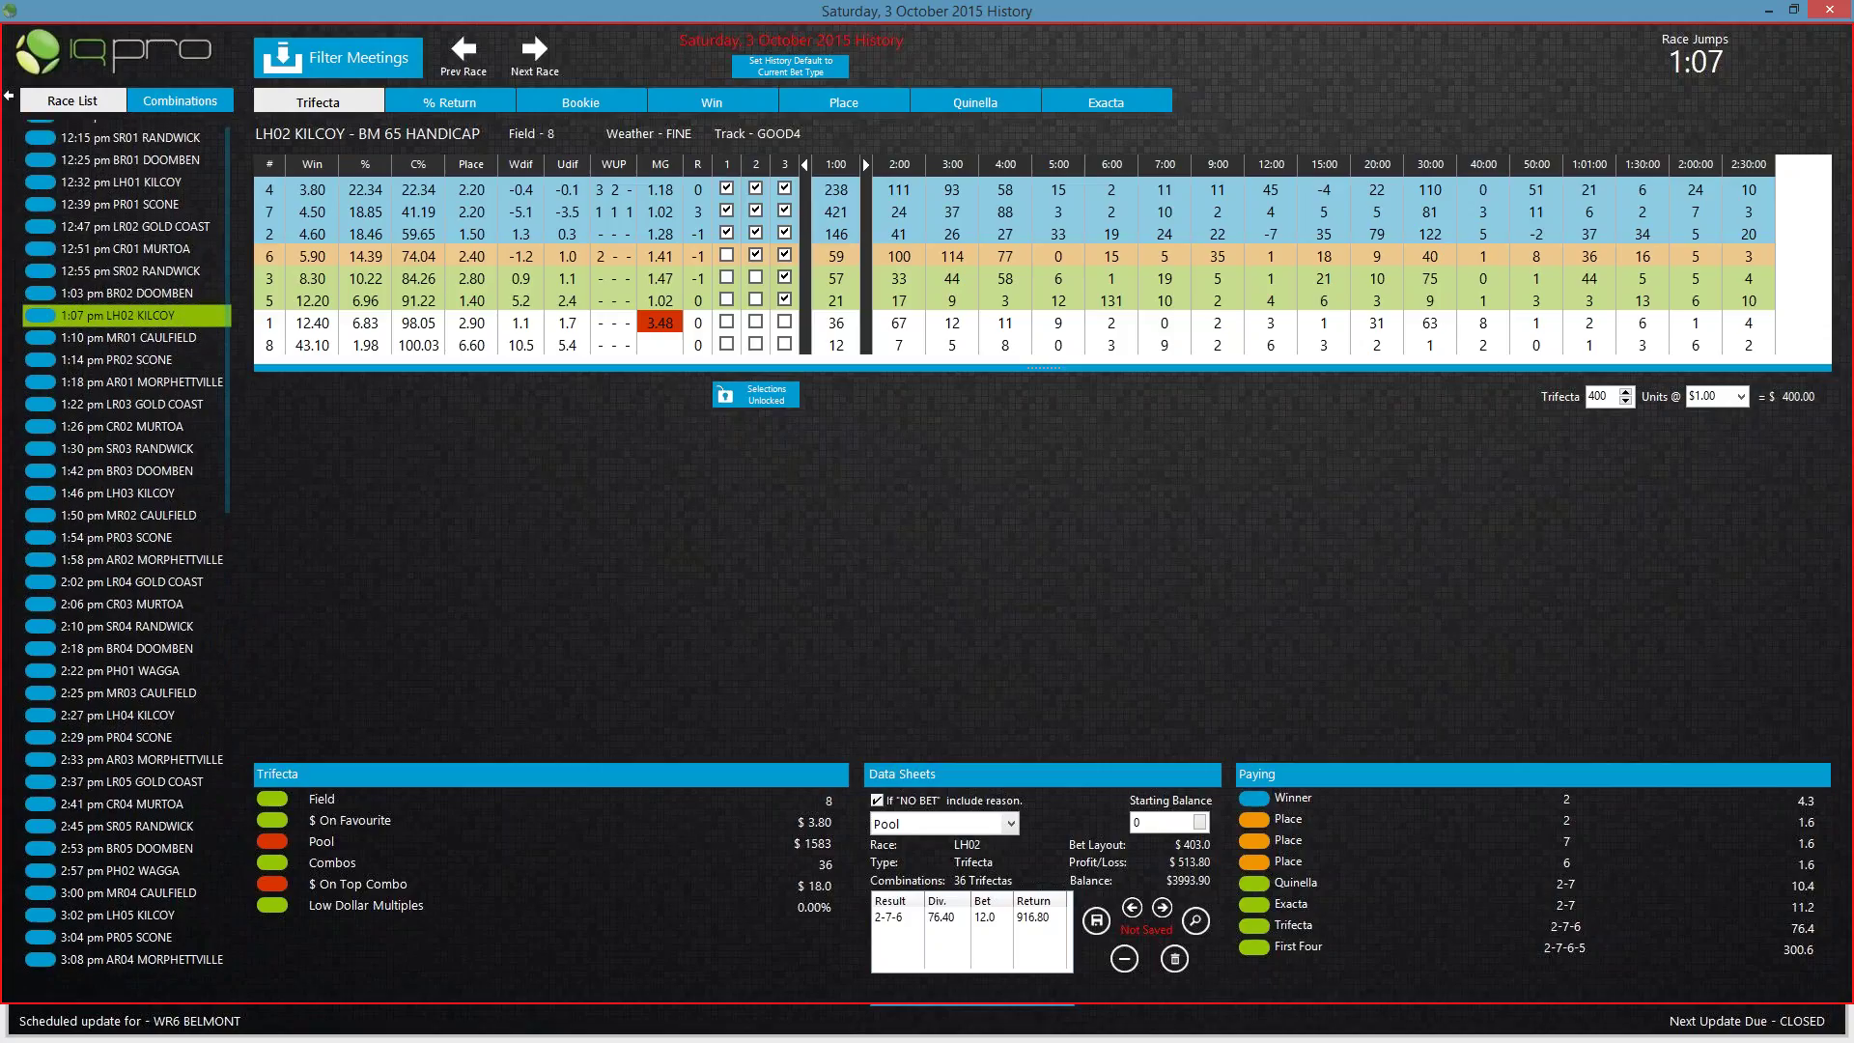
scroll(127, 544, "up", 1)
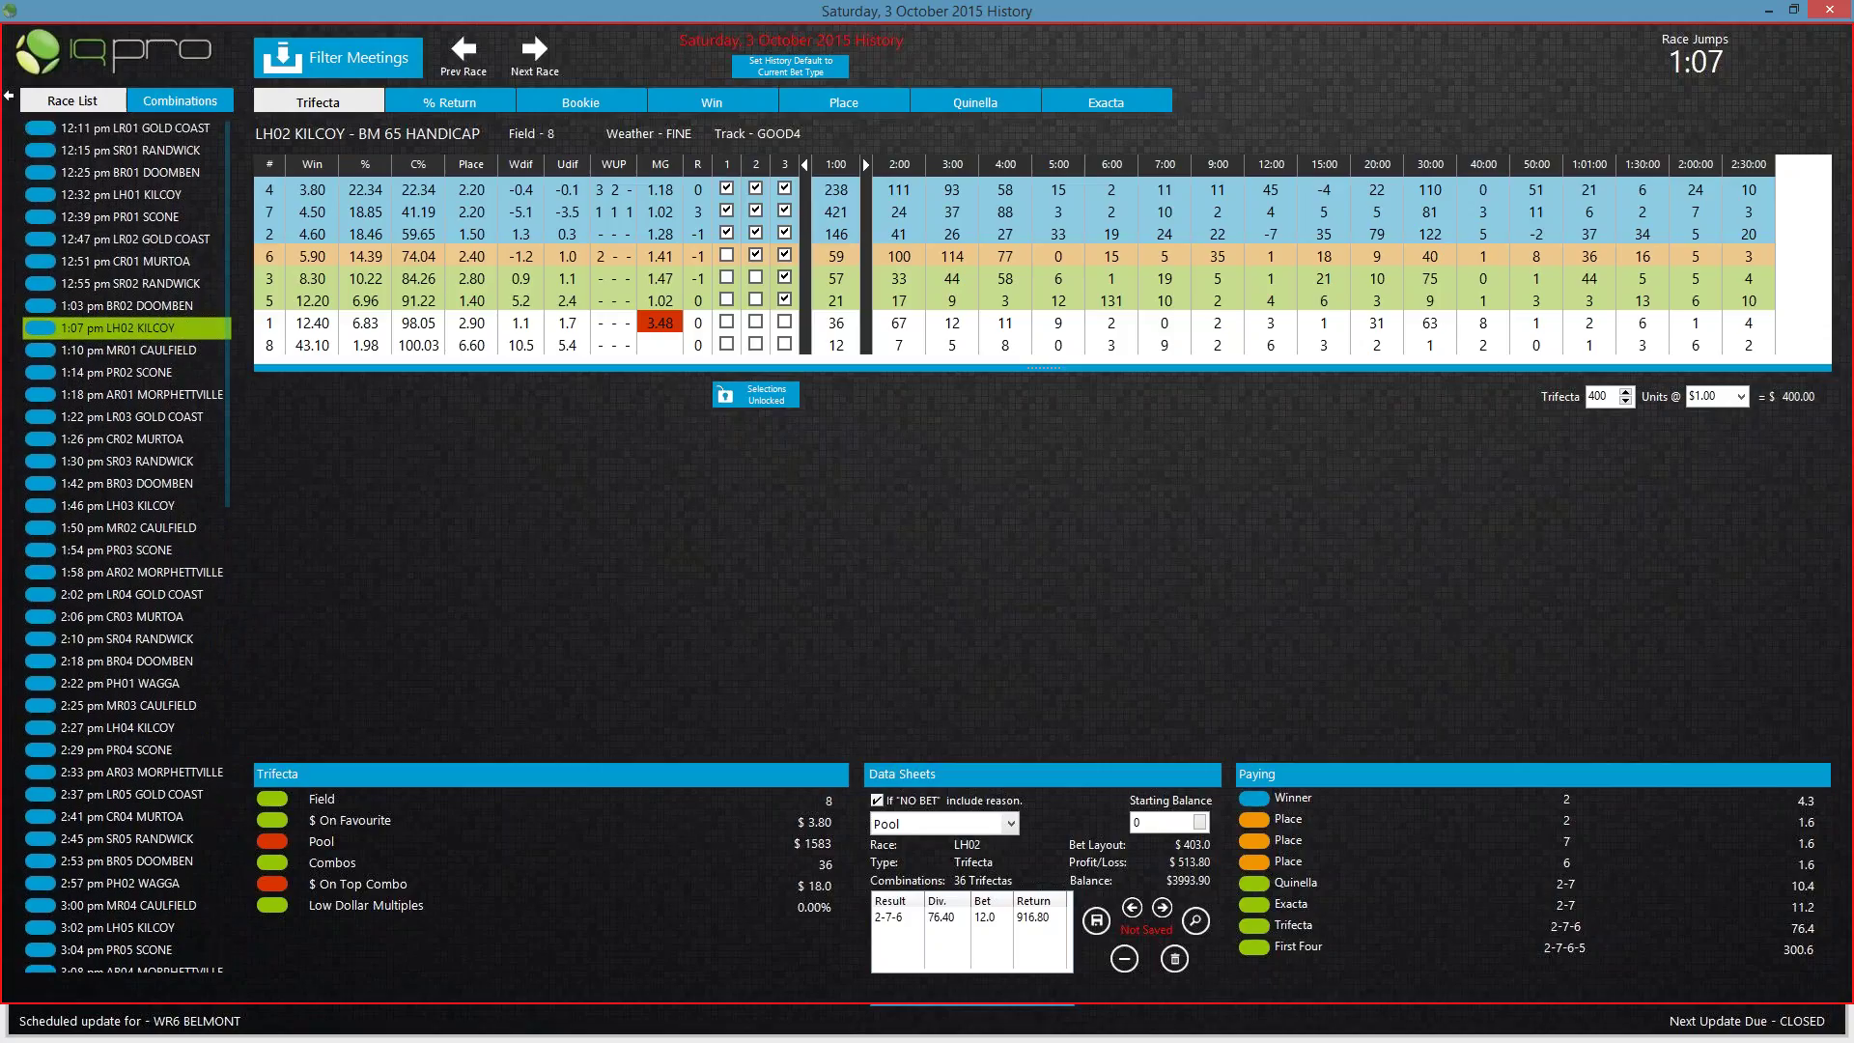
left_click(140, 133)
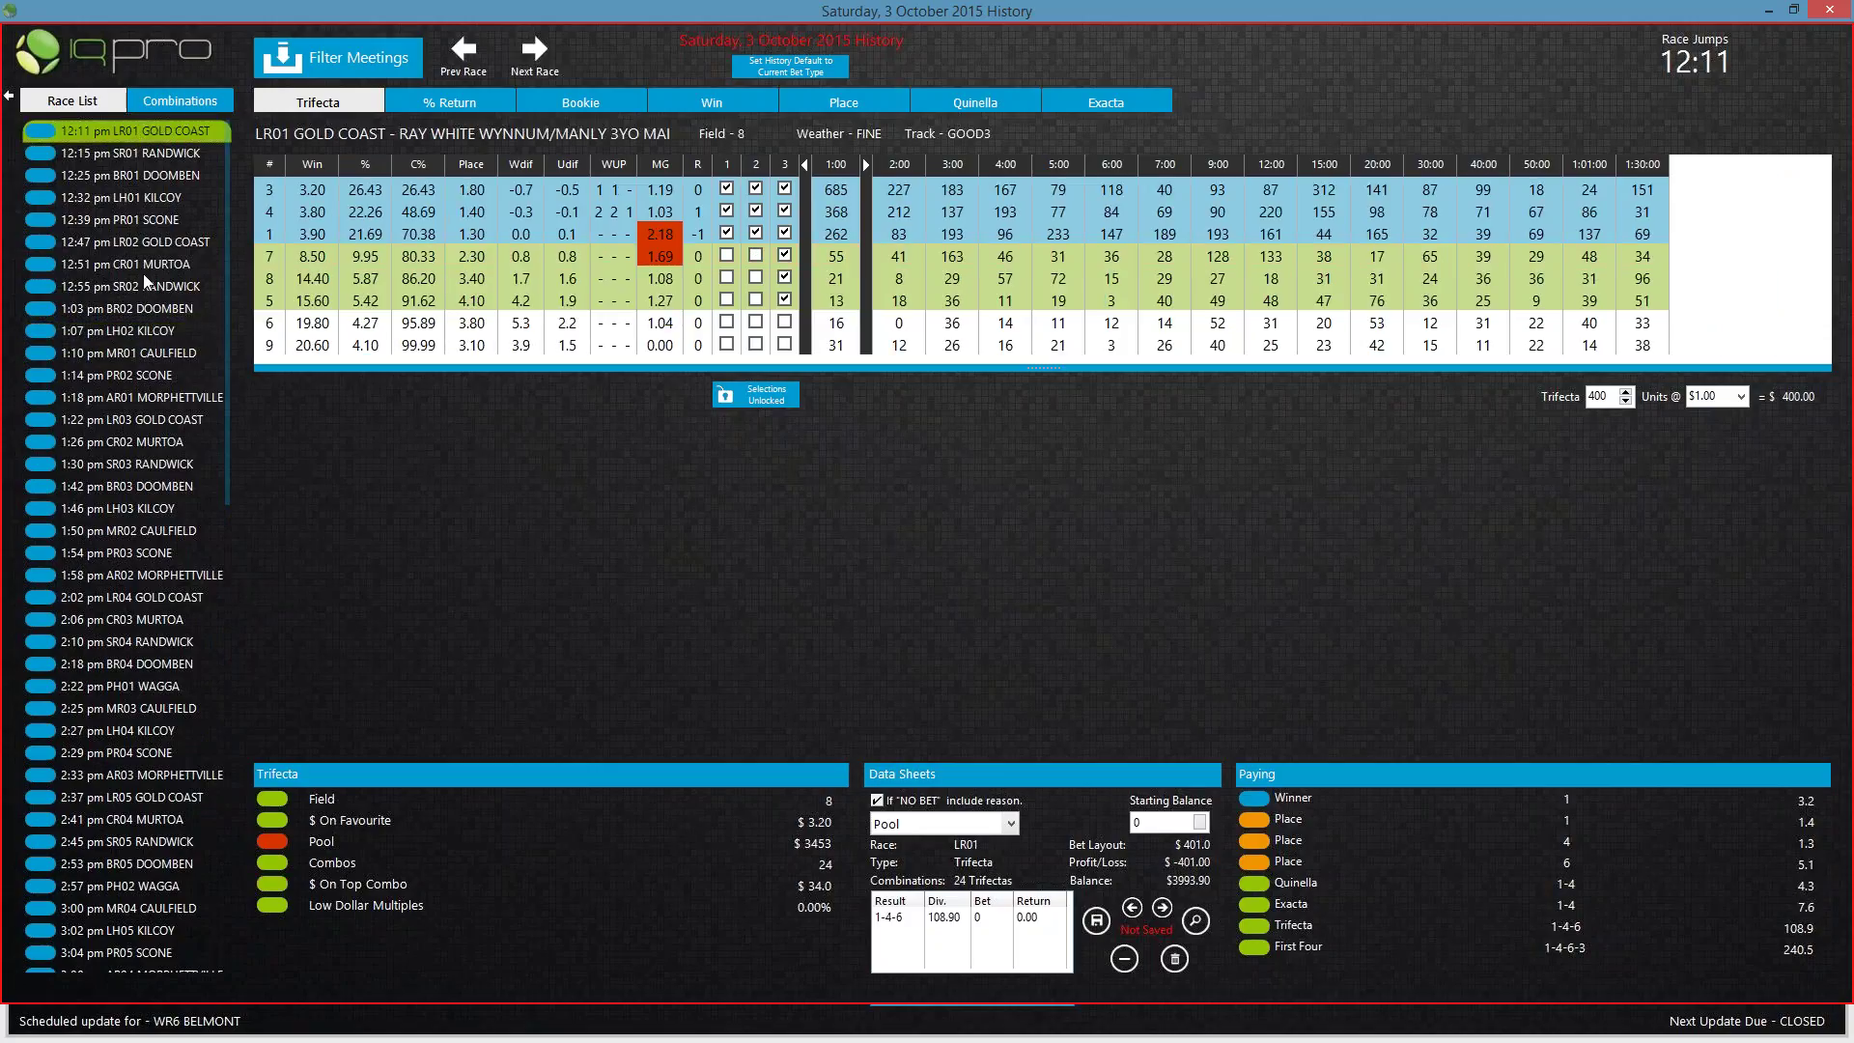
left_click(167, 154)
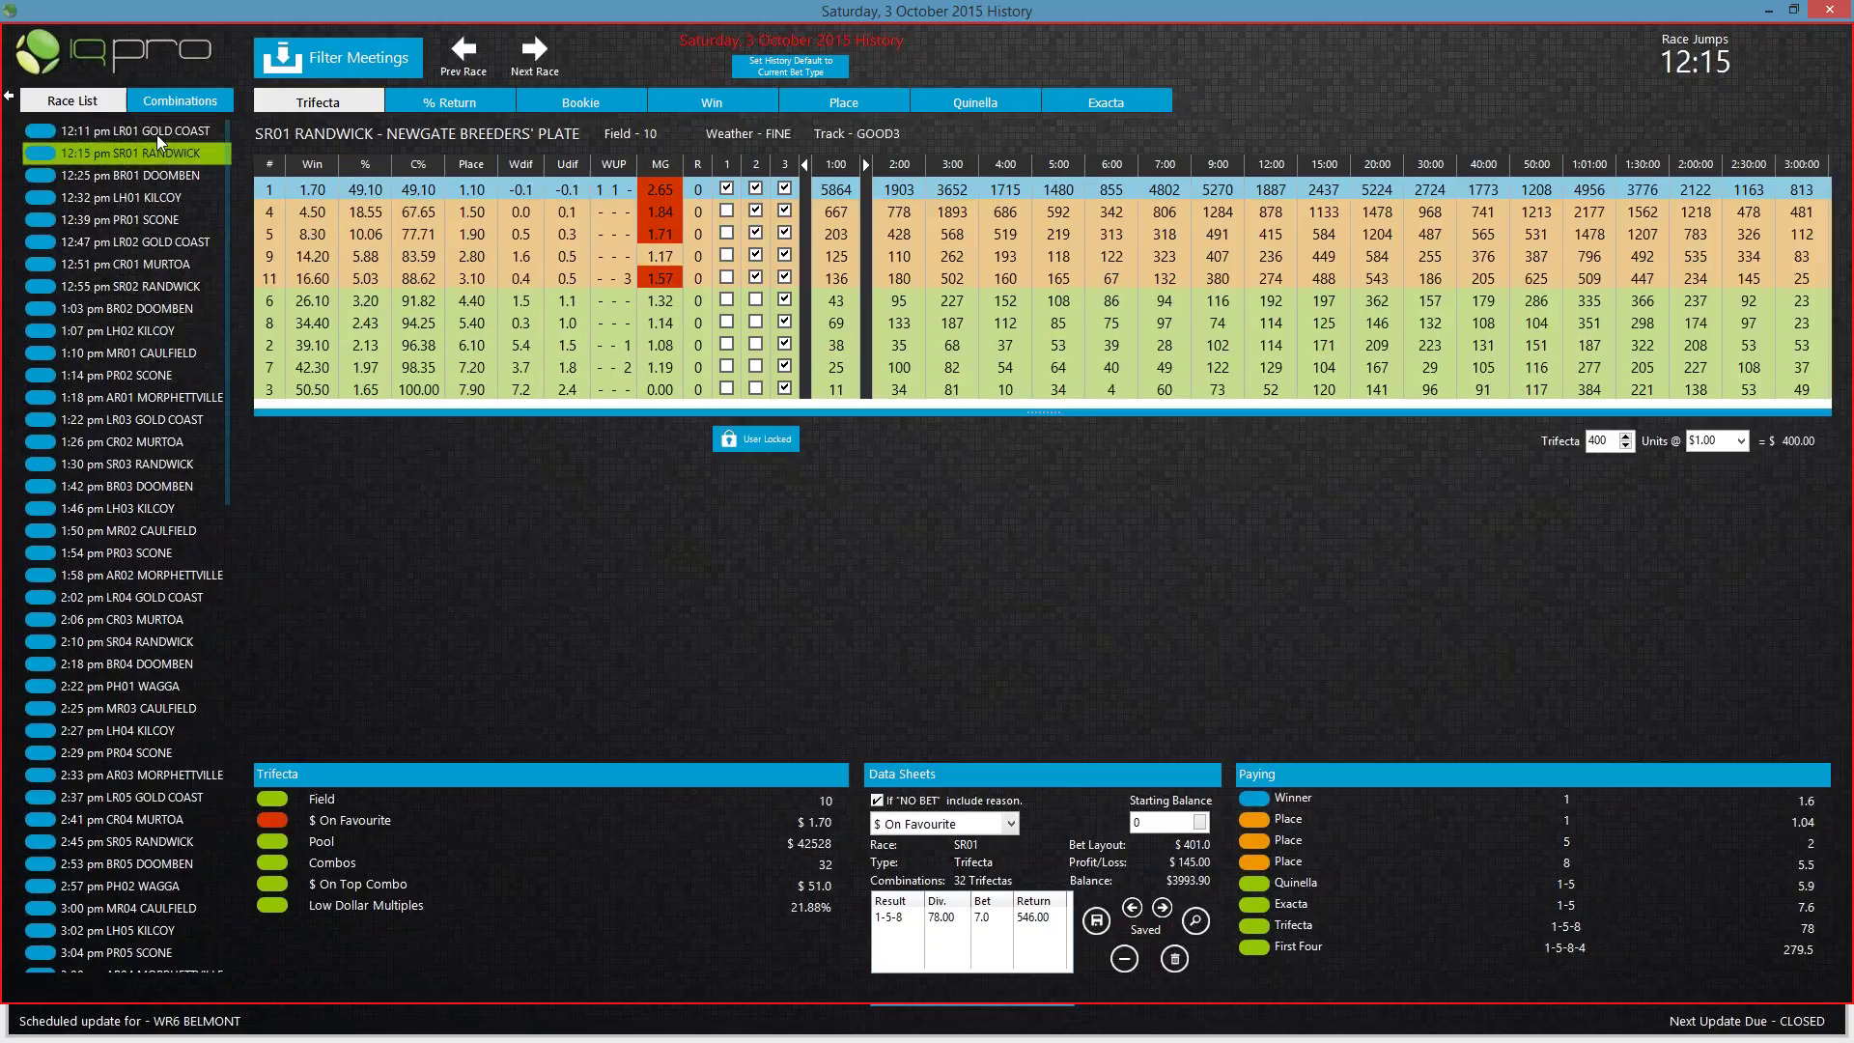
left_click(157, 131)
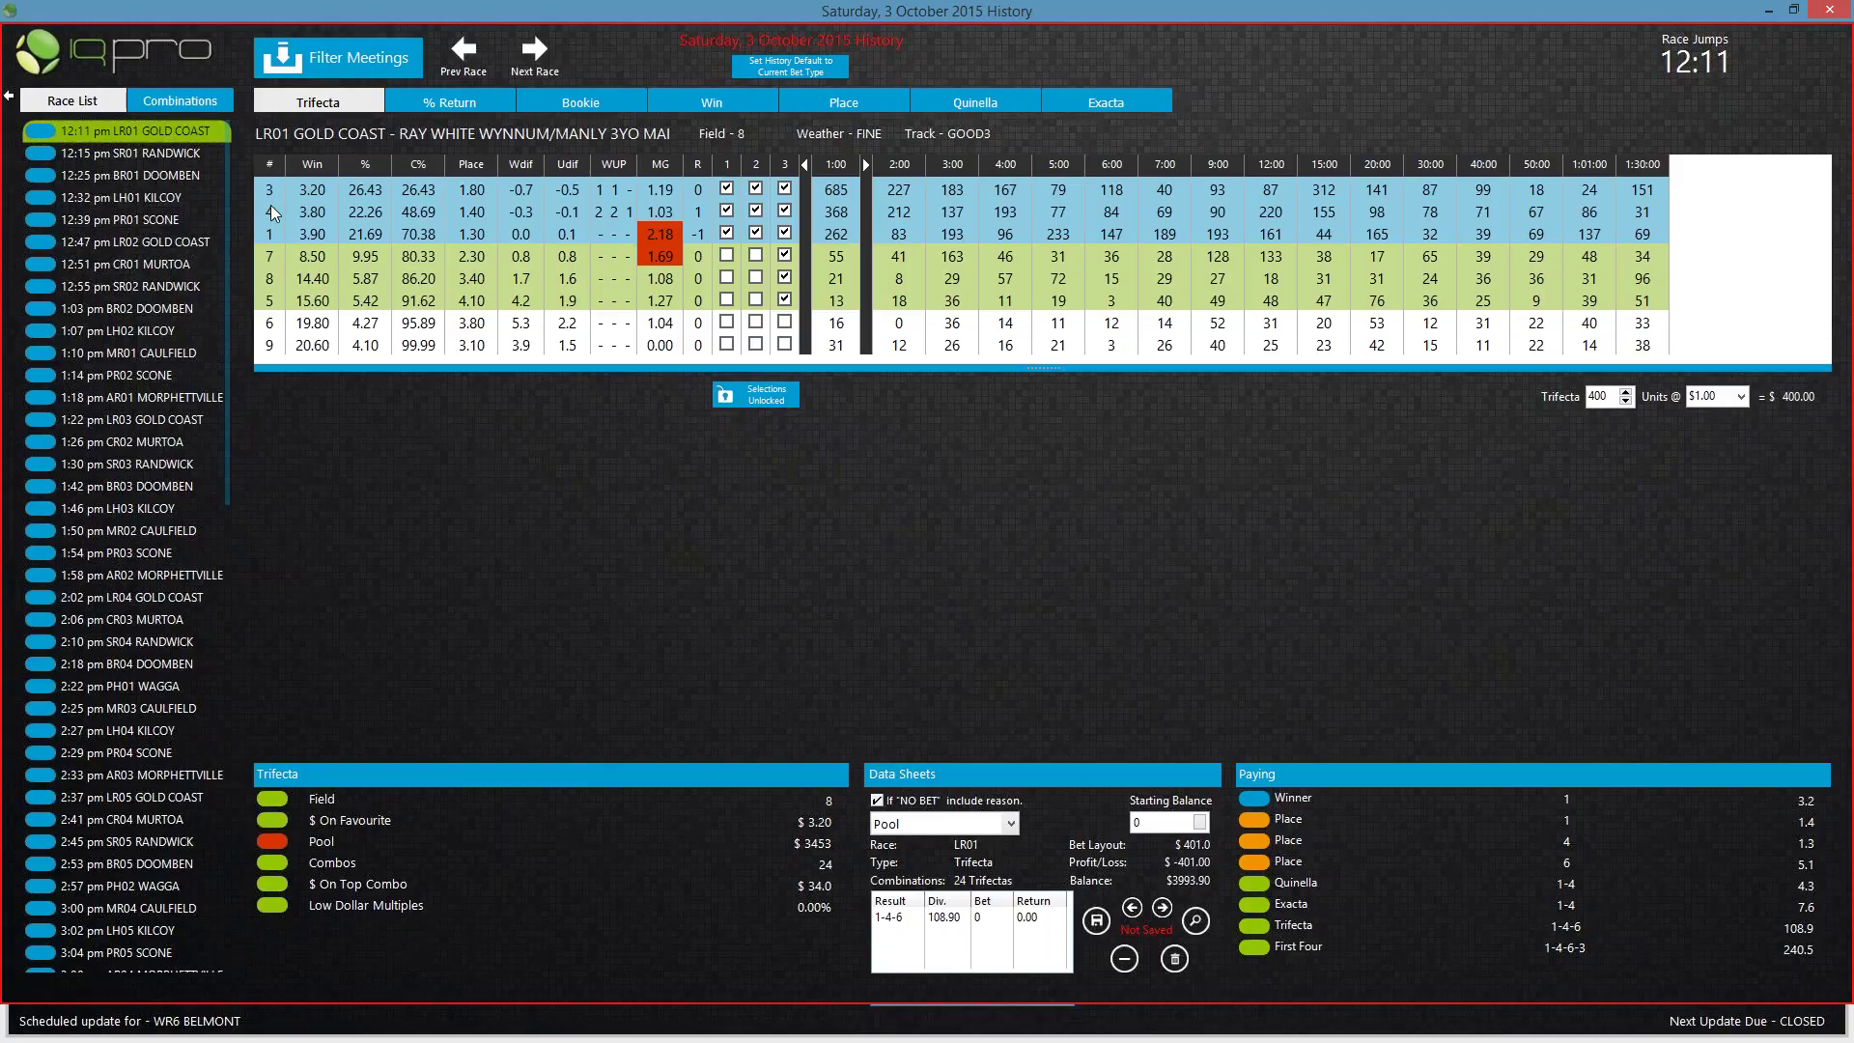
Step: Show the Runner and Person details in the LR01 Gold Coast table and hide them again
right_click(326, 232)
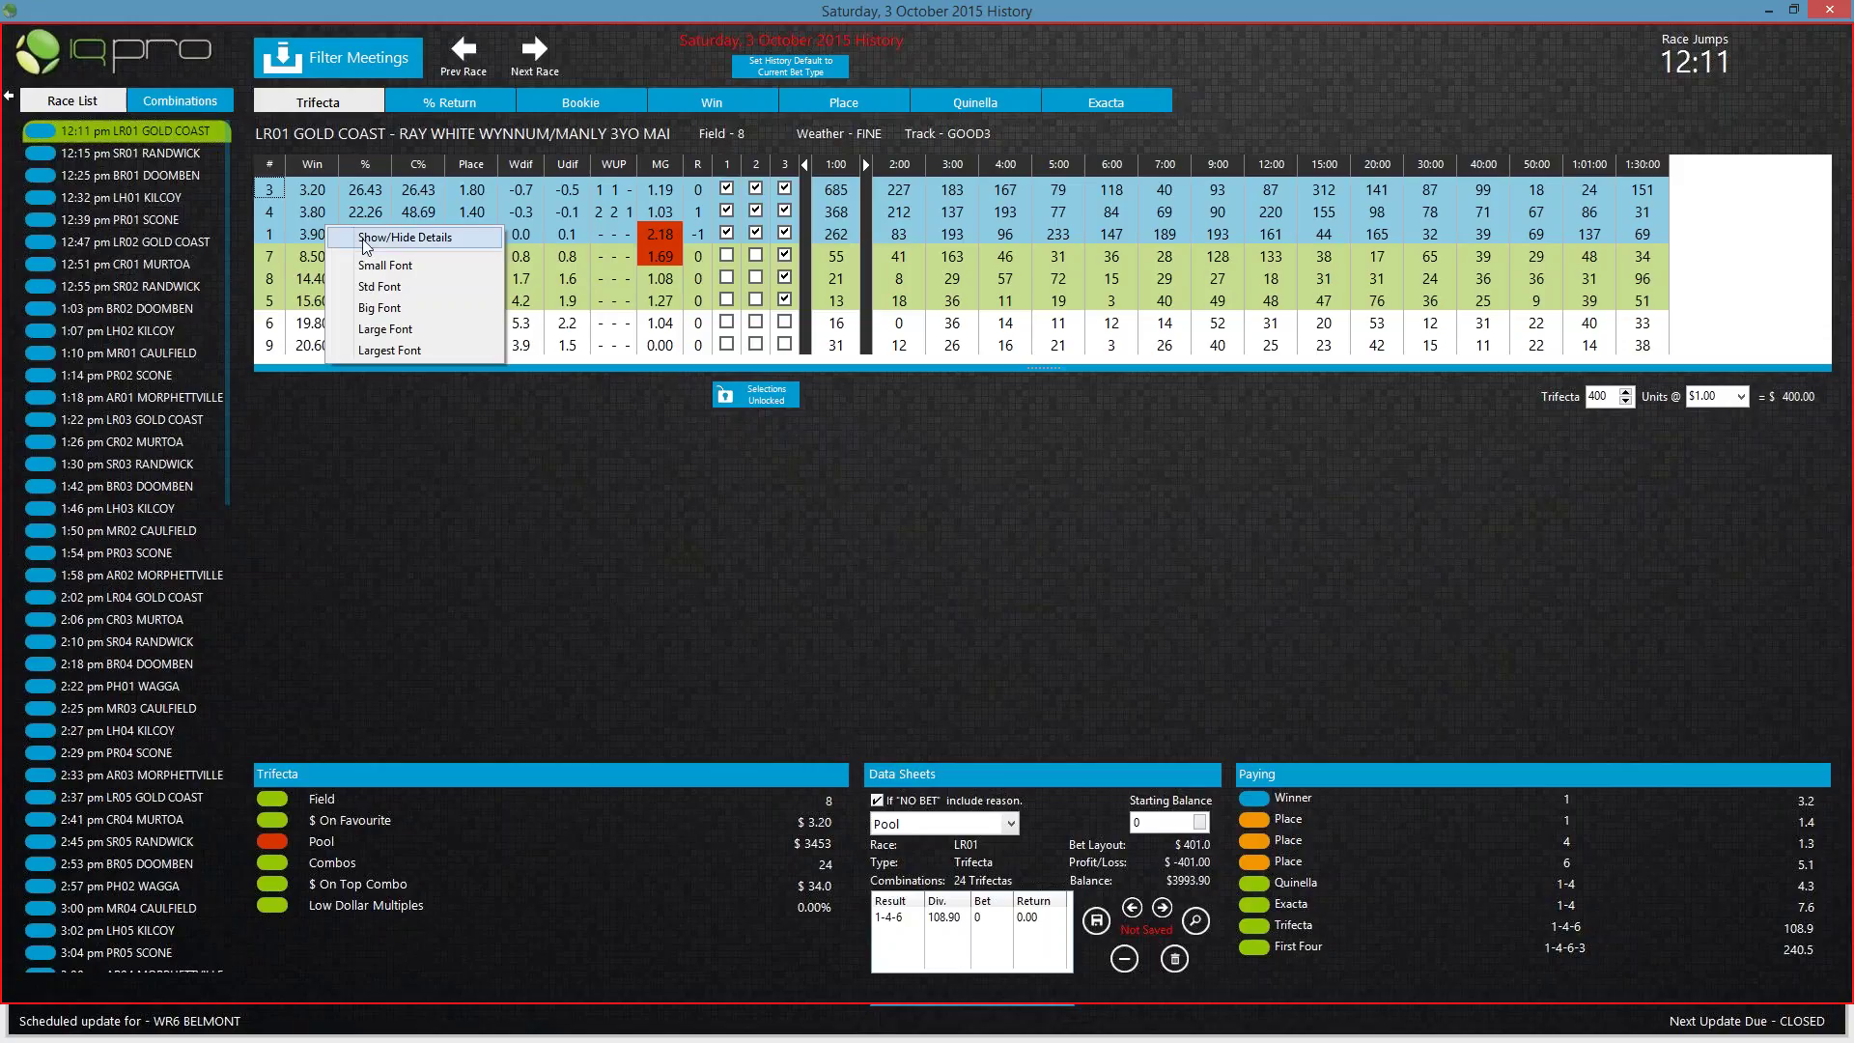
left_click(364, 241)
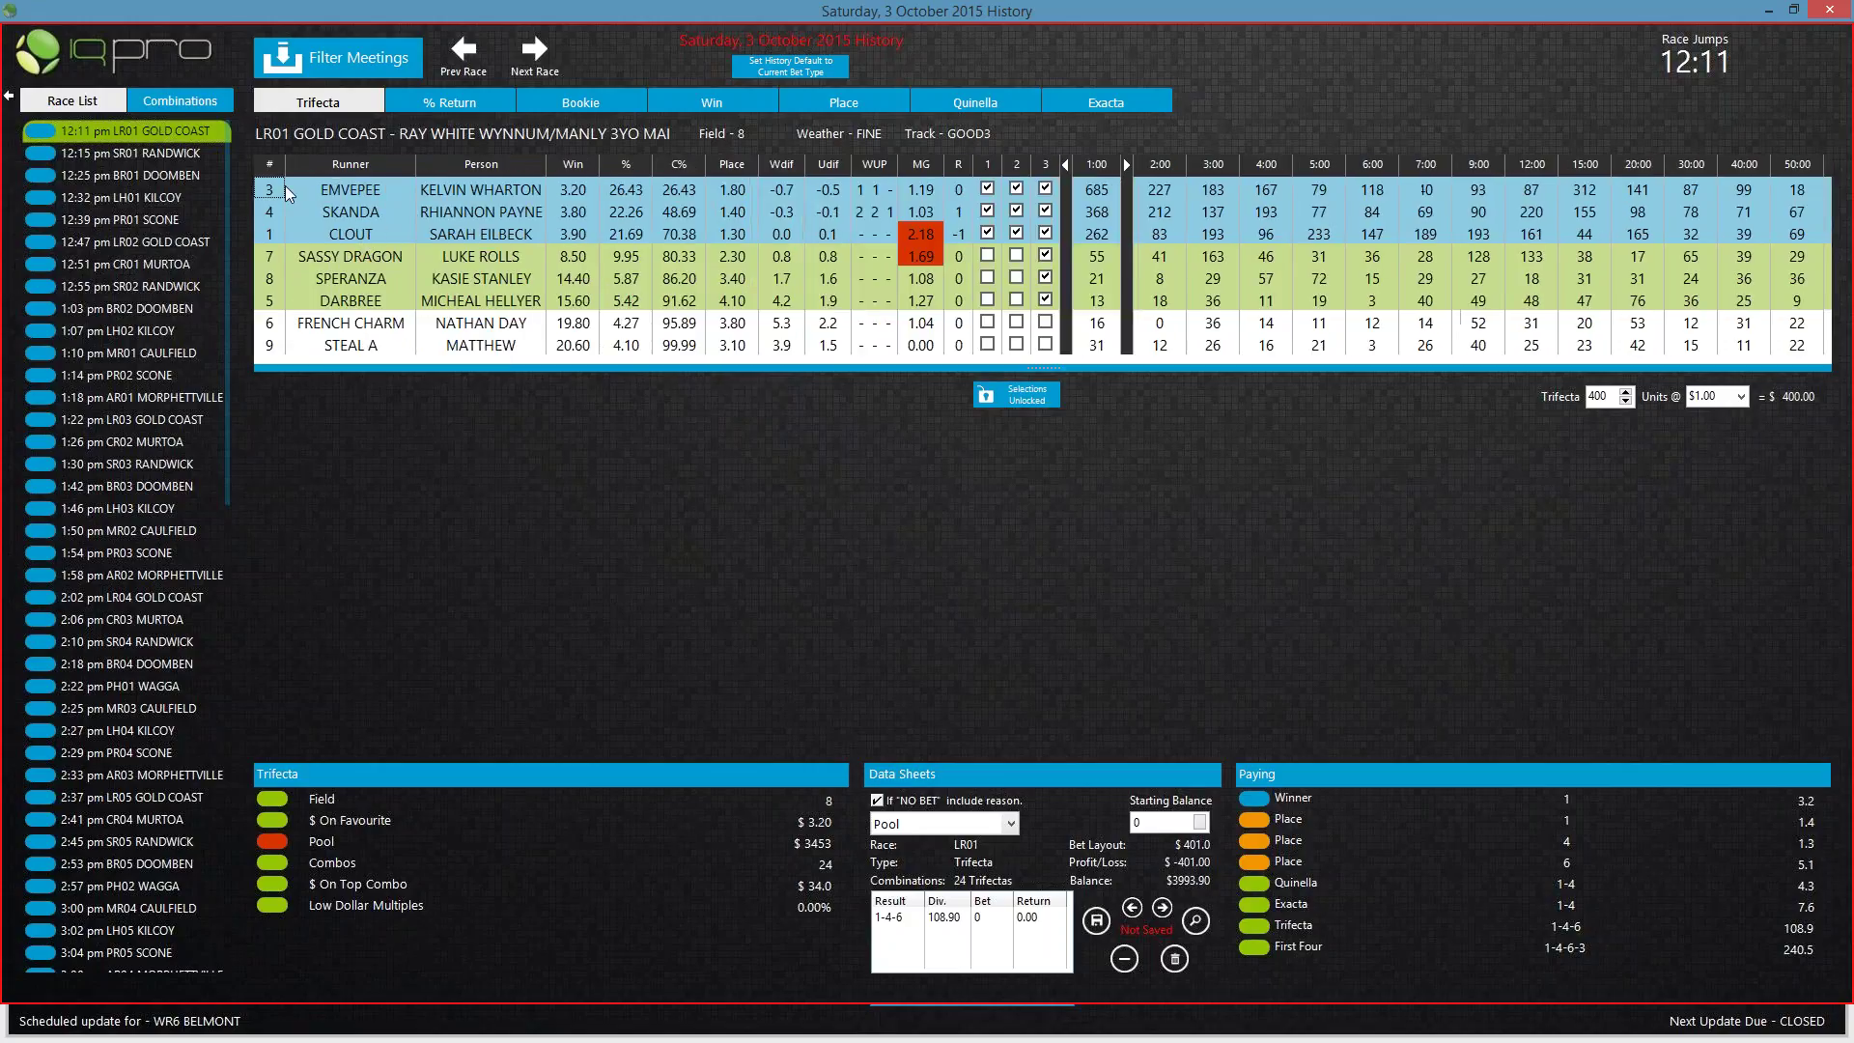
right_click(349, 262)
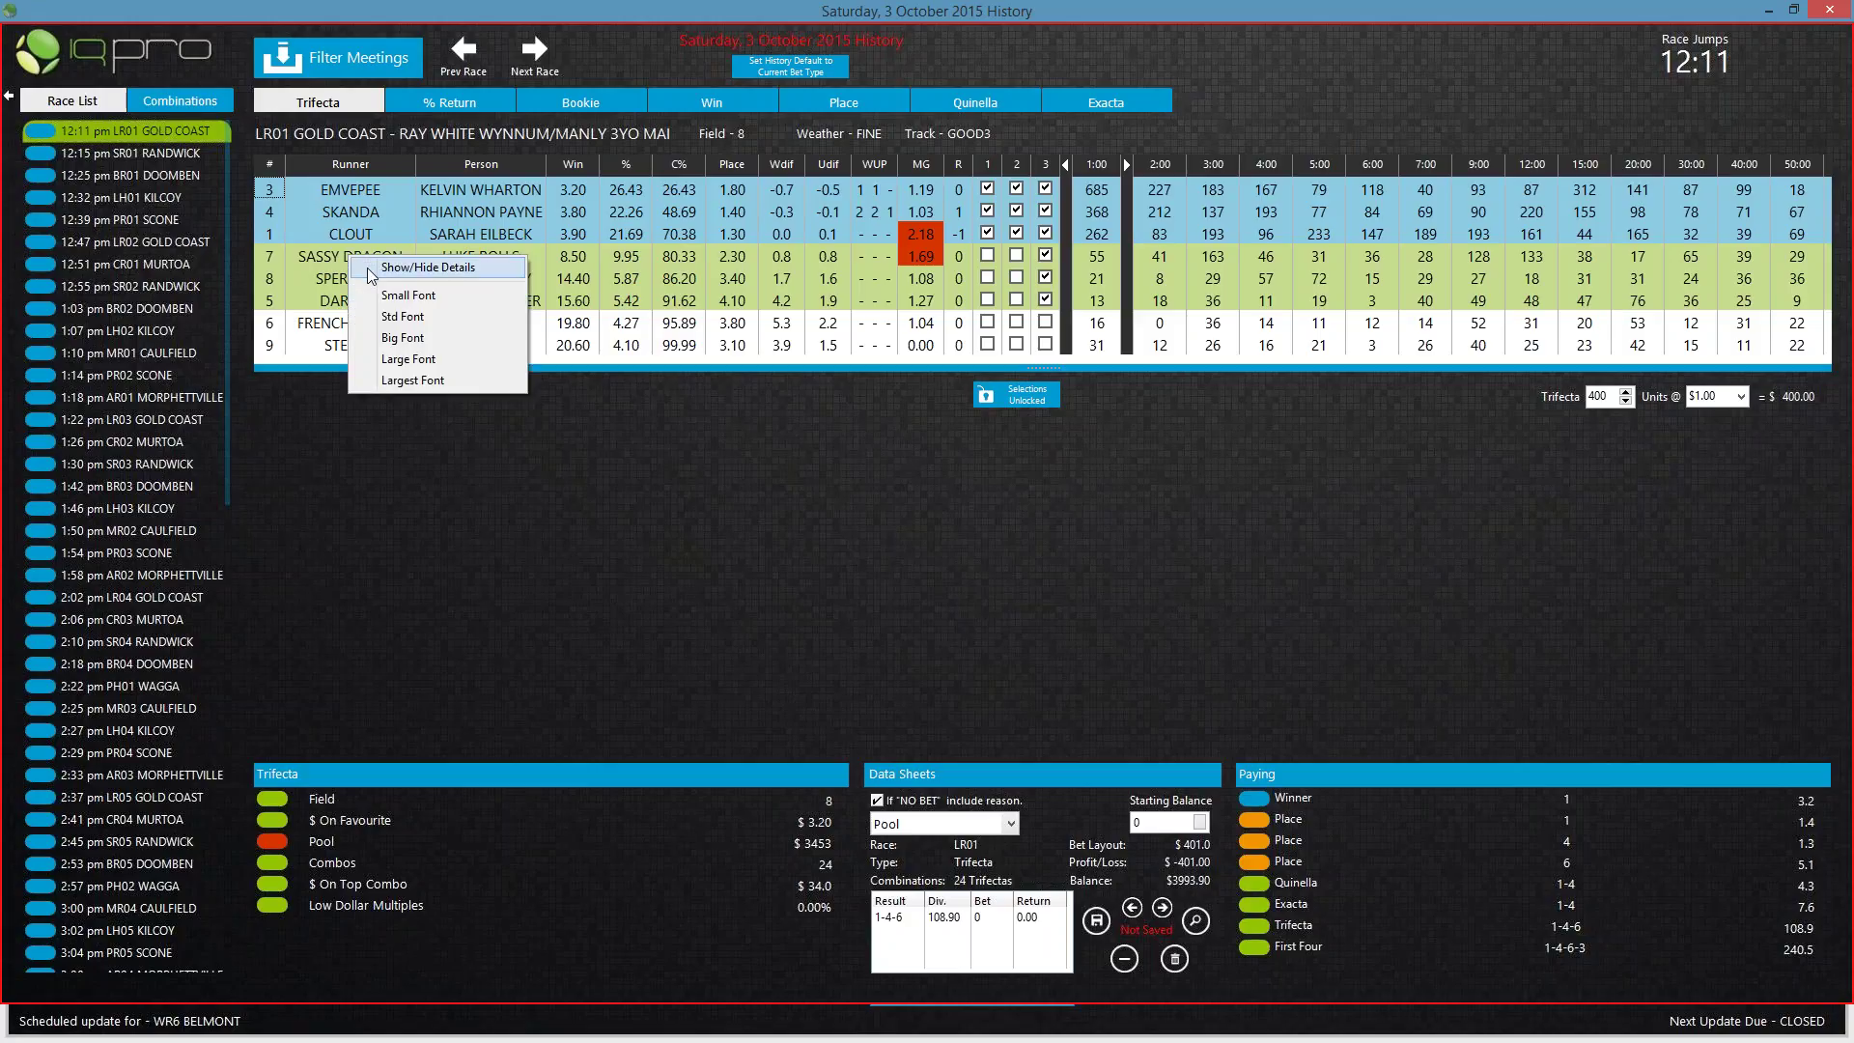
left_click(368, 272)
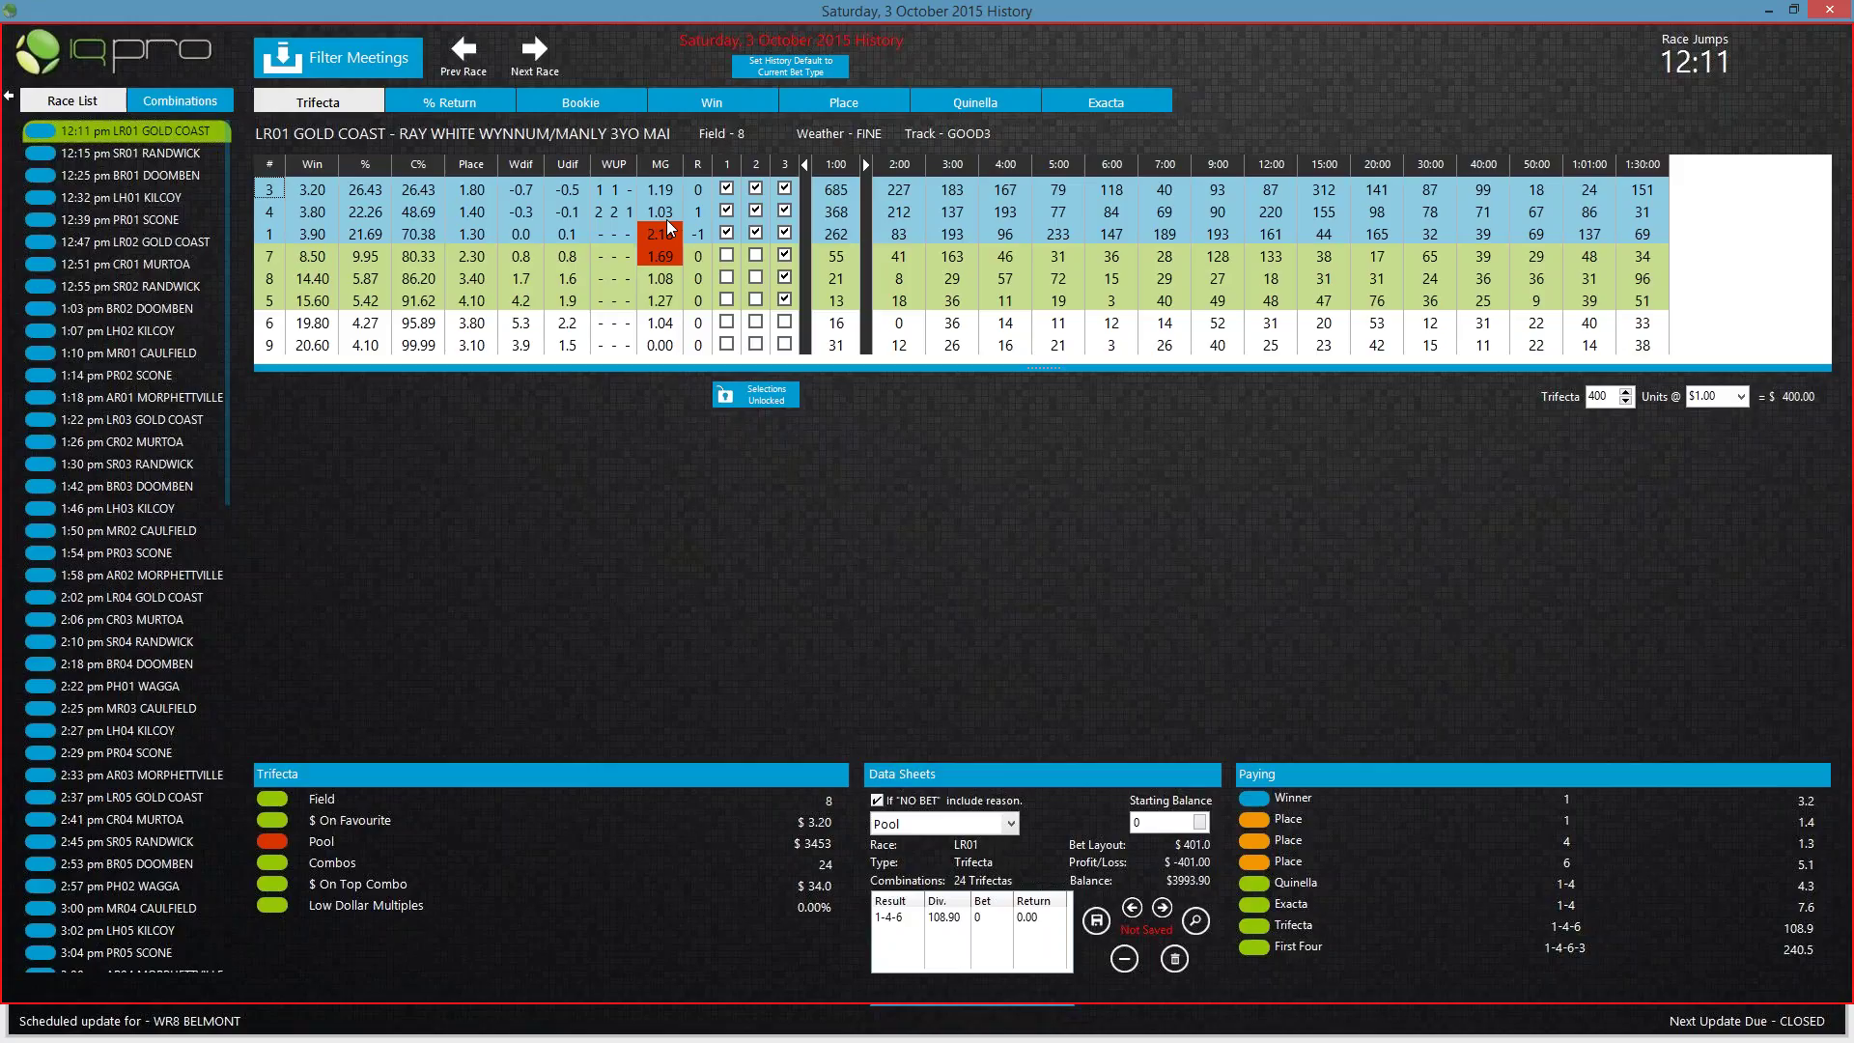
Step: Remove runner 1 from the first-place selections of the trifecta and add it back
left_click(727, 233)
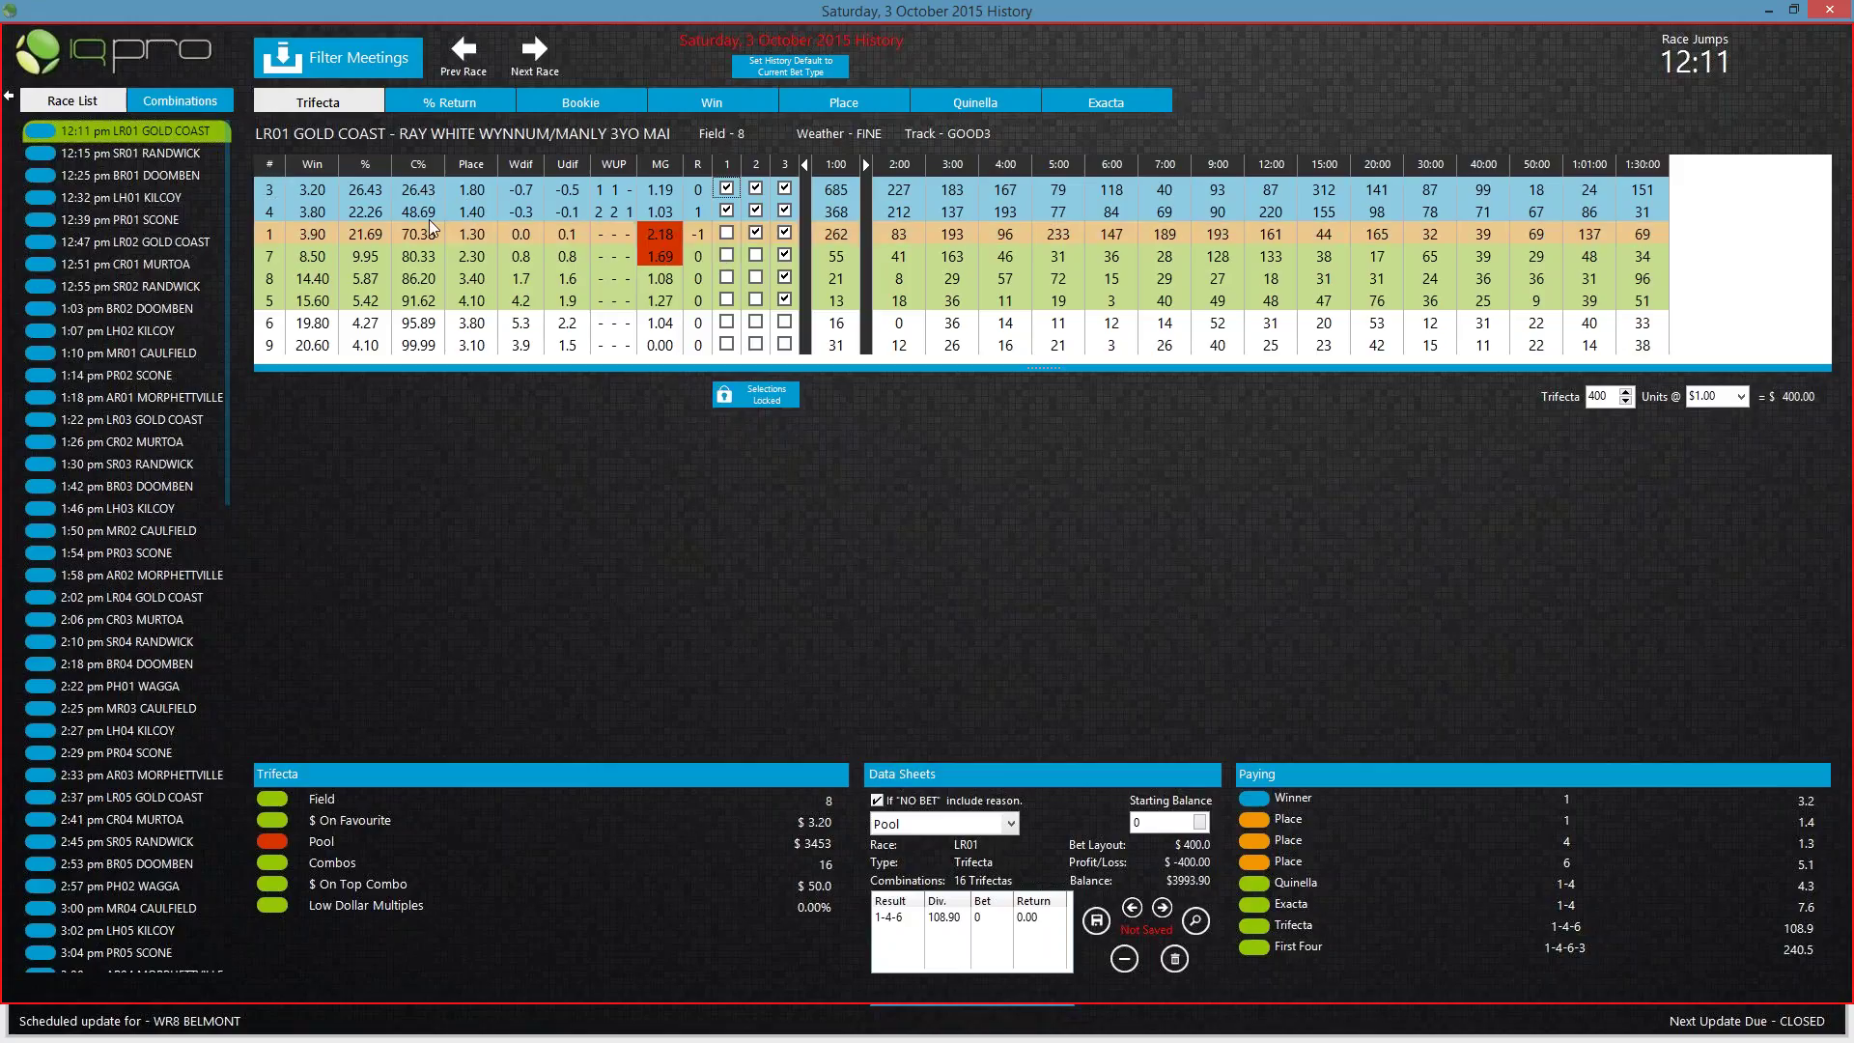
left_click(727, 232)
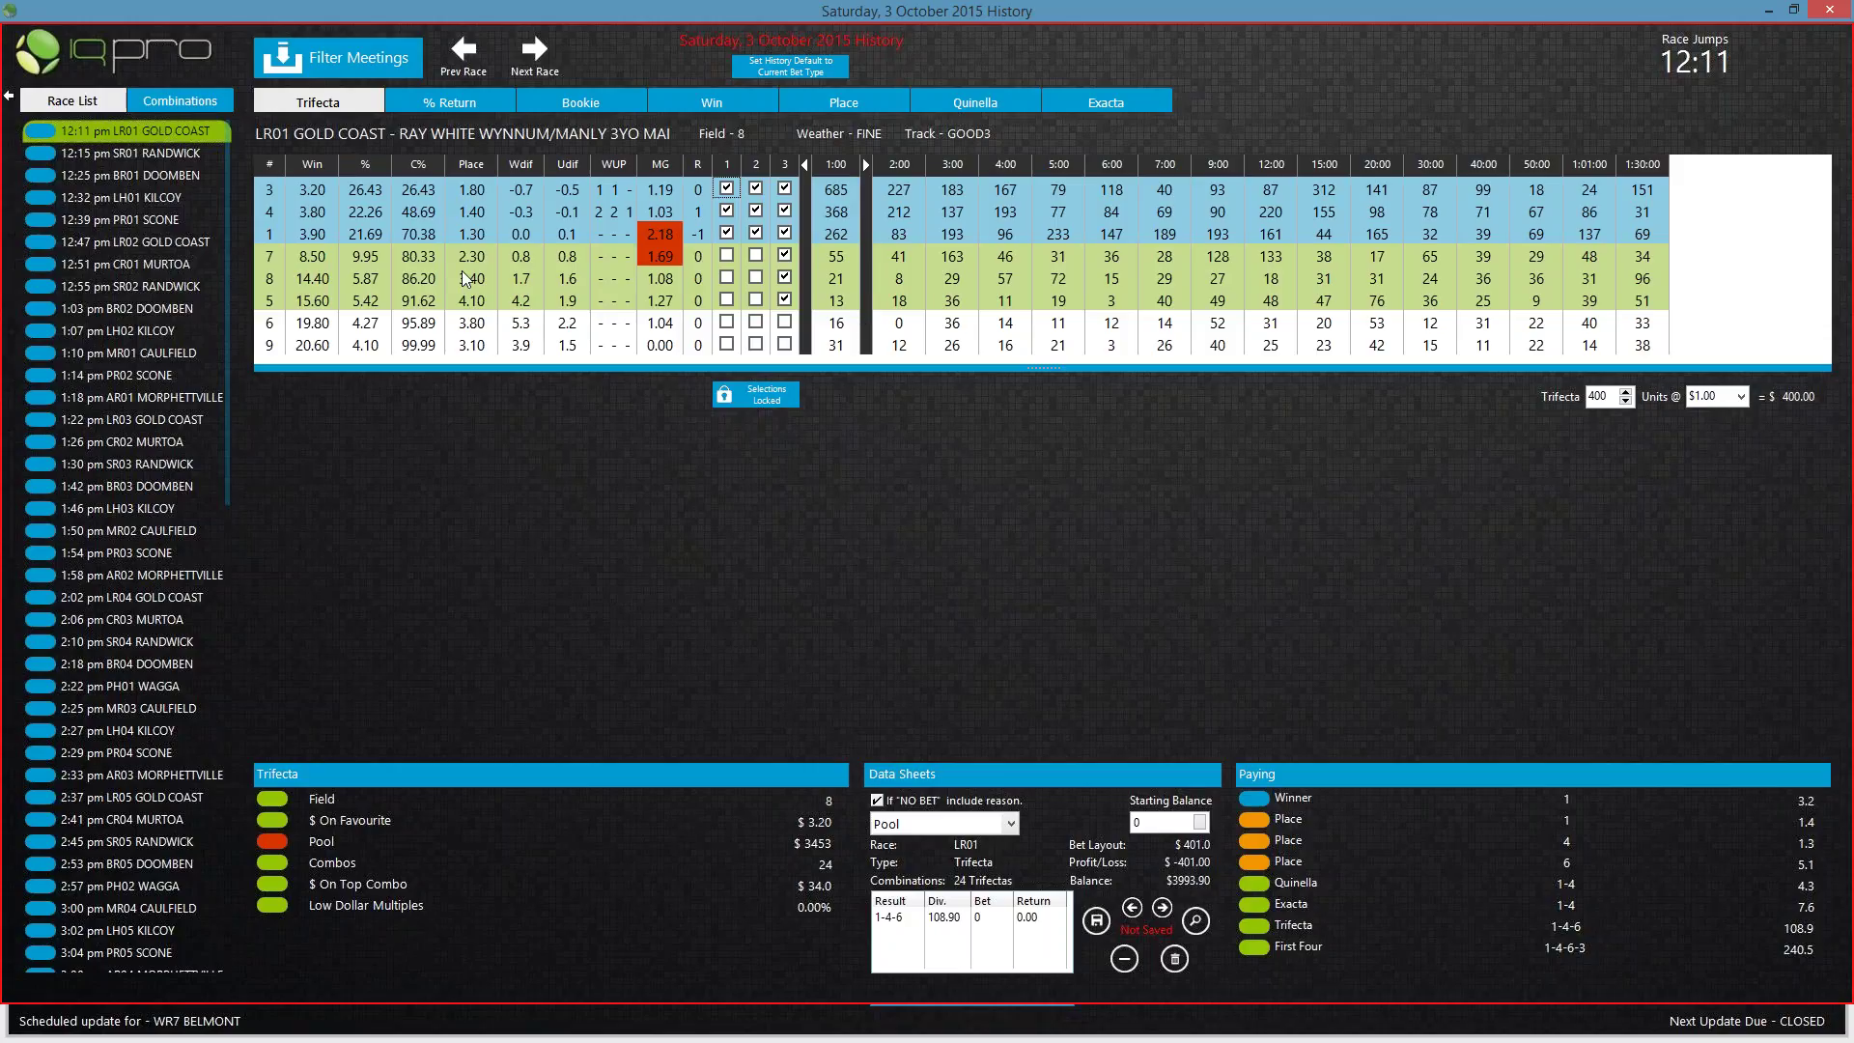
Step: Step the LR01 Gold Coast table back through its timed updates to the 3:00 reading
left_click(867, 170)
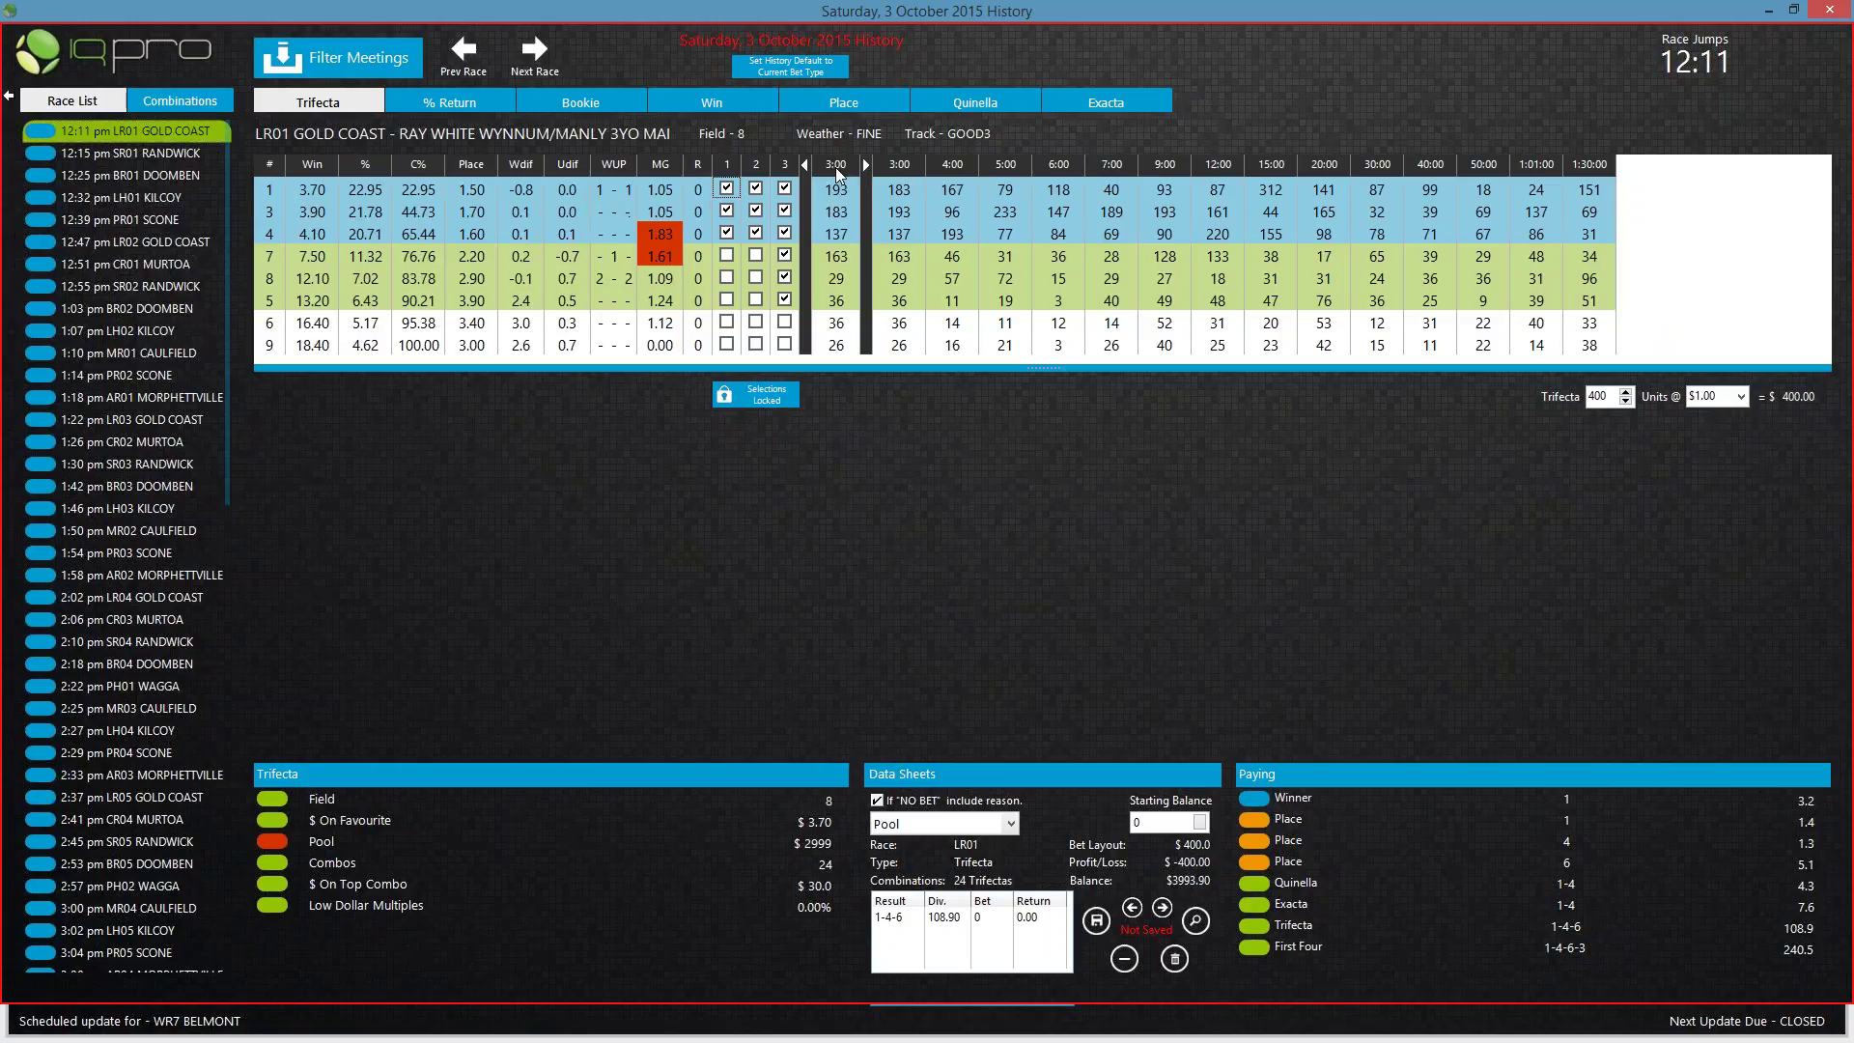
left_click(866, 166)
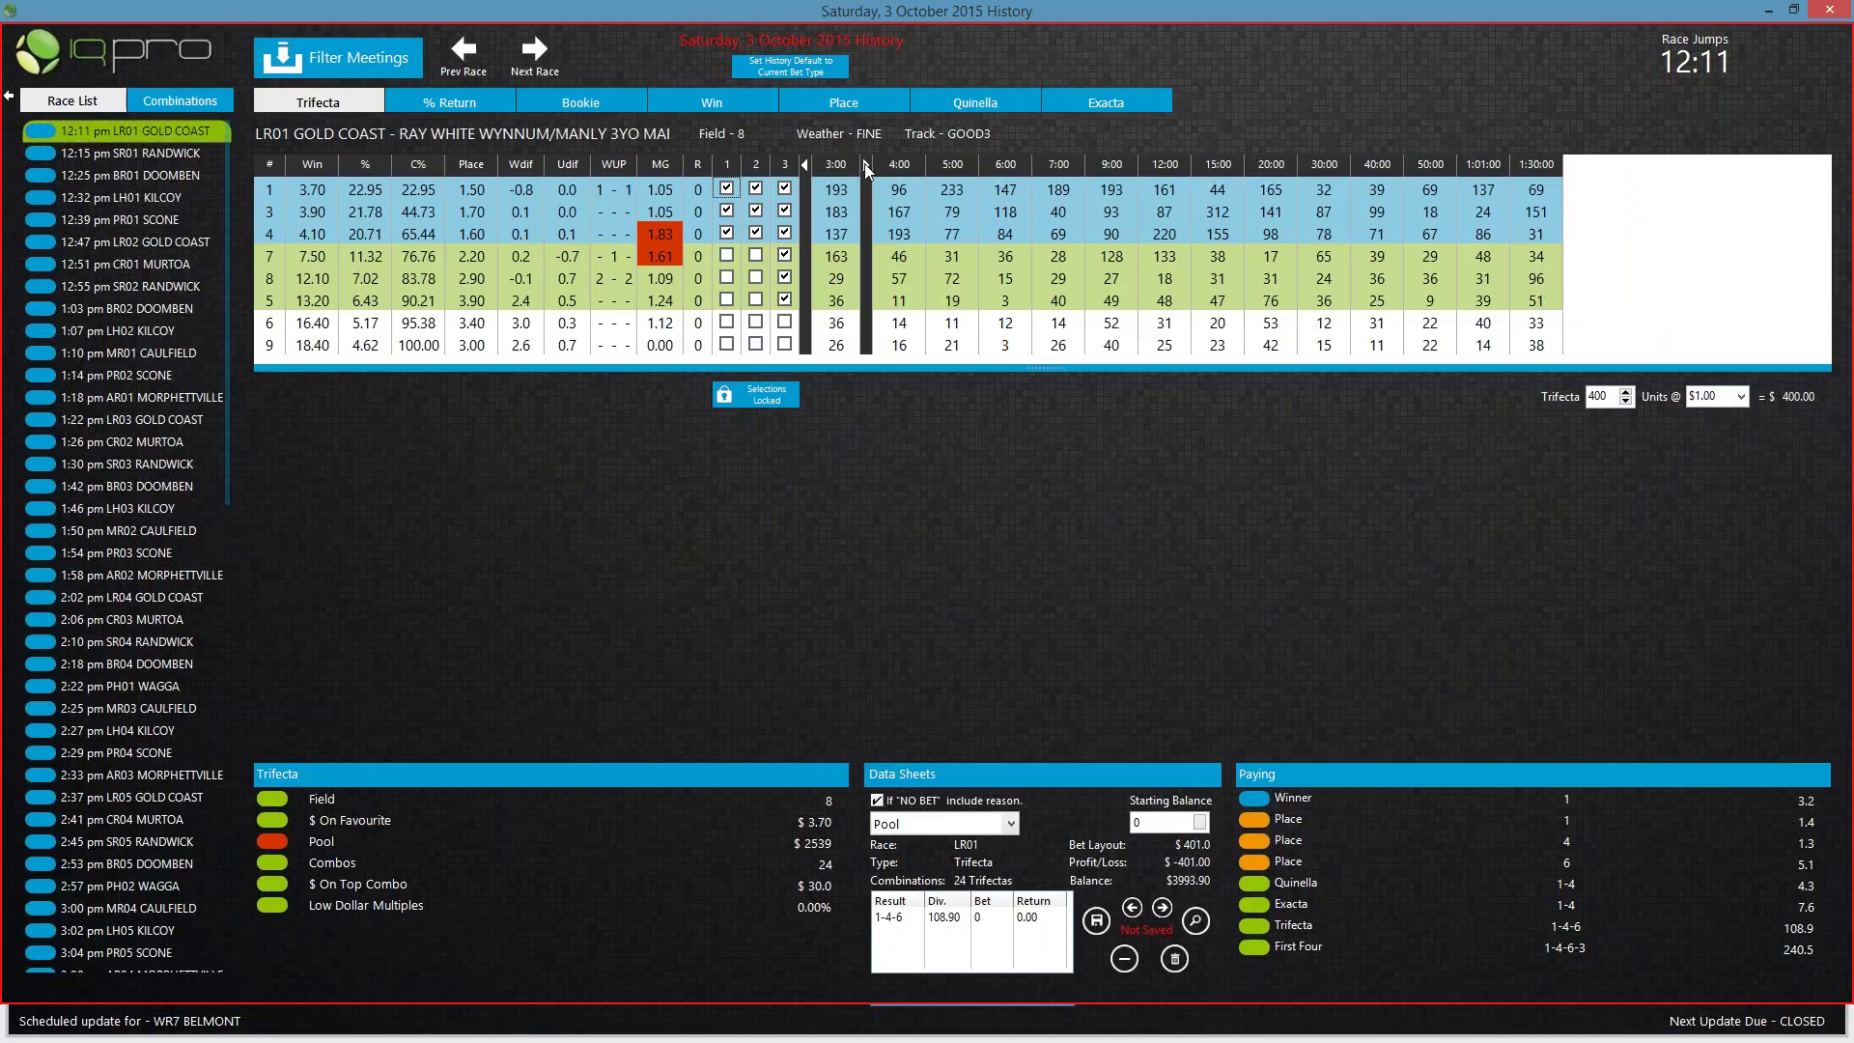
Step: Step the LR01 Gold Coast table forward through its timed updates to the 1:00 reading
left_click(866, 166)
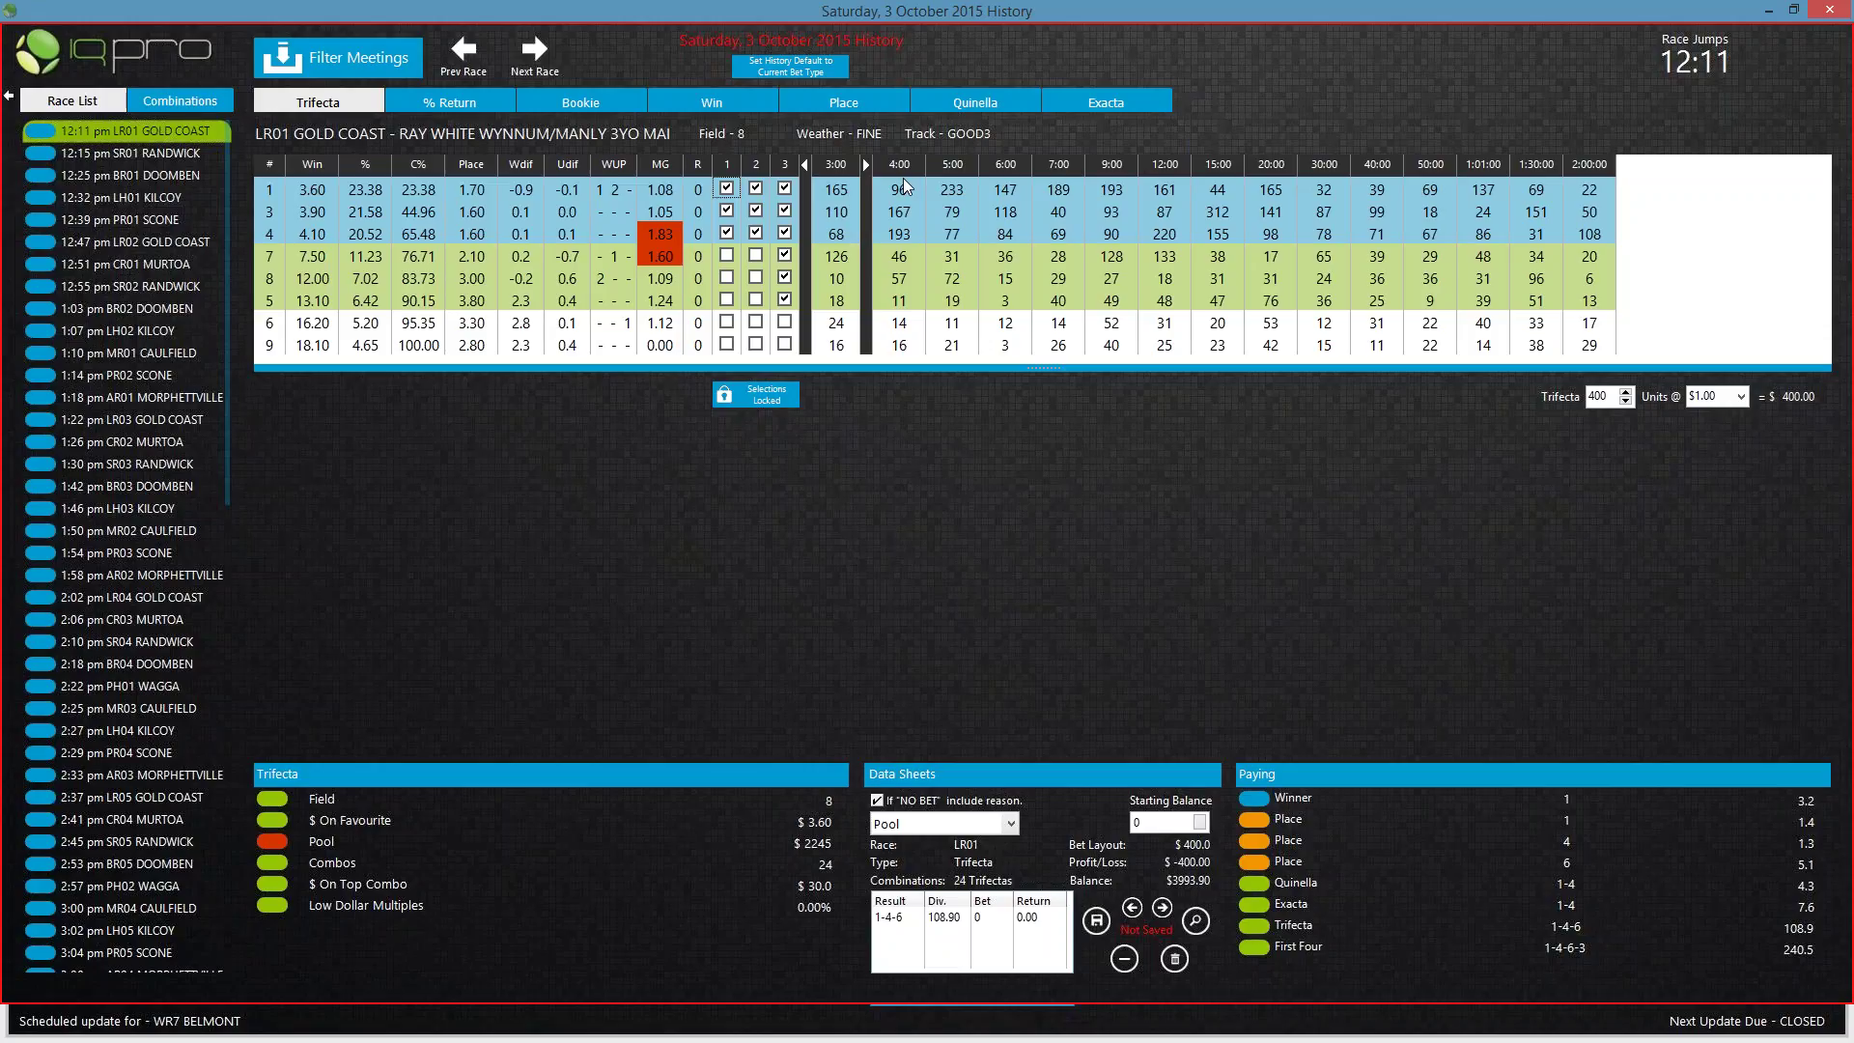
left_click(807, 165)
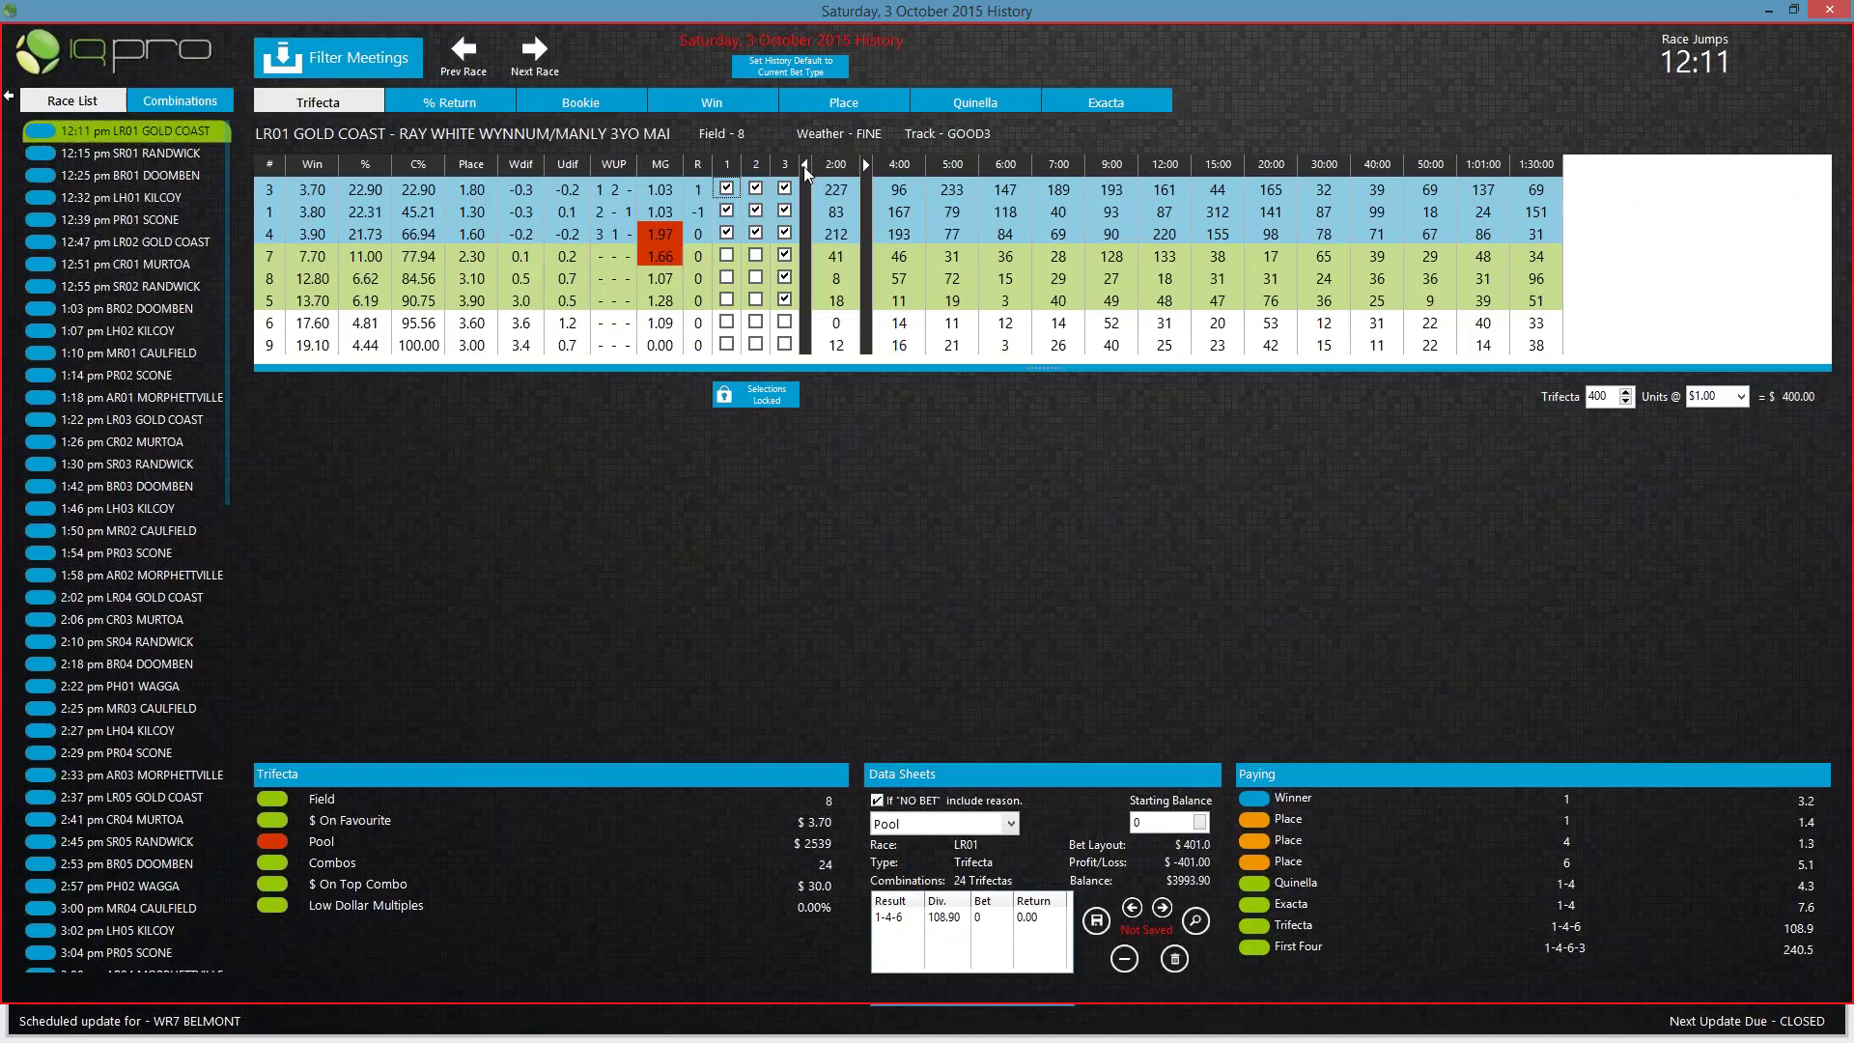
left_click(806, 168)
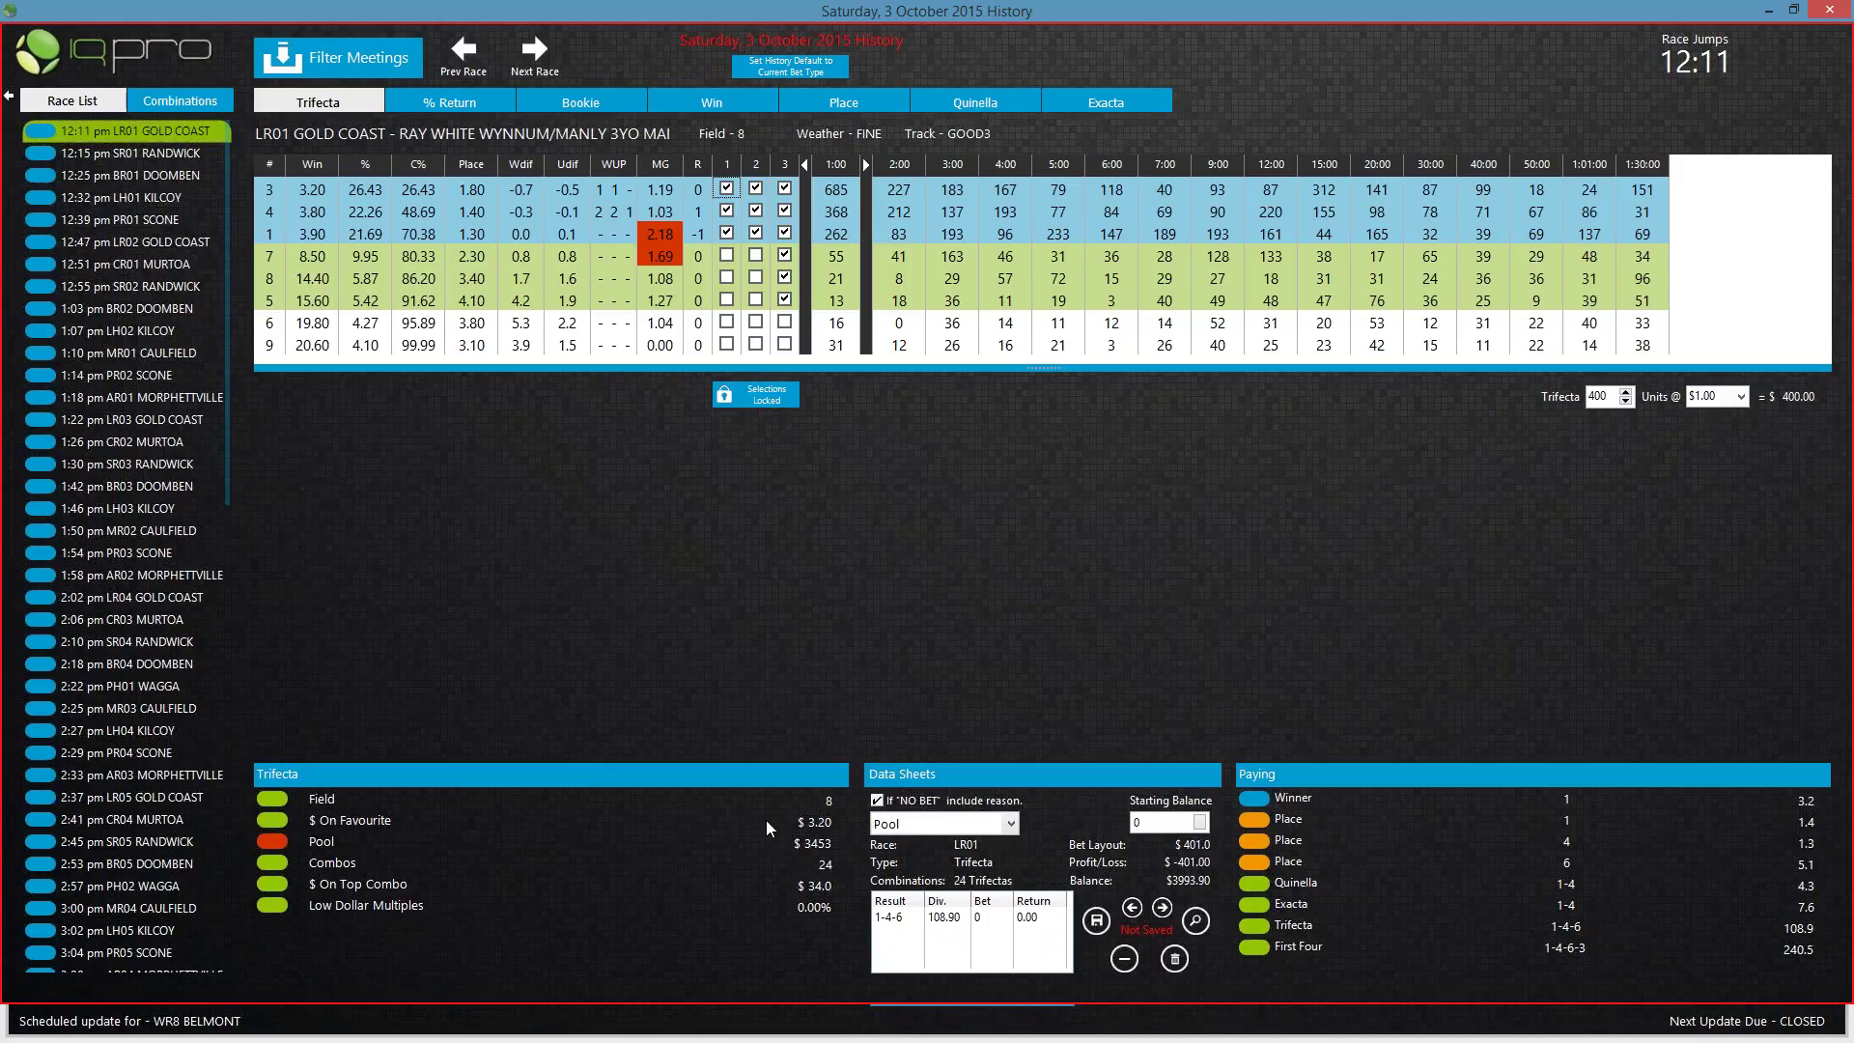
Step: Add runner 7 to the trifecta's second-place selections, check the list of bet combinations and return to the race list
left_click(756, 255)
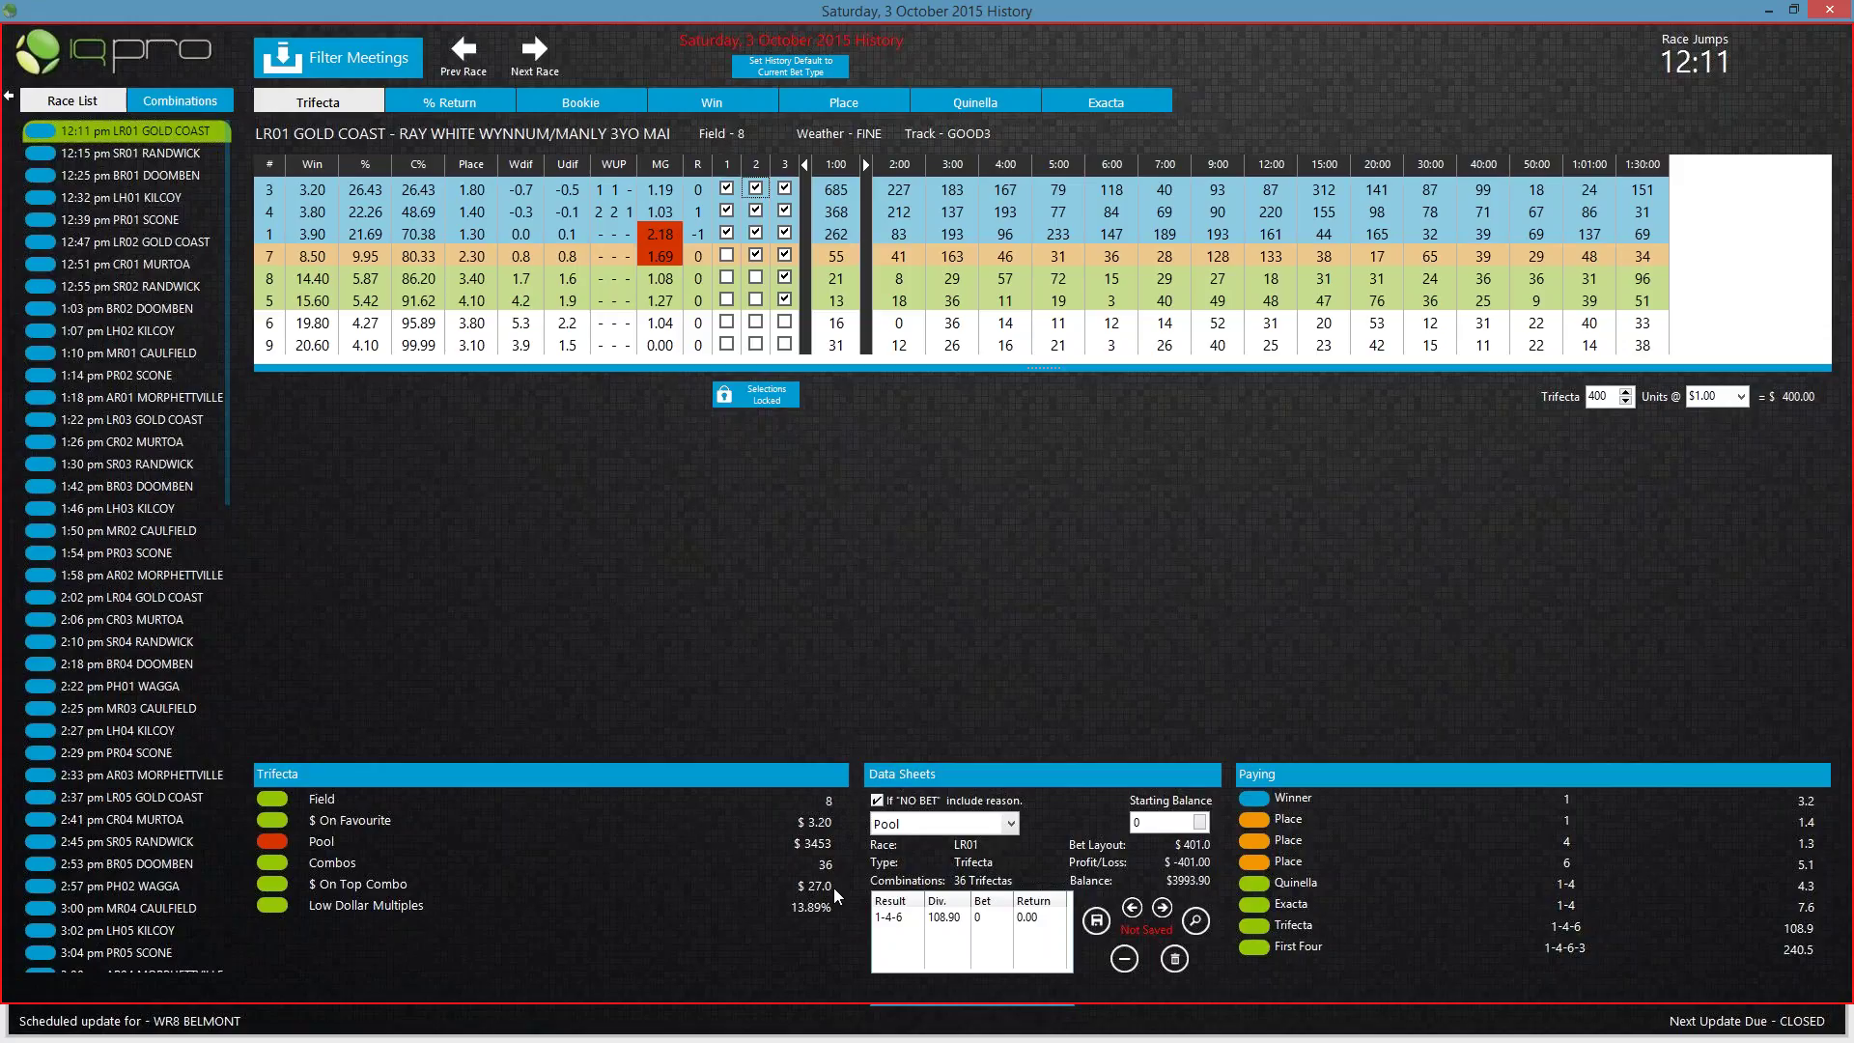
left_click(188, 101)
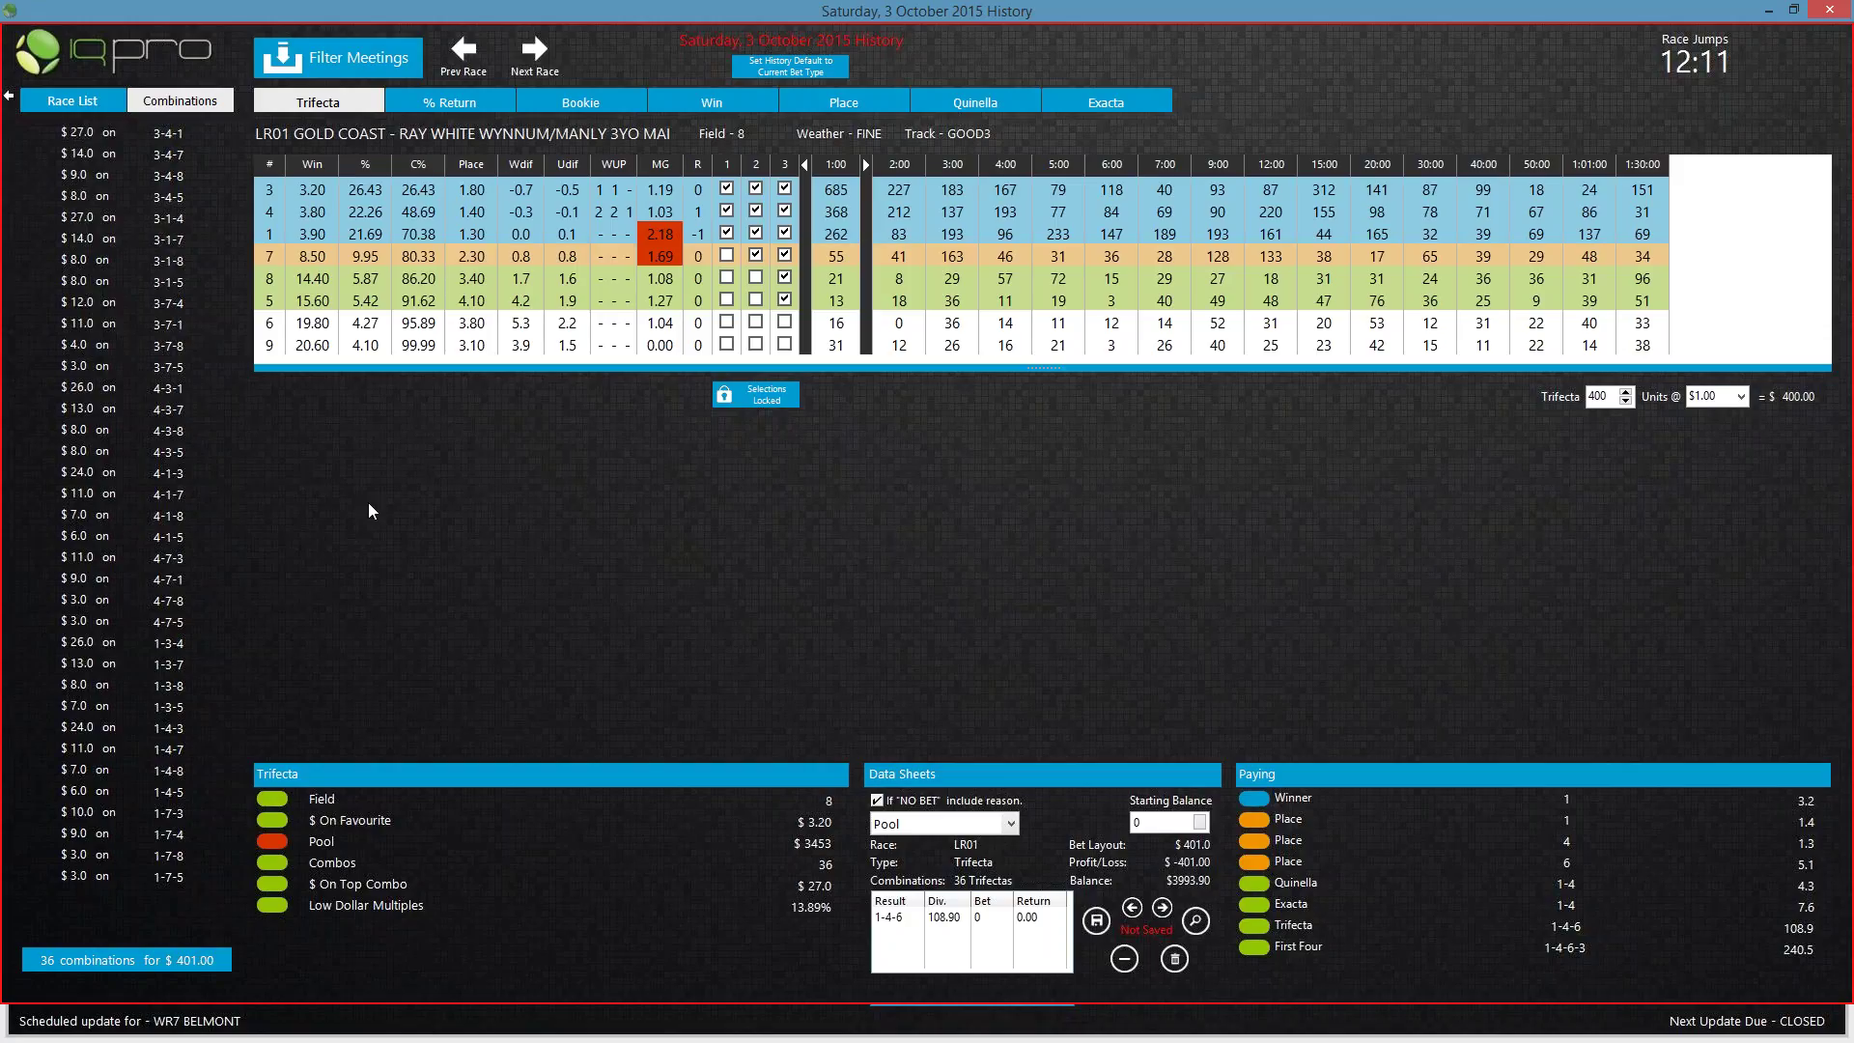
left_click(85, 102)
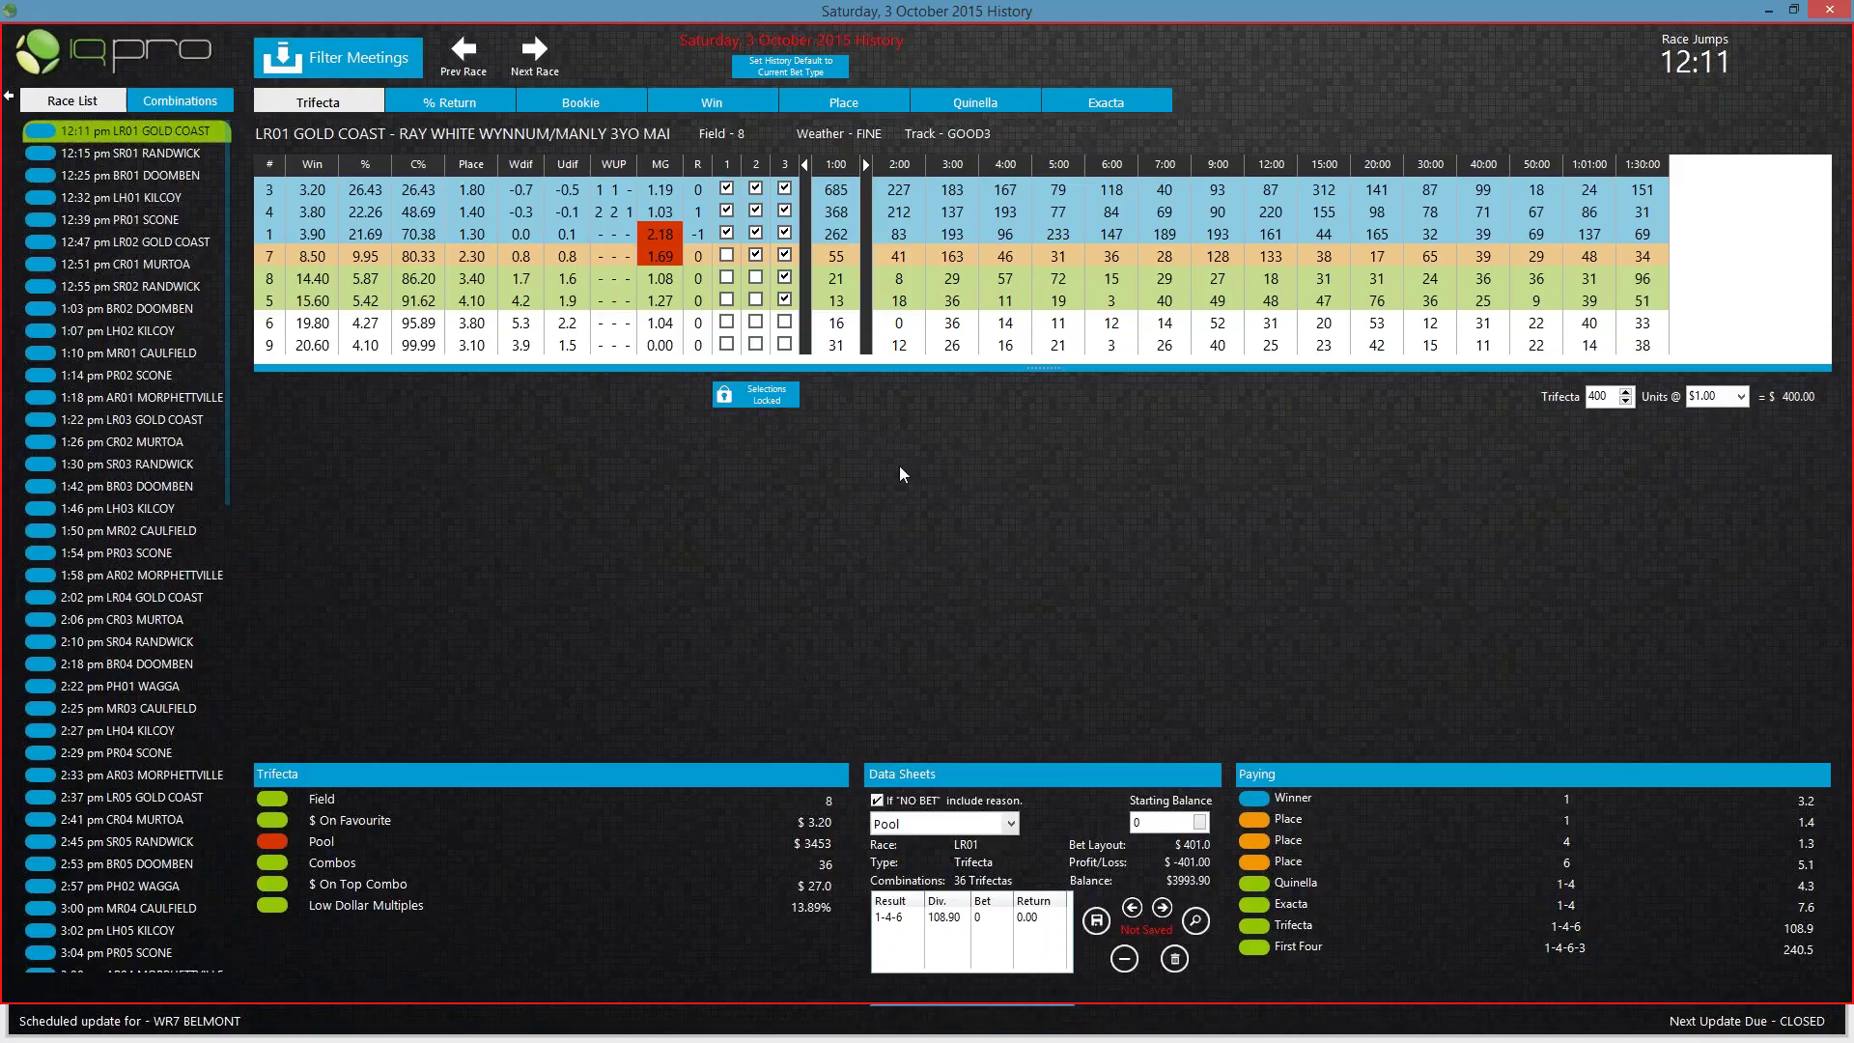
Step: Review the 3 October datasheet through to its last race, including the account balances, and close it
left_click(1197, 923)
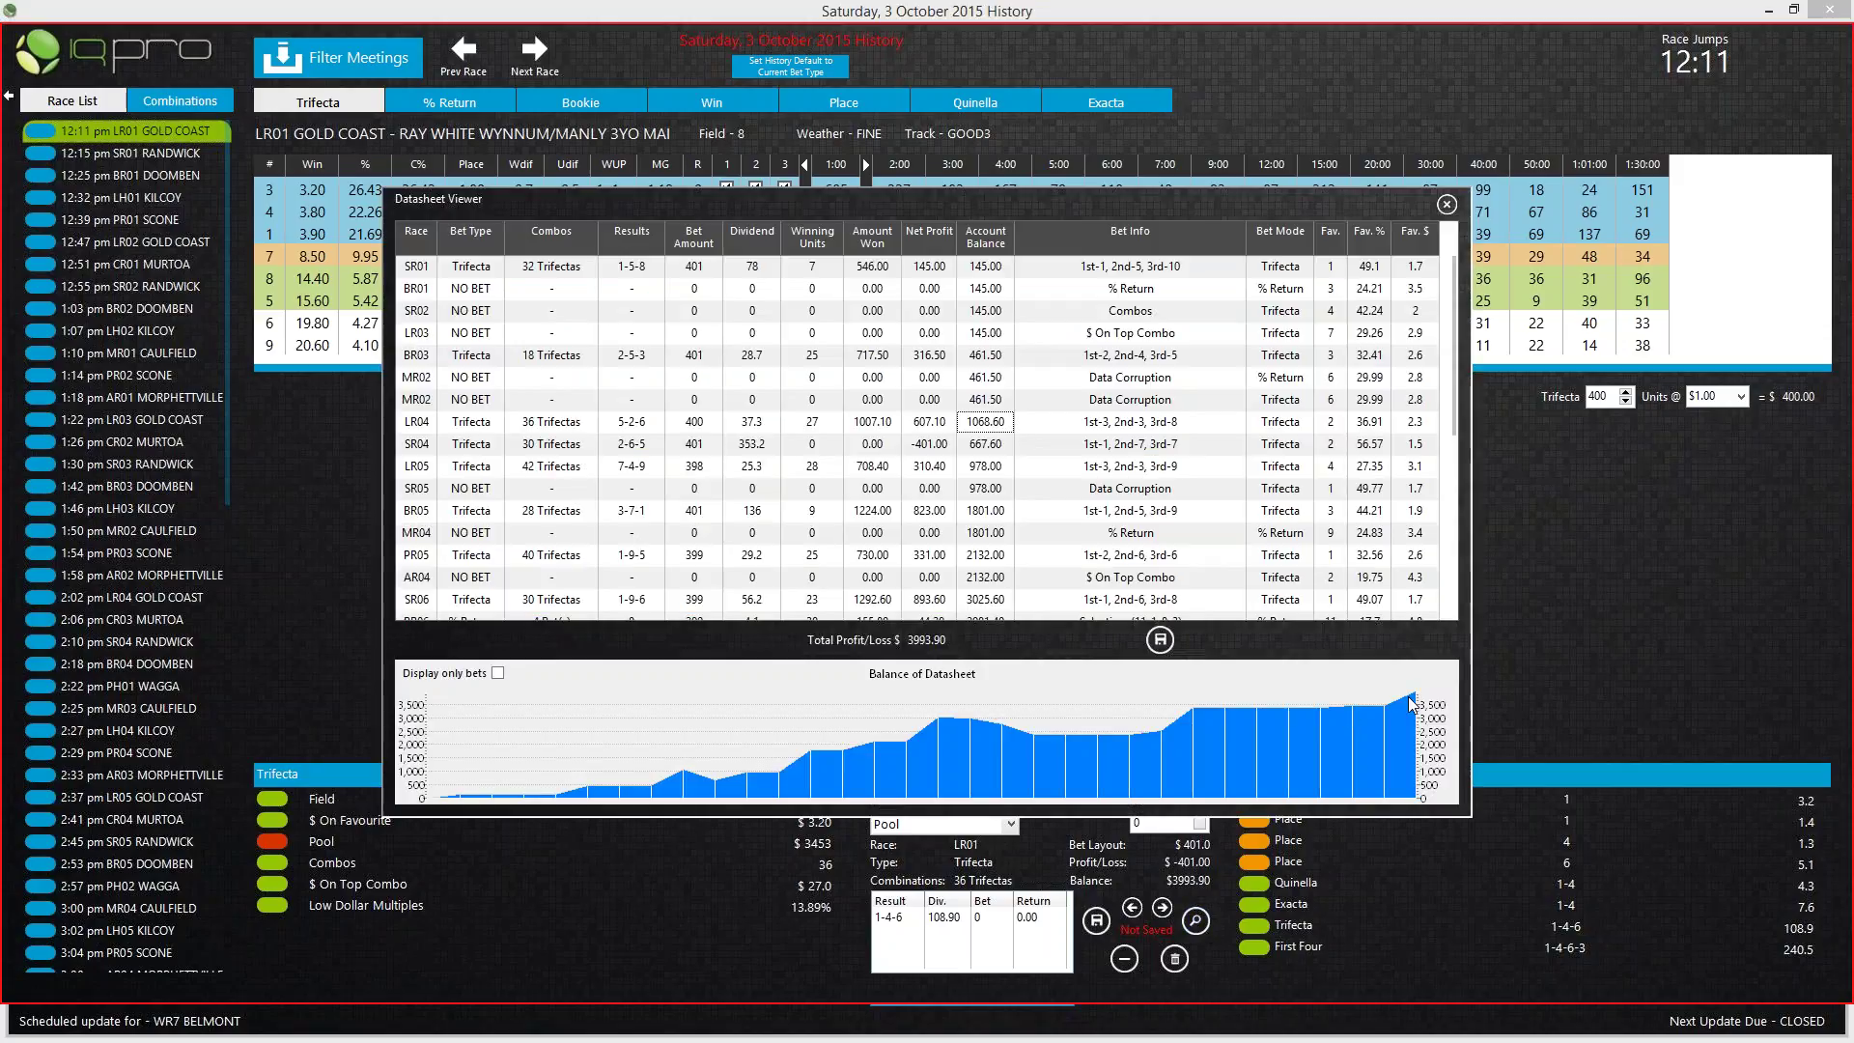
left_click(994, 422)
key("Return")
key("Page_Down")
key("Page_Down")
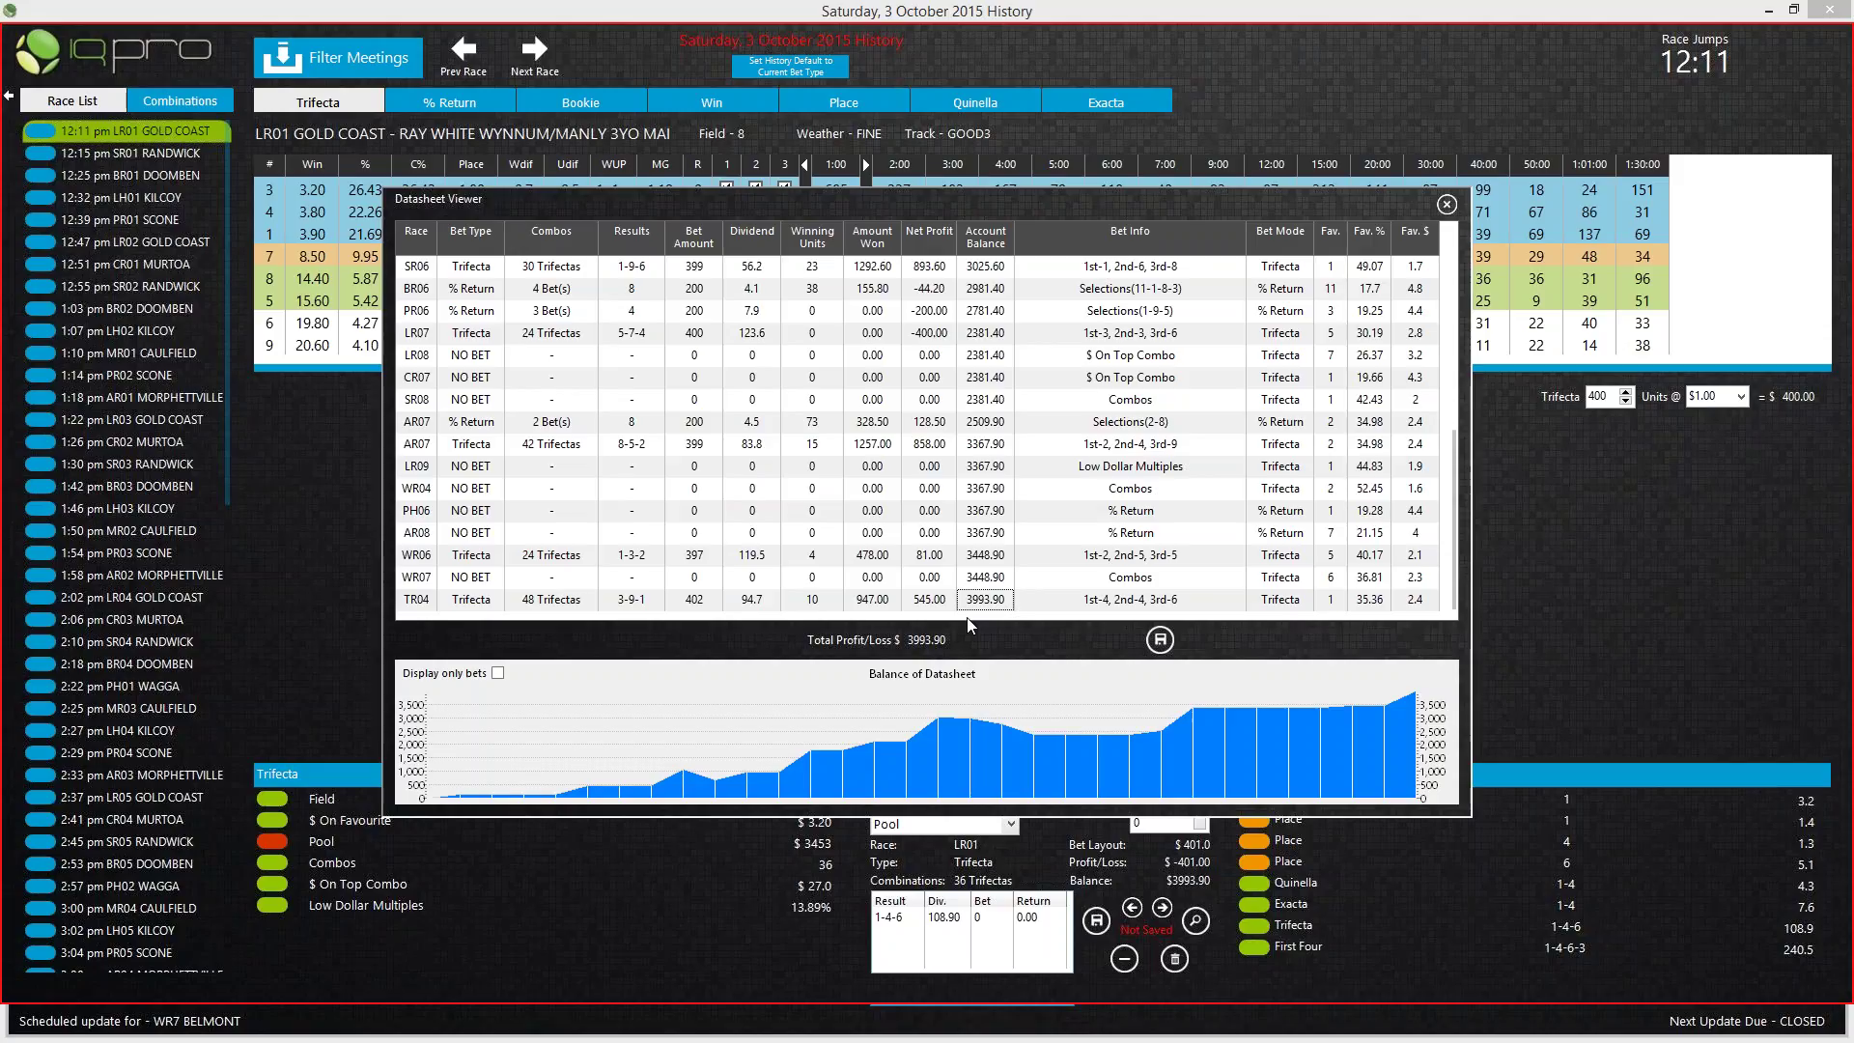
left_click(1440, 177)
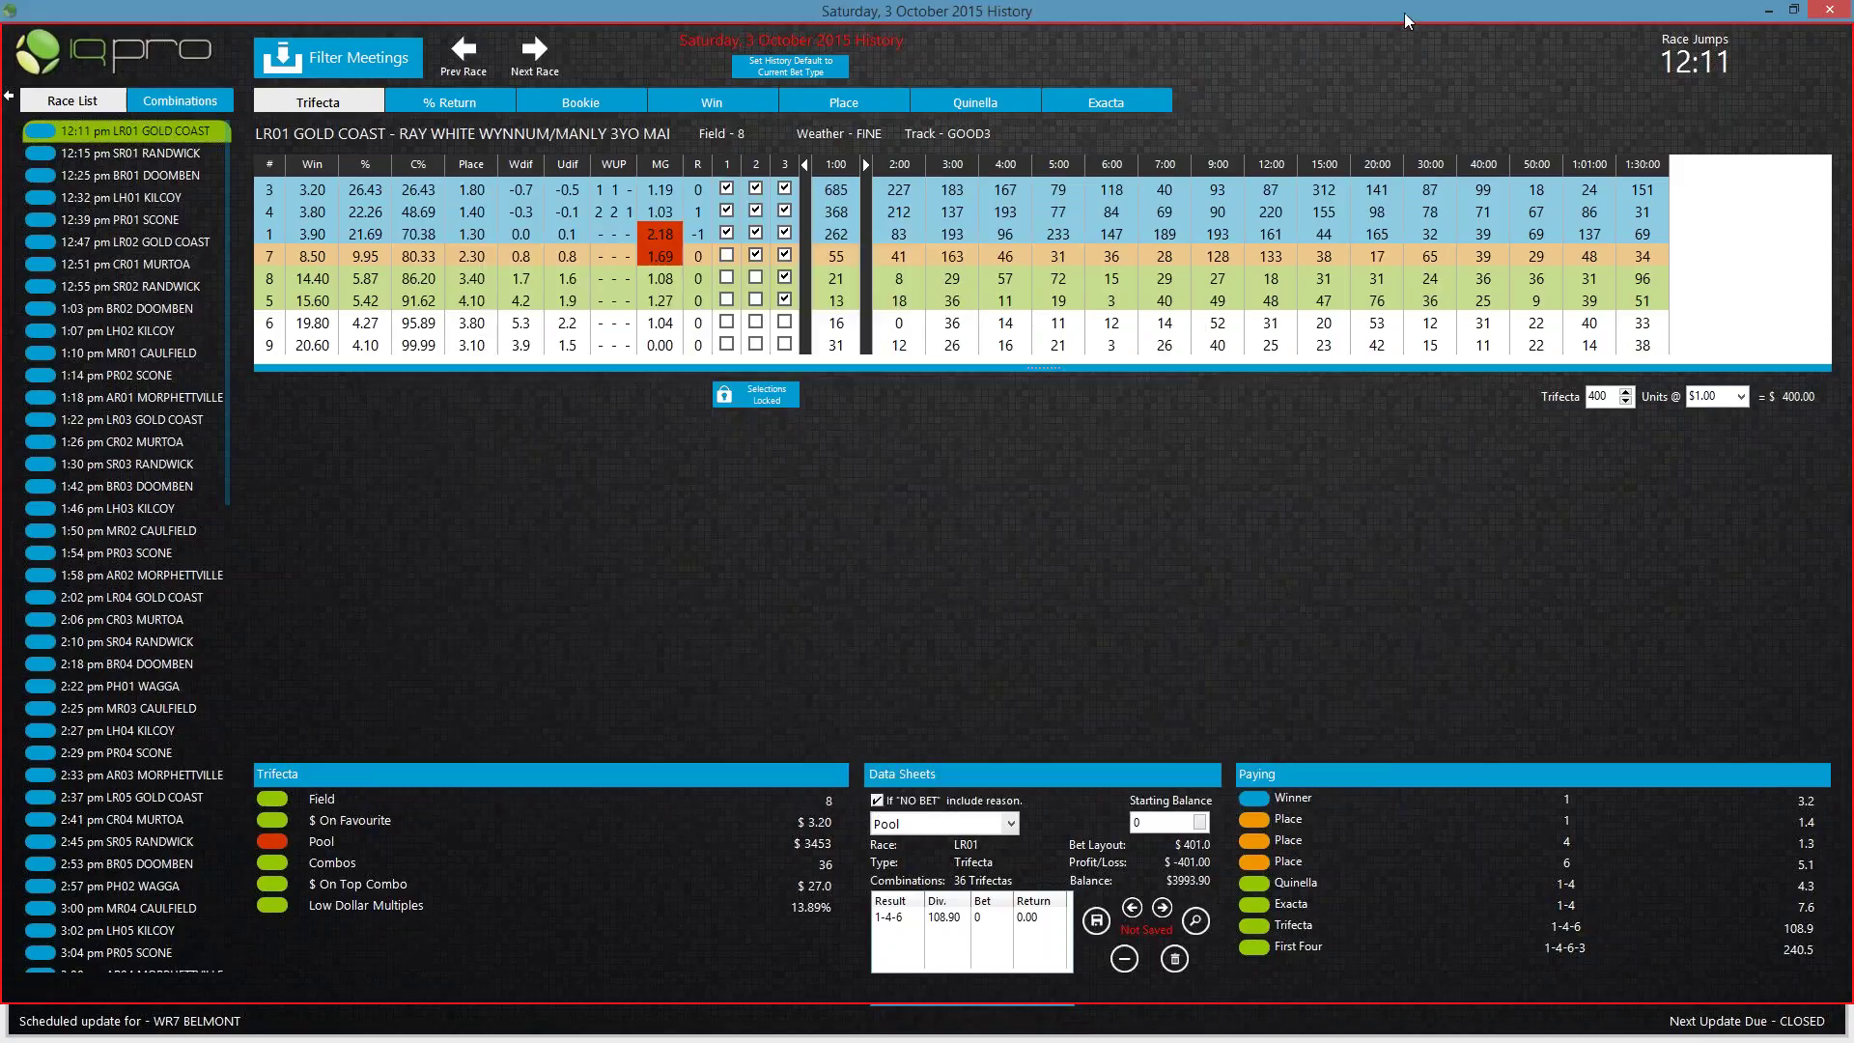
Step: Close the 3 October history window and load the 5 October 2015 history in a maximized window
double_click(1406, 20)
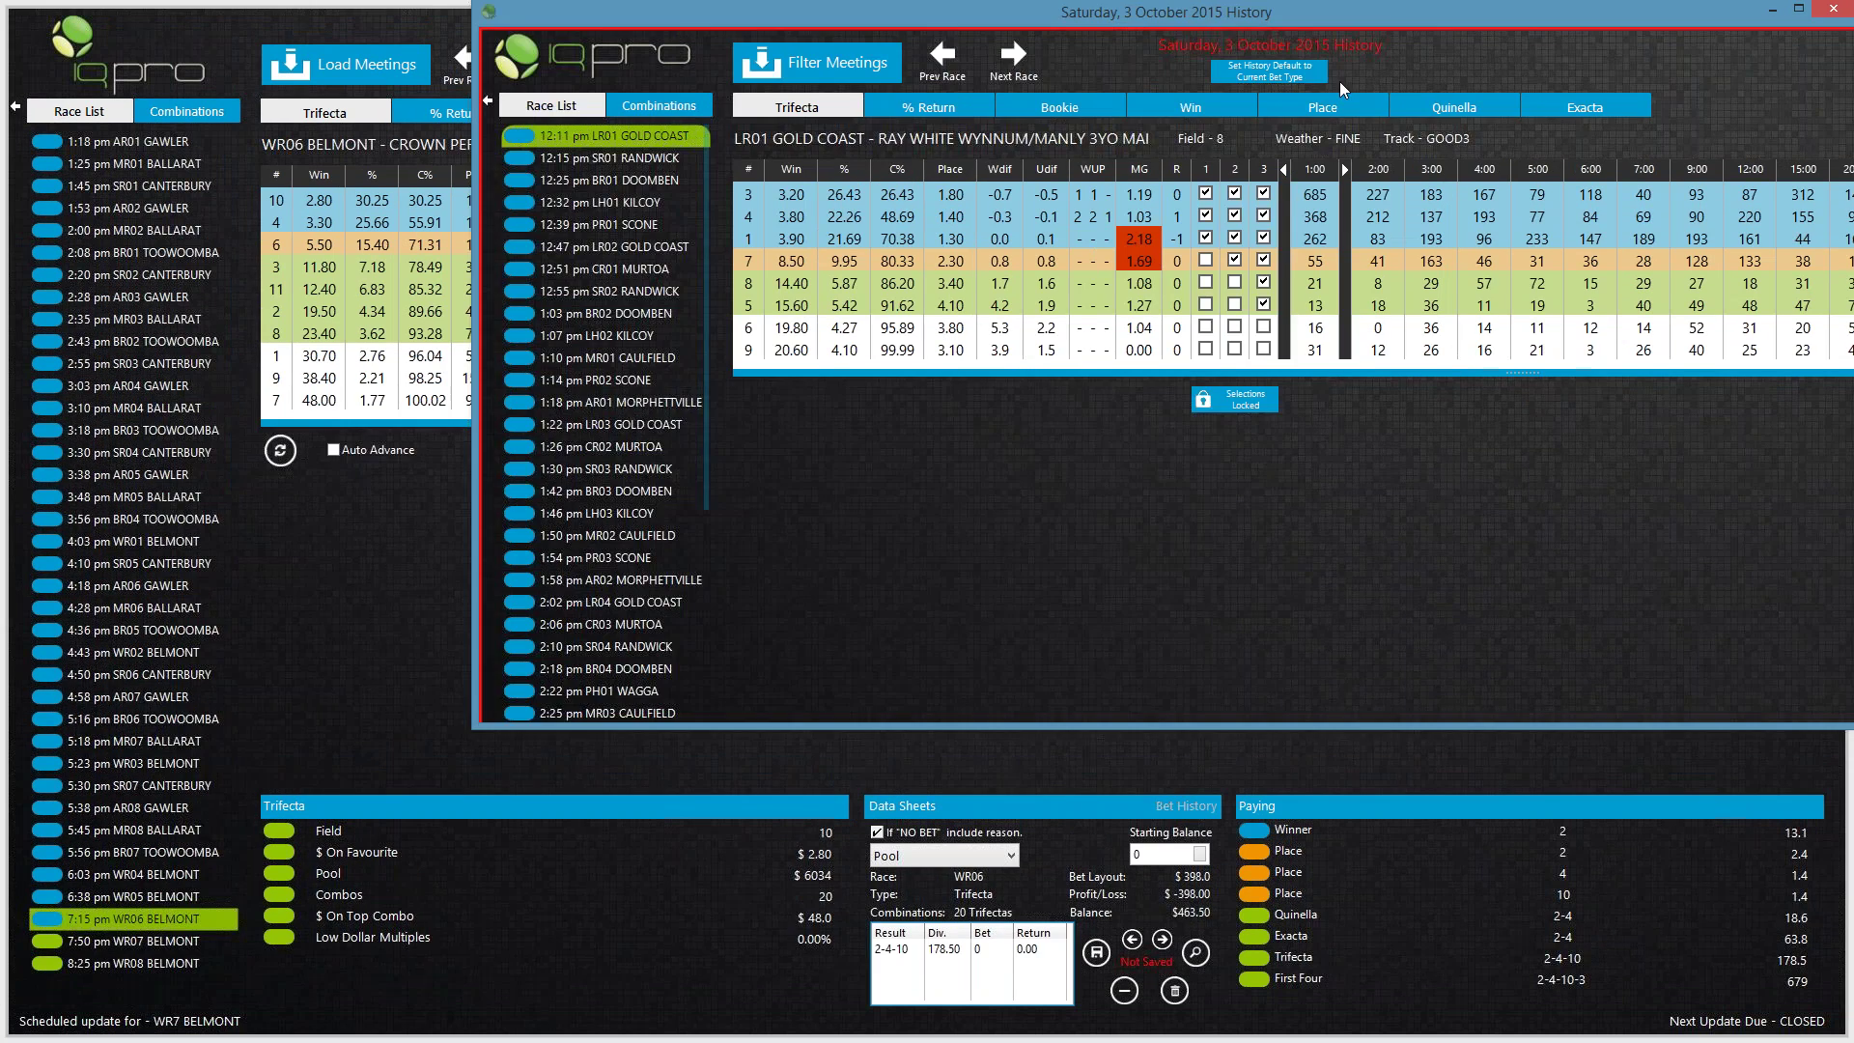
left_click_drag(1398, 18, 722, 440)
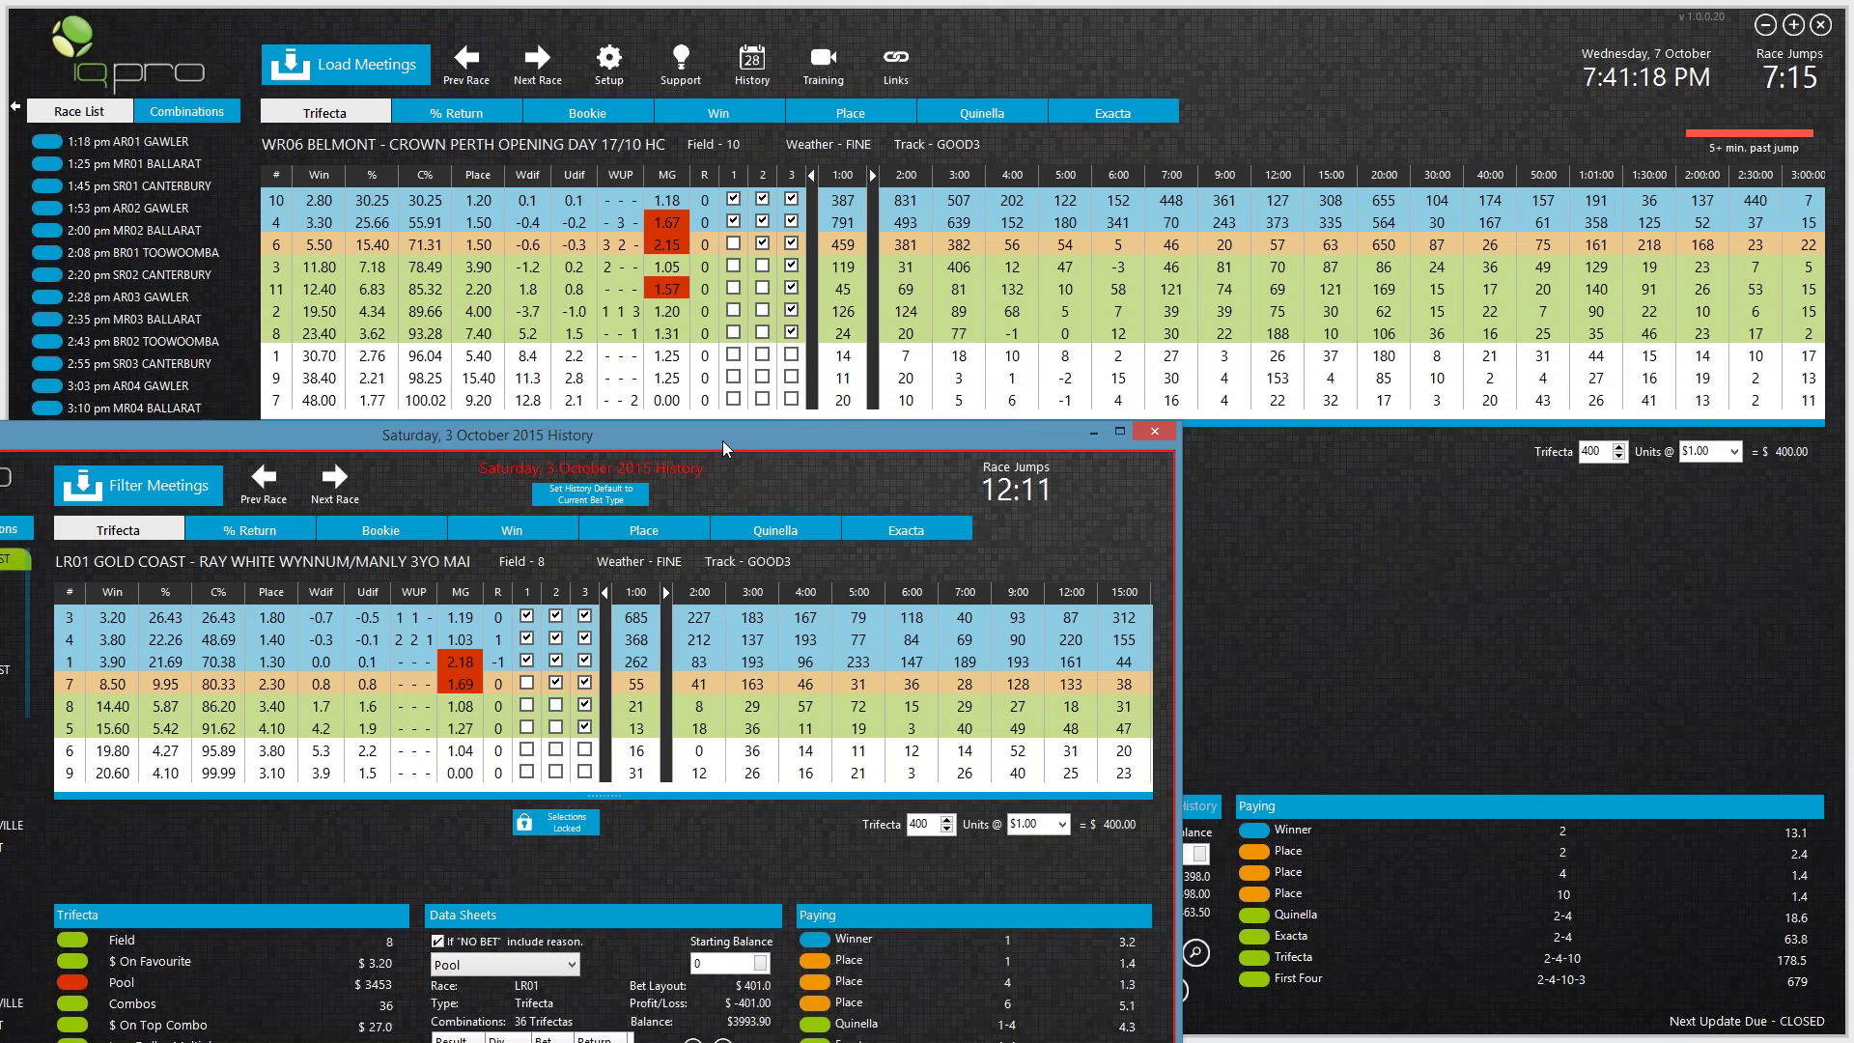
left_click(1154, 430)
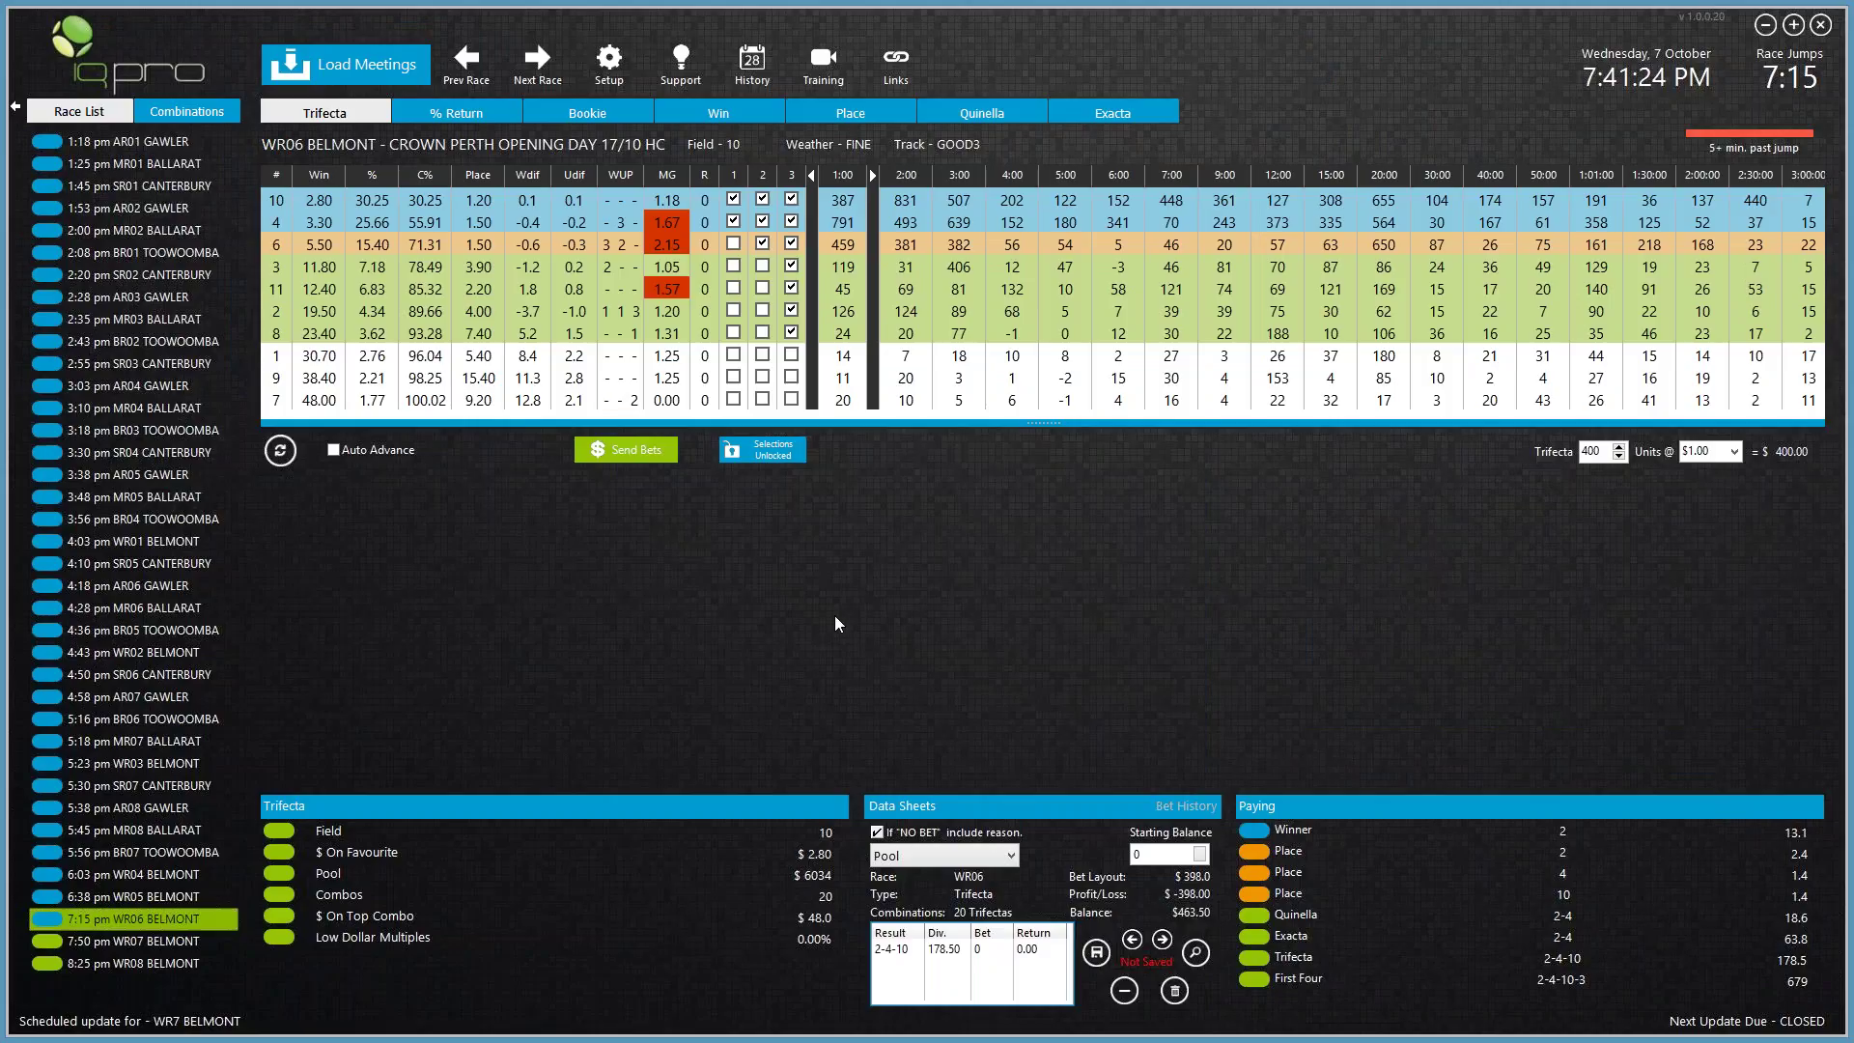
left_click(761, 67)
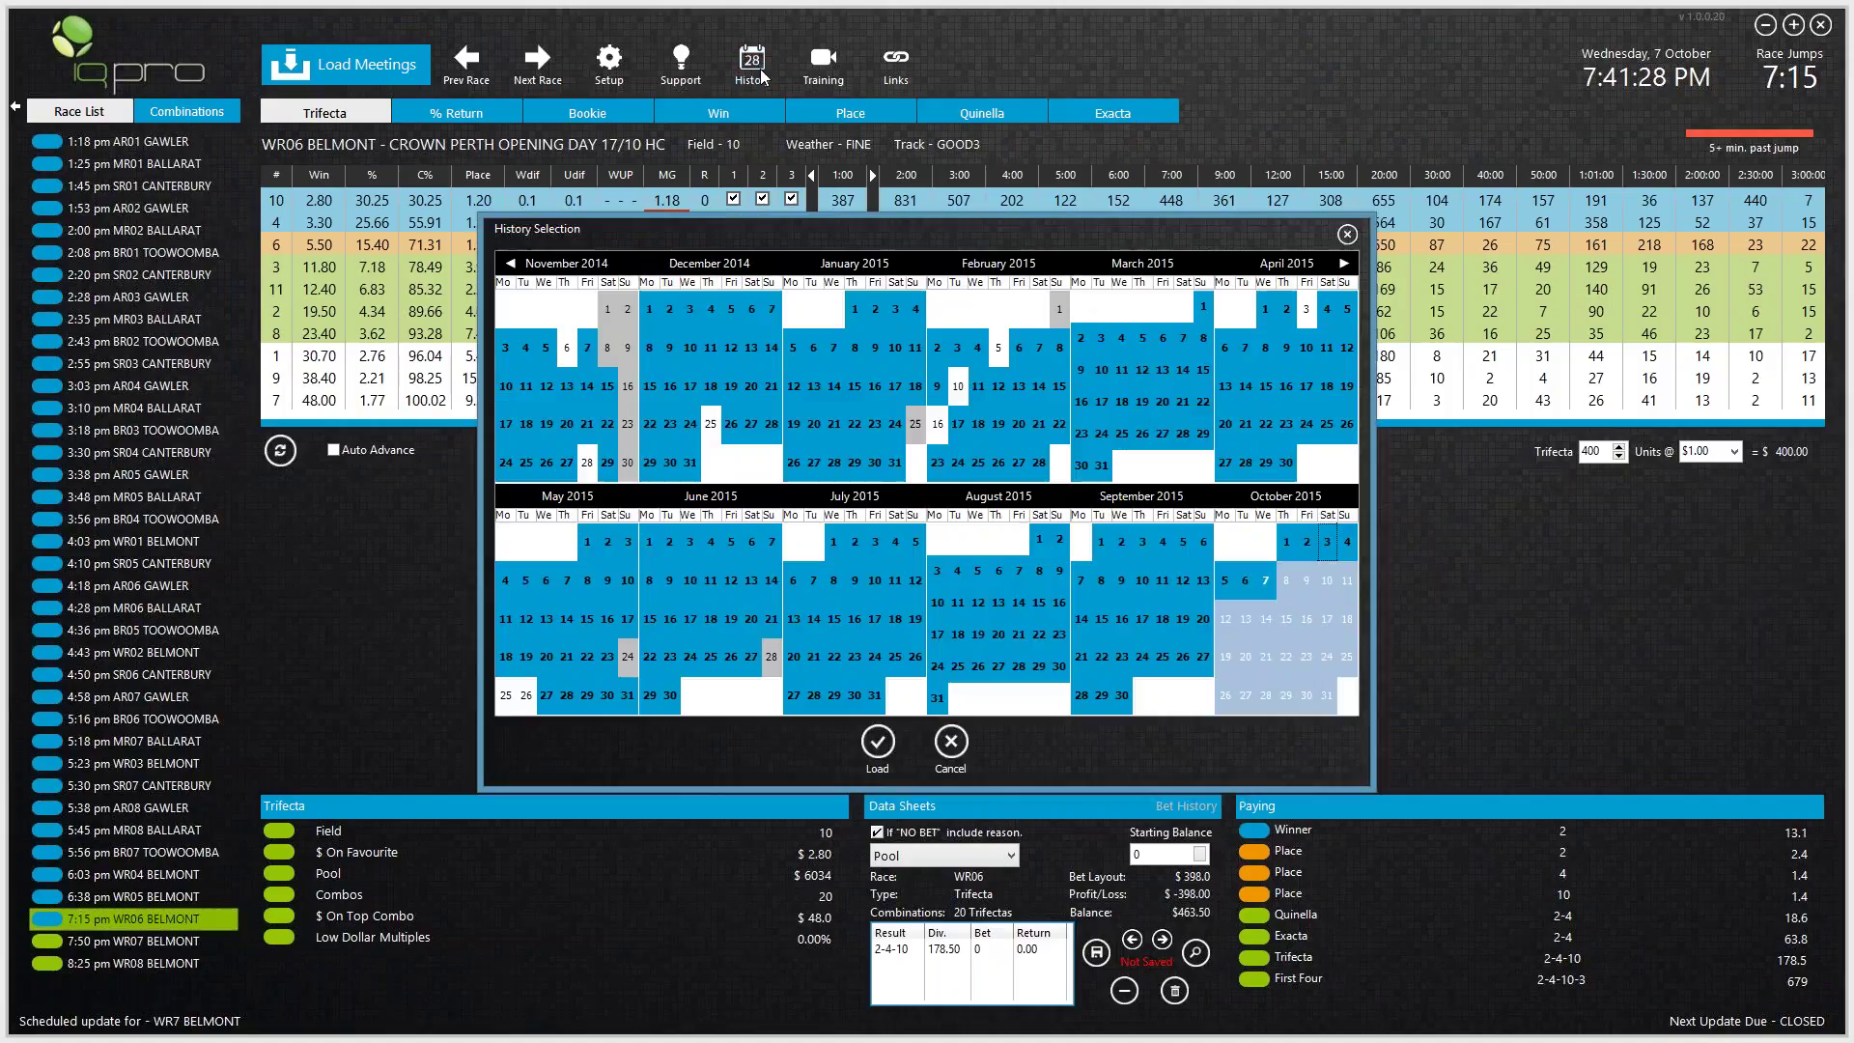
double_click(1227, 580)
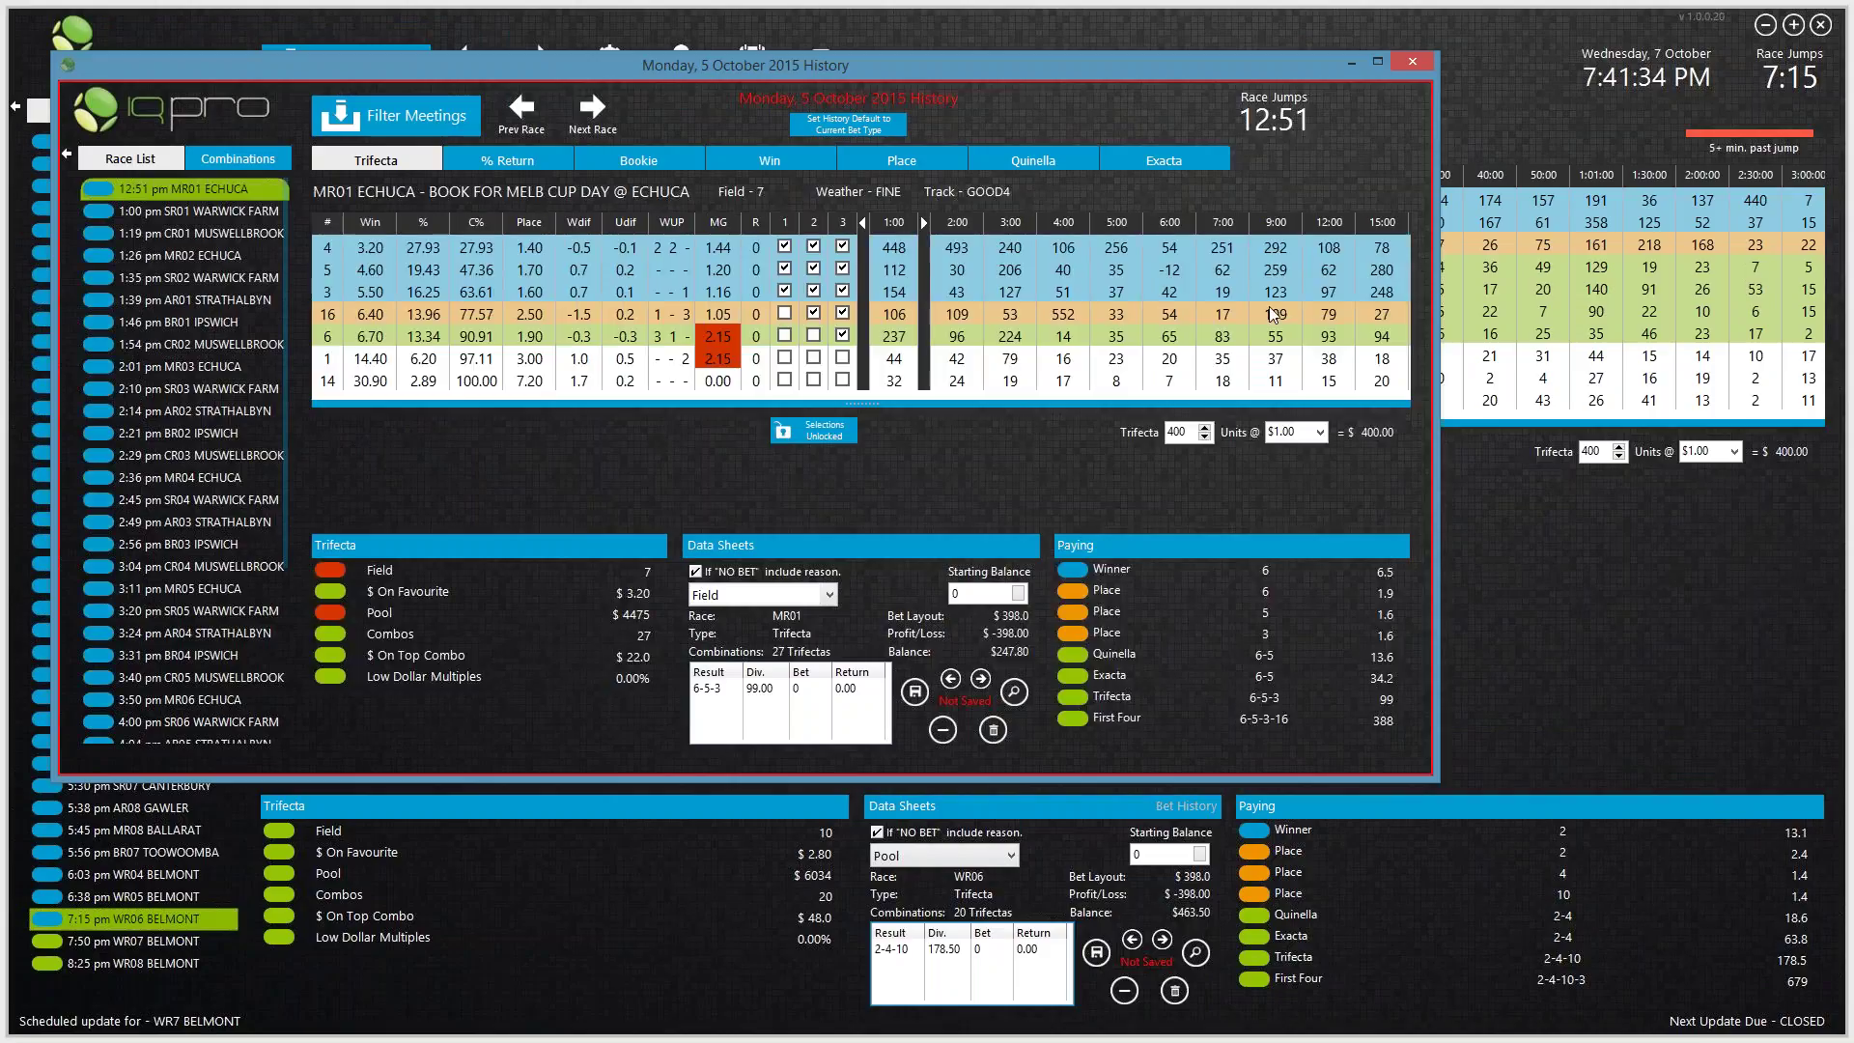
left_click(1378, 61)
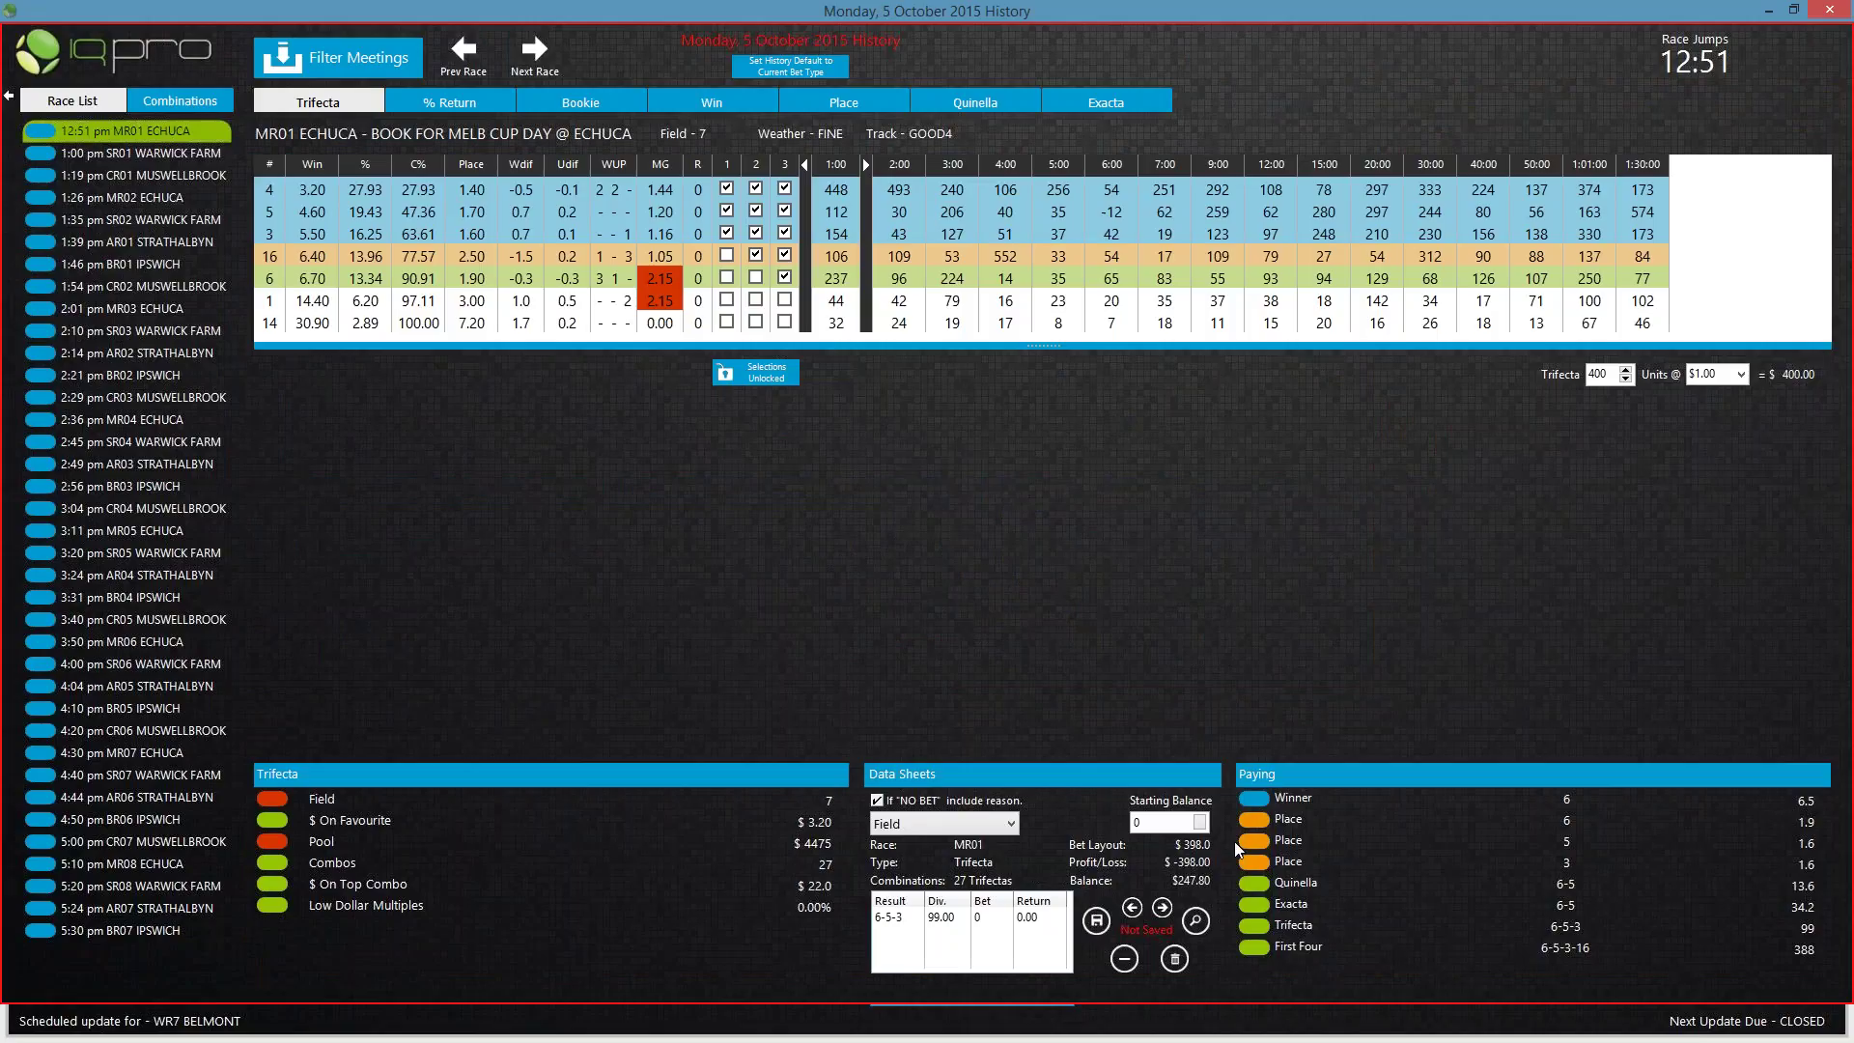
Step: Review the 5 October datasheet from its first race to its last account balance and close it
left_click(1196, 922)
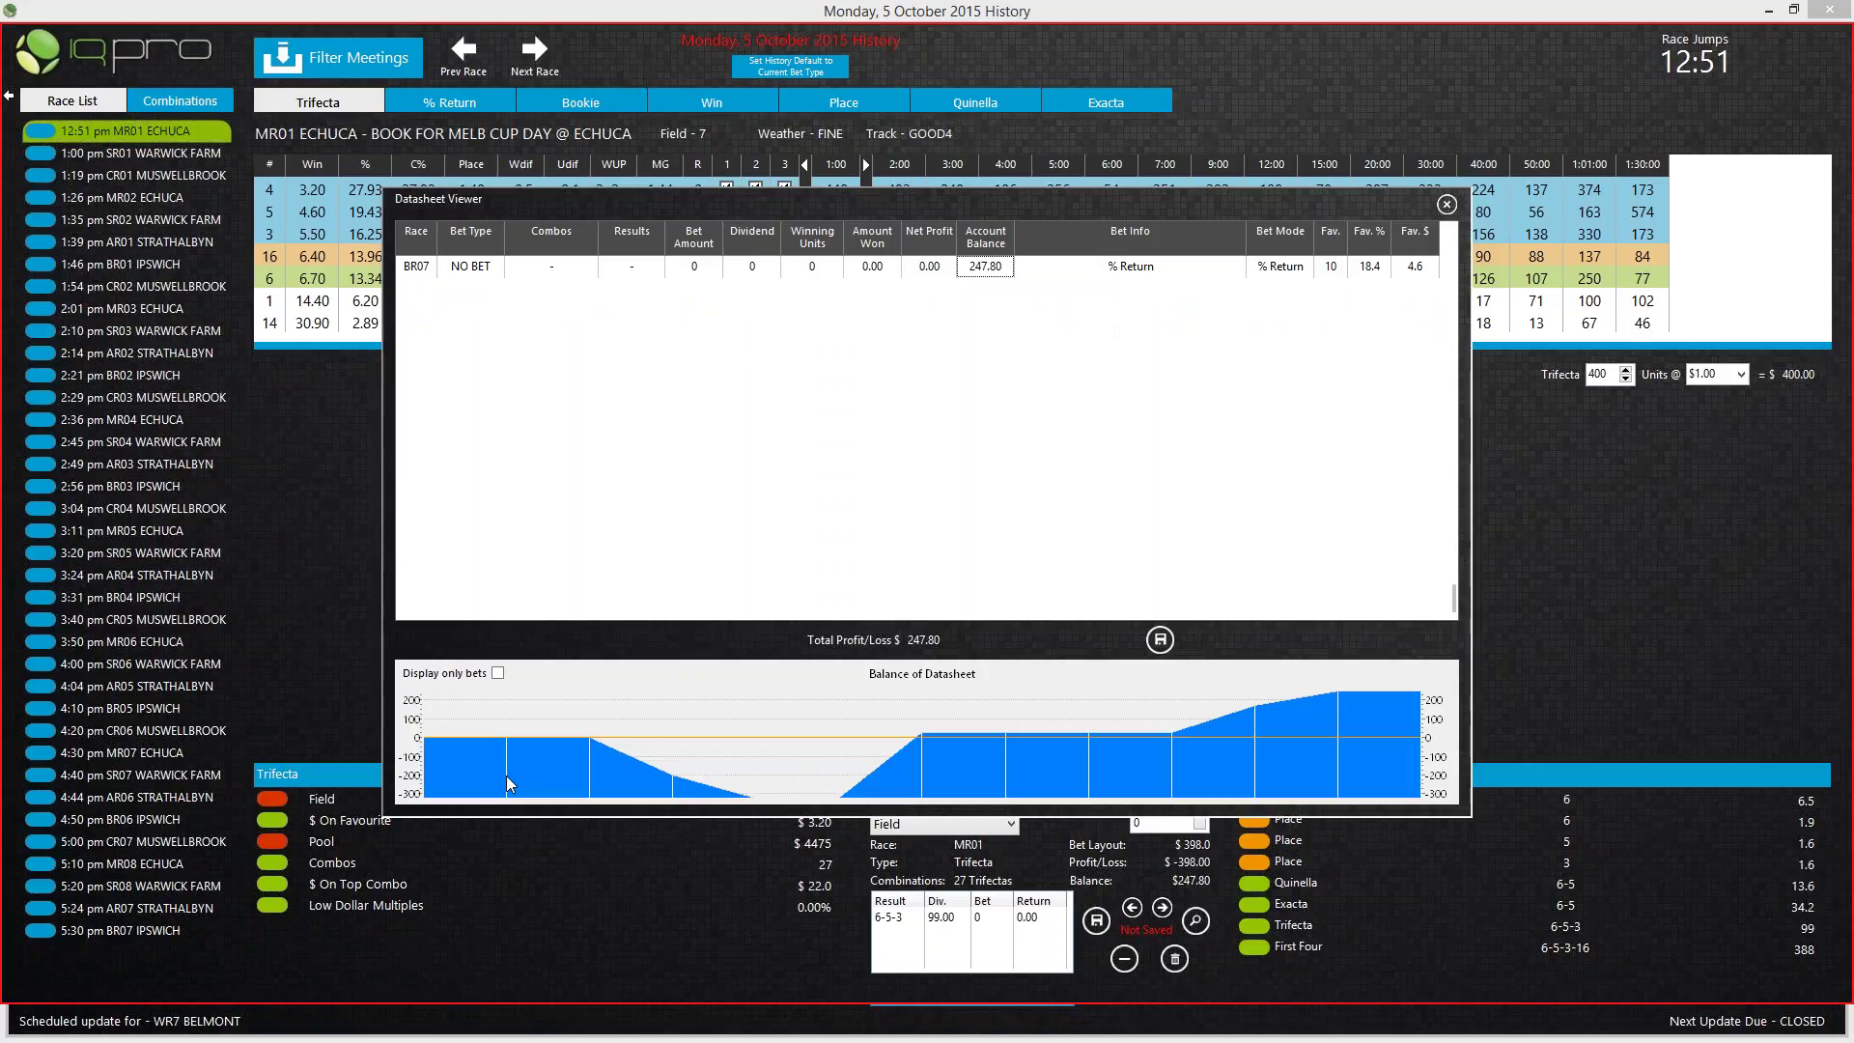
scroll(619, 527, "up", 4)
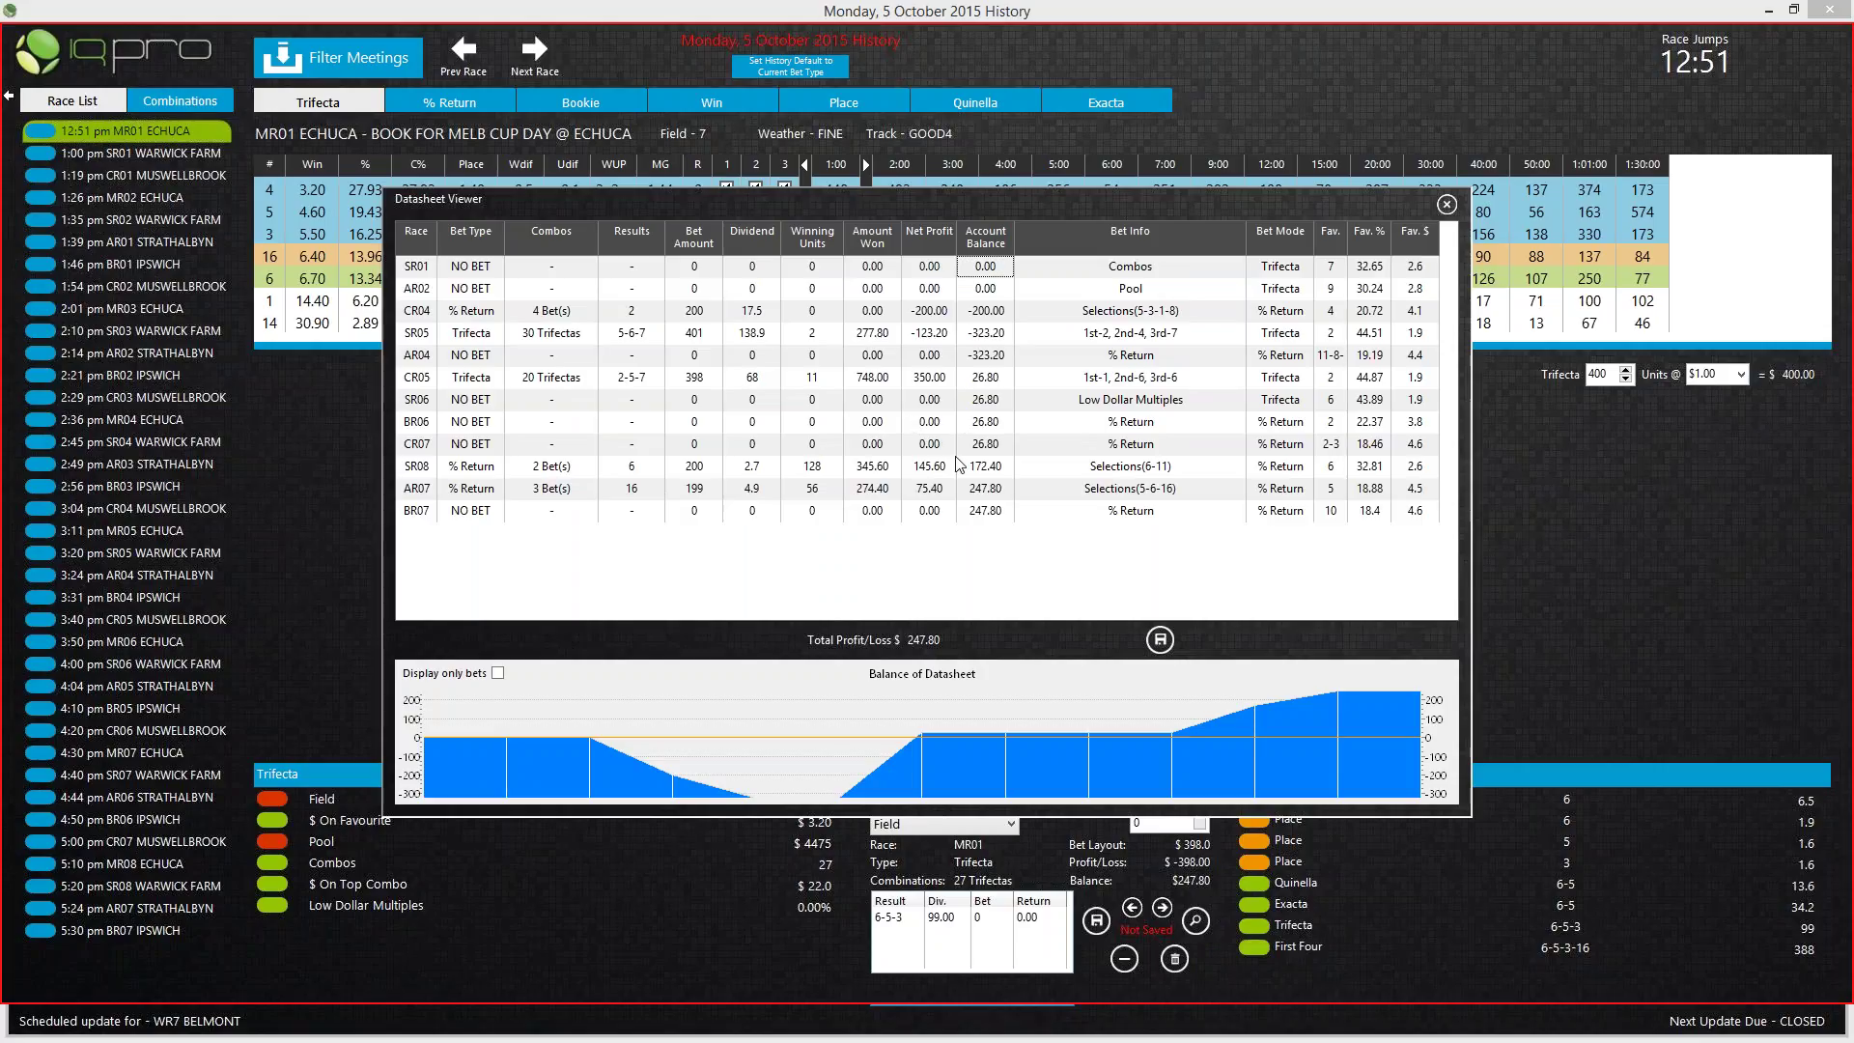
left_click(995, 512)
left_click(1446, 205)
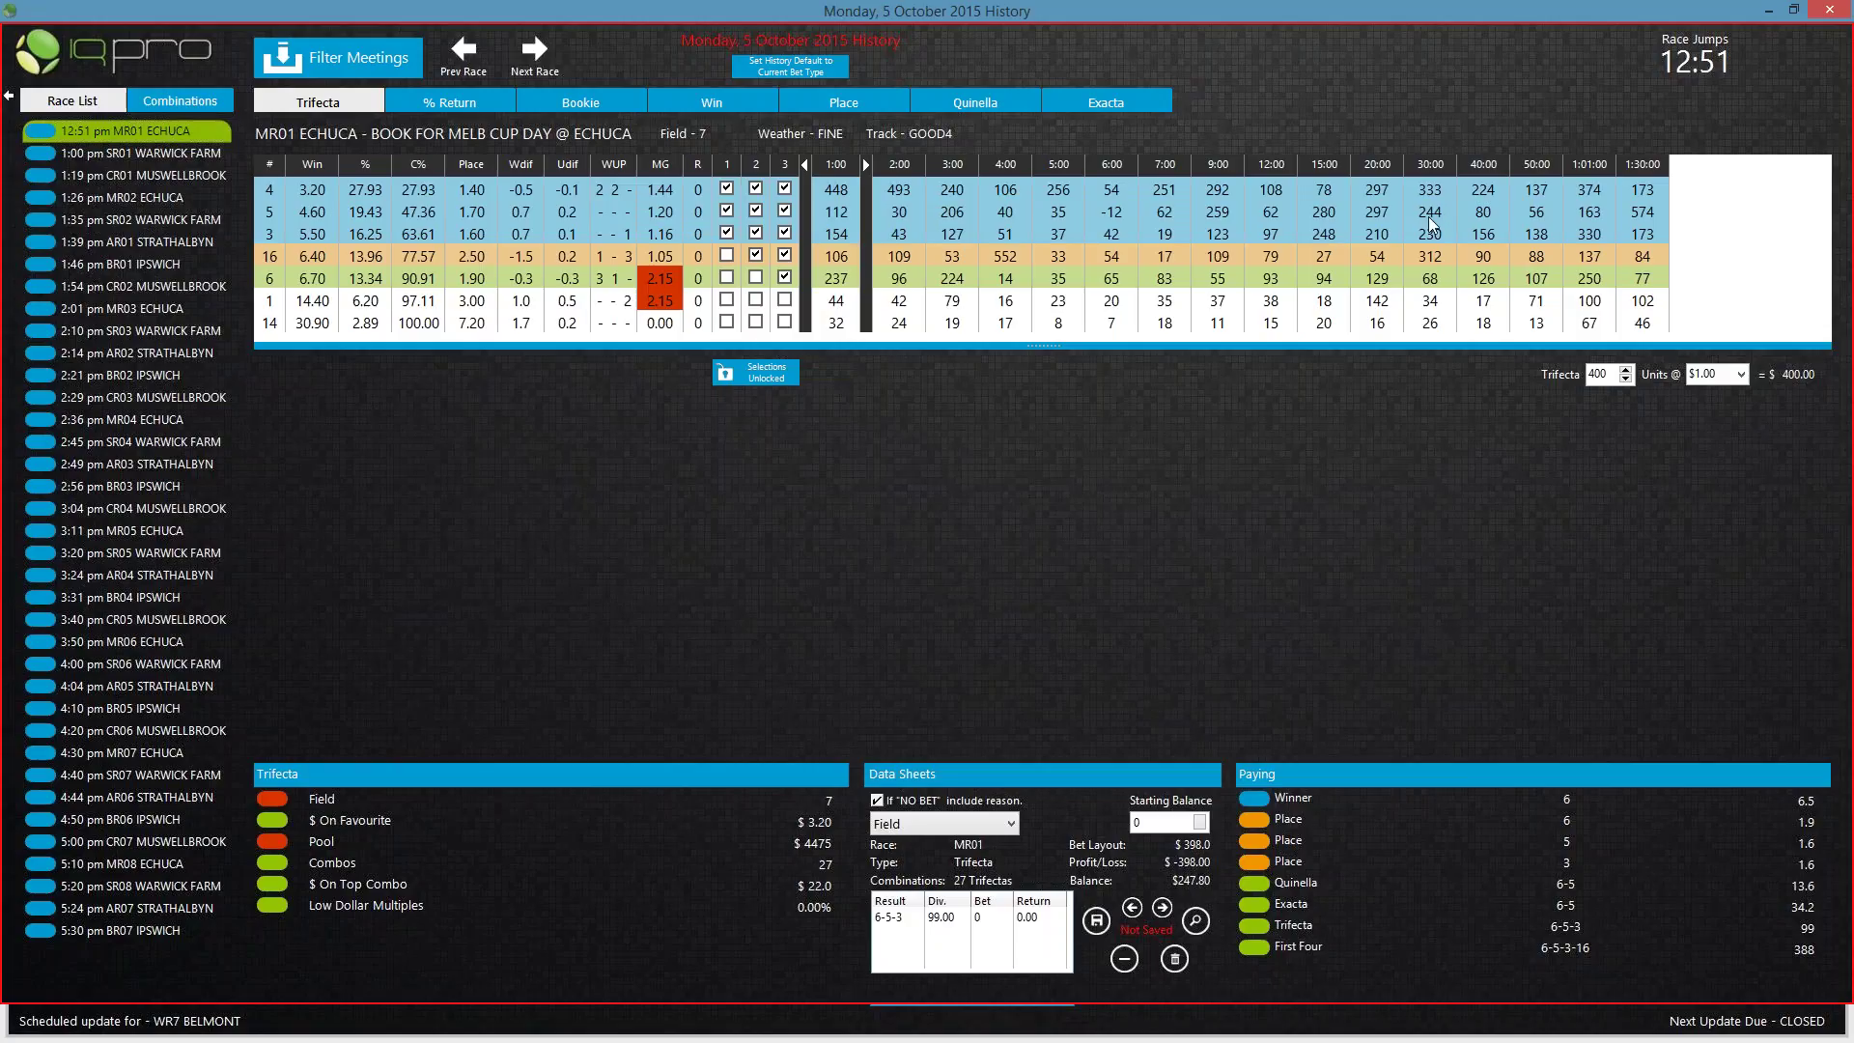
Step: Close the 5 October history window and load the history for 6 October 2015
double_click(1400, 20)
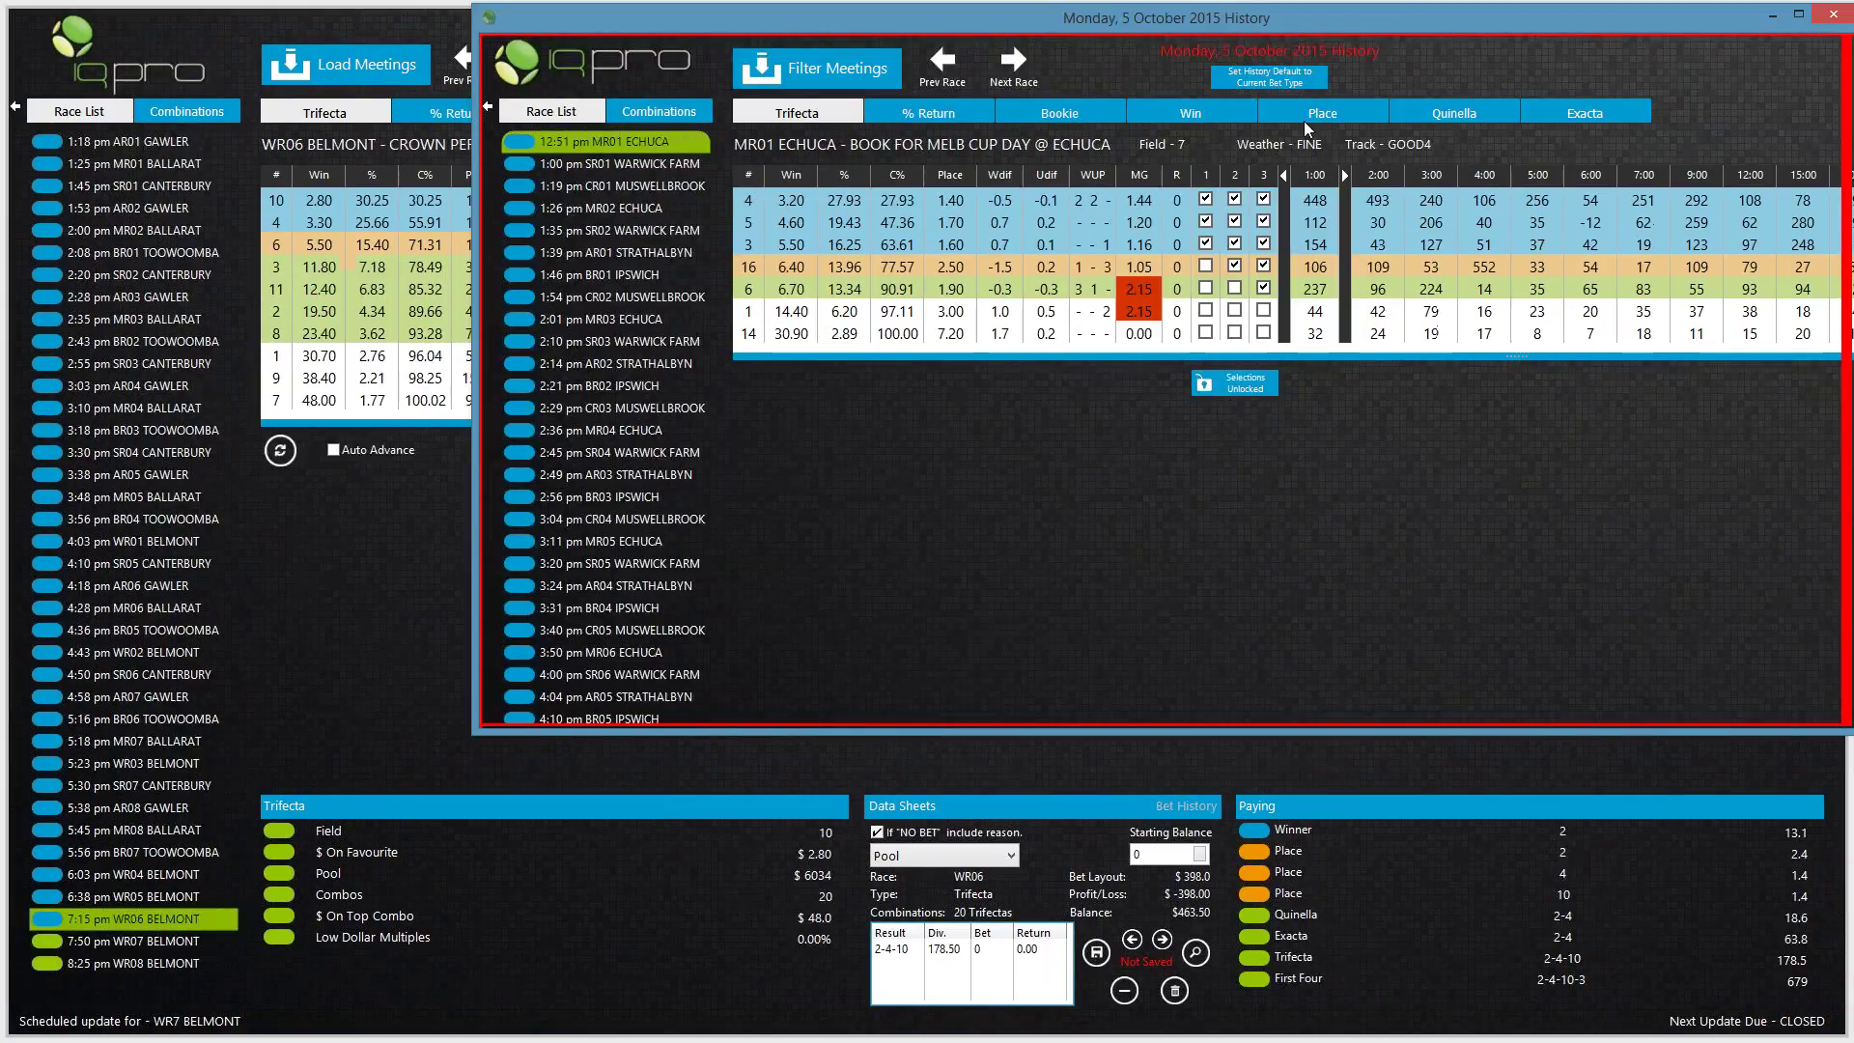
left_click_drag(975, 247, 844, 312)
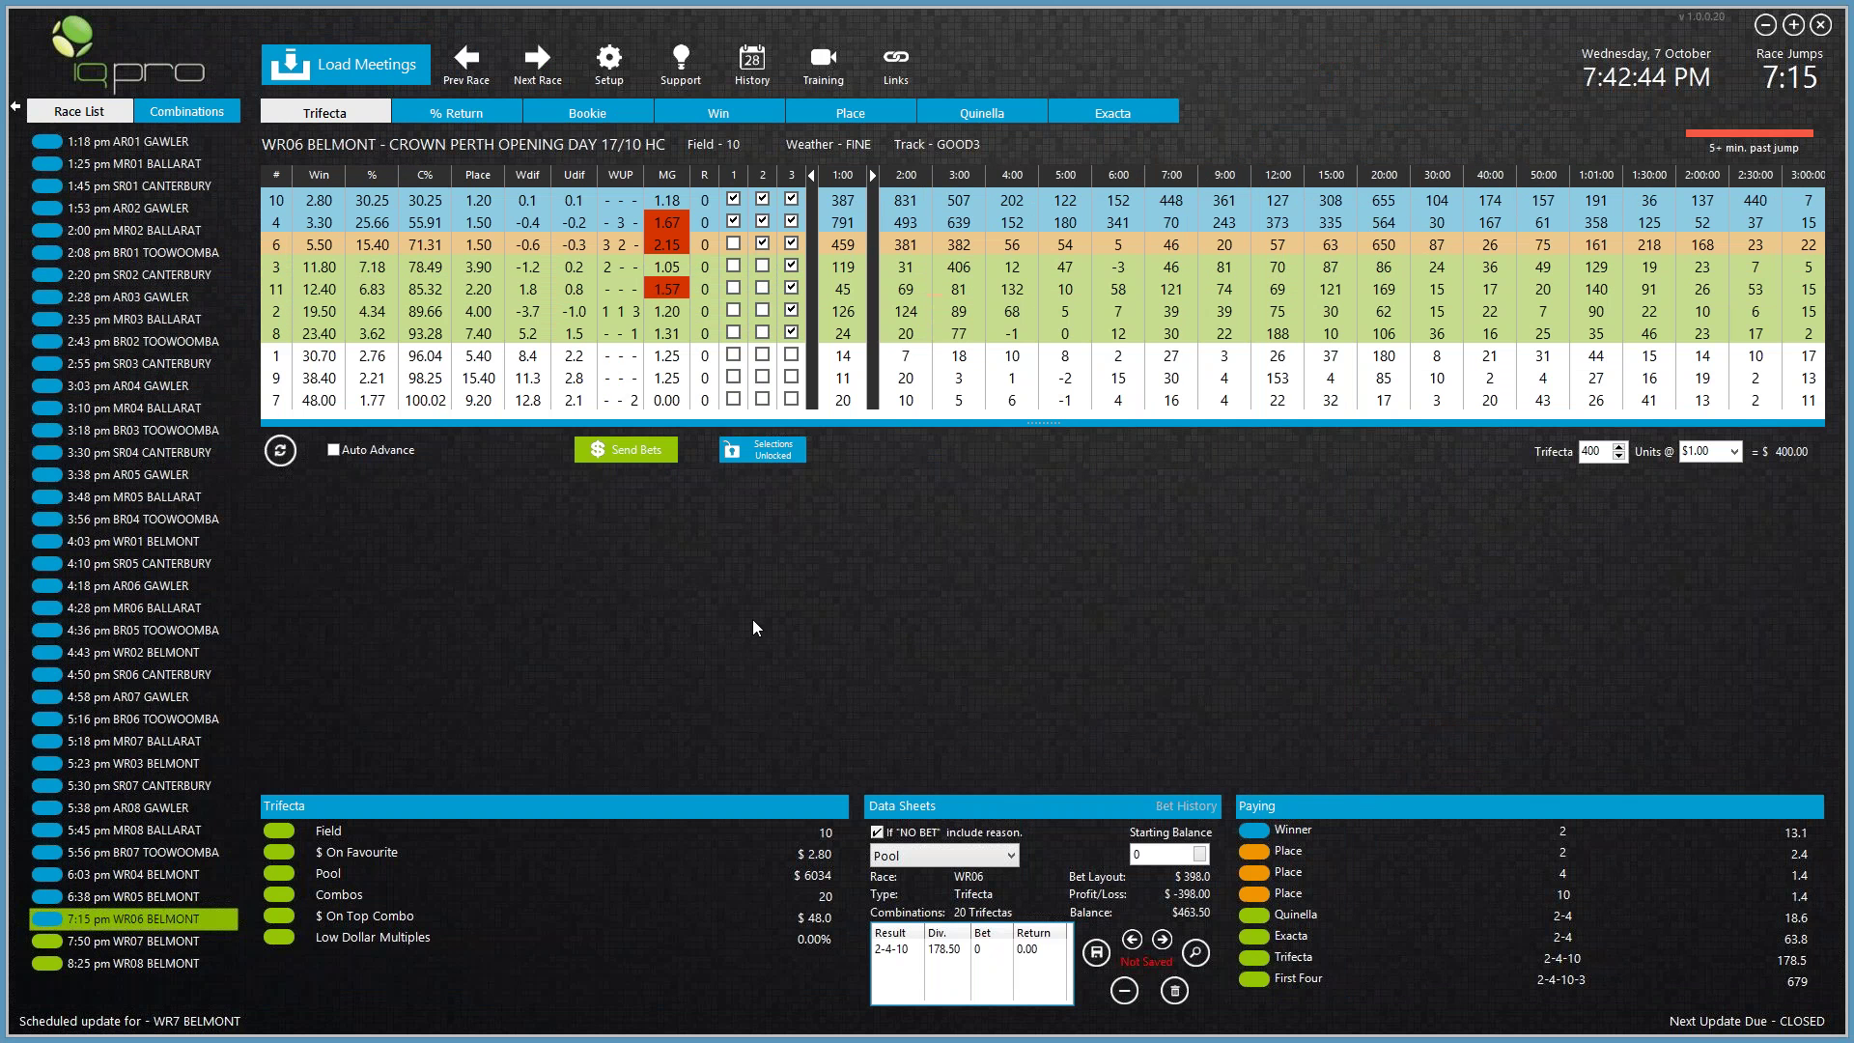
left_click(753, 60)
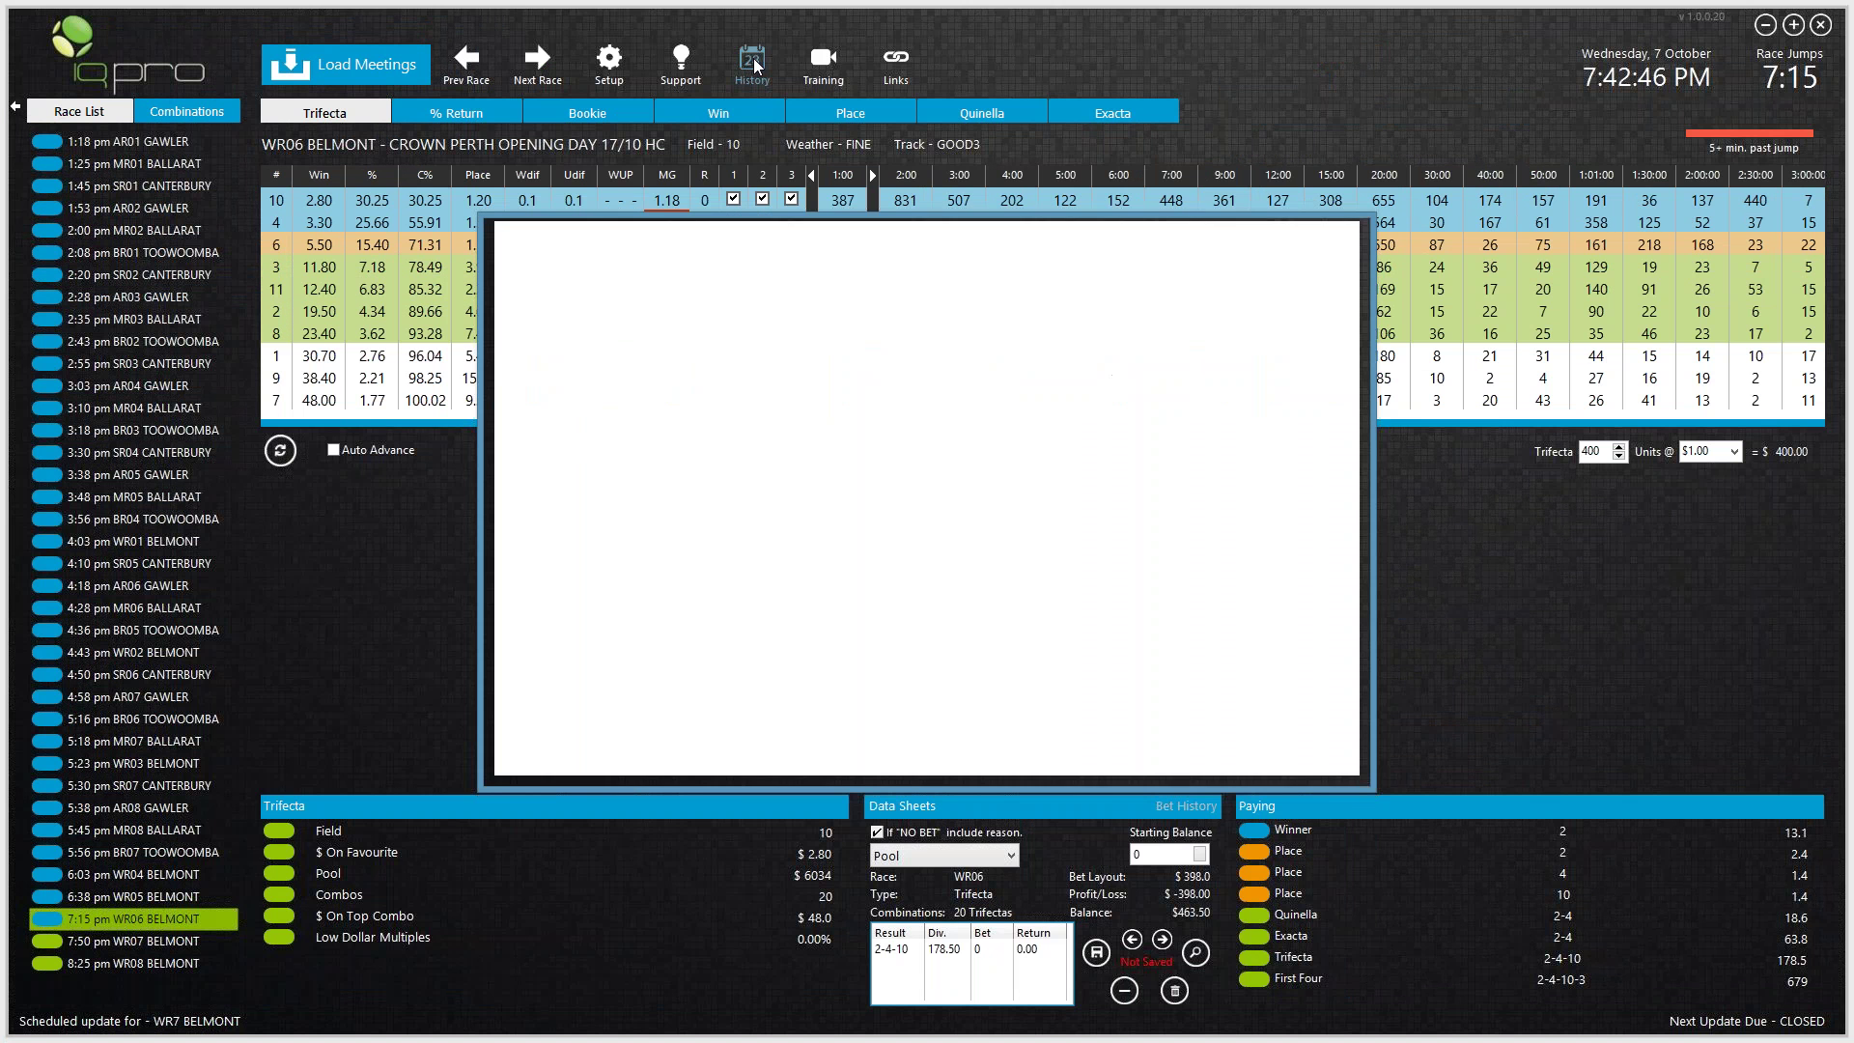
left_click(1247, 578)
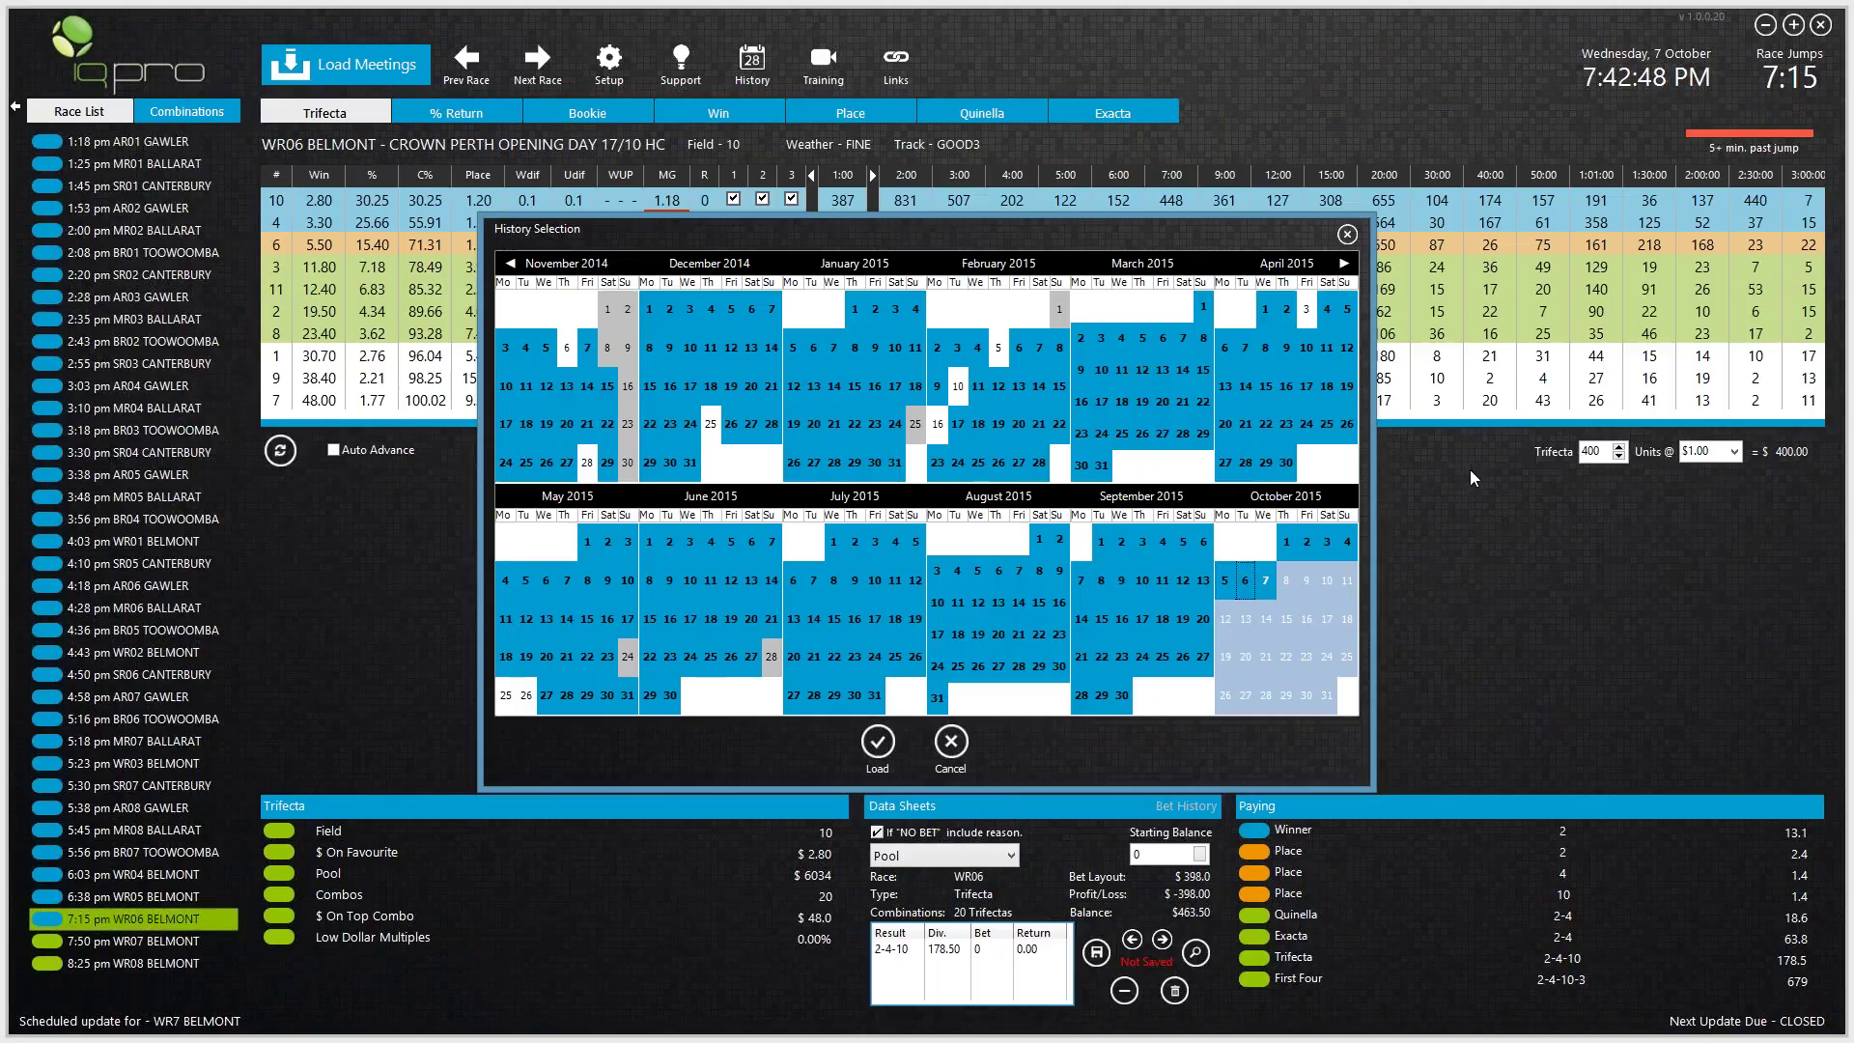
key("Return")
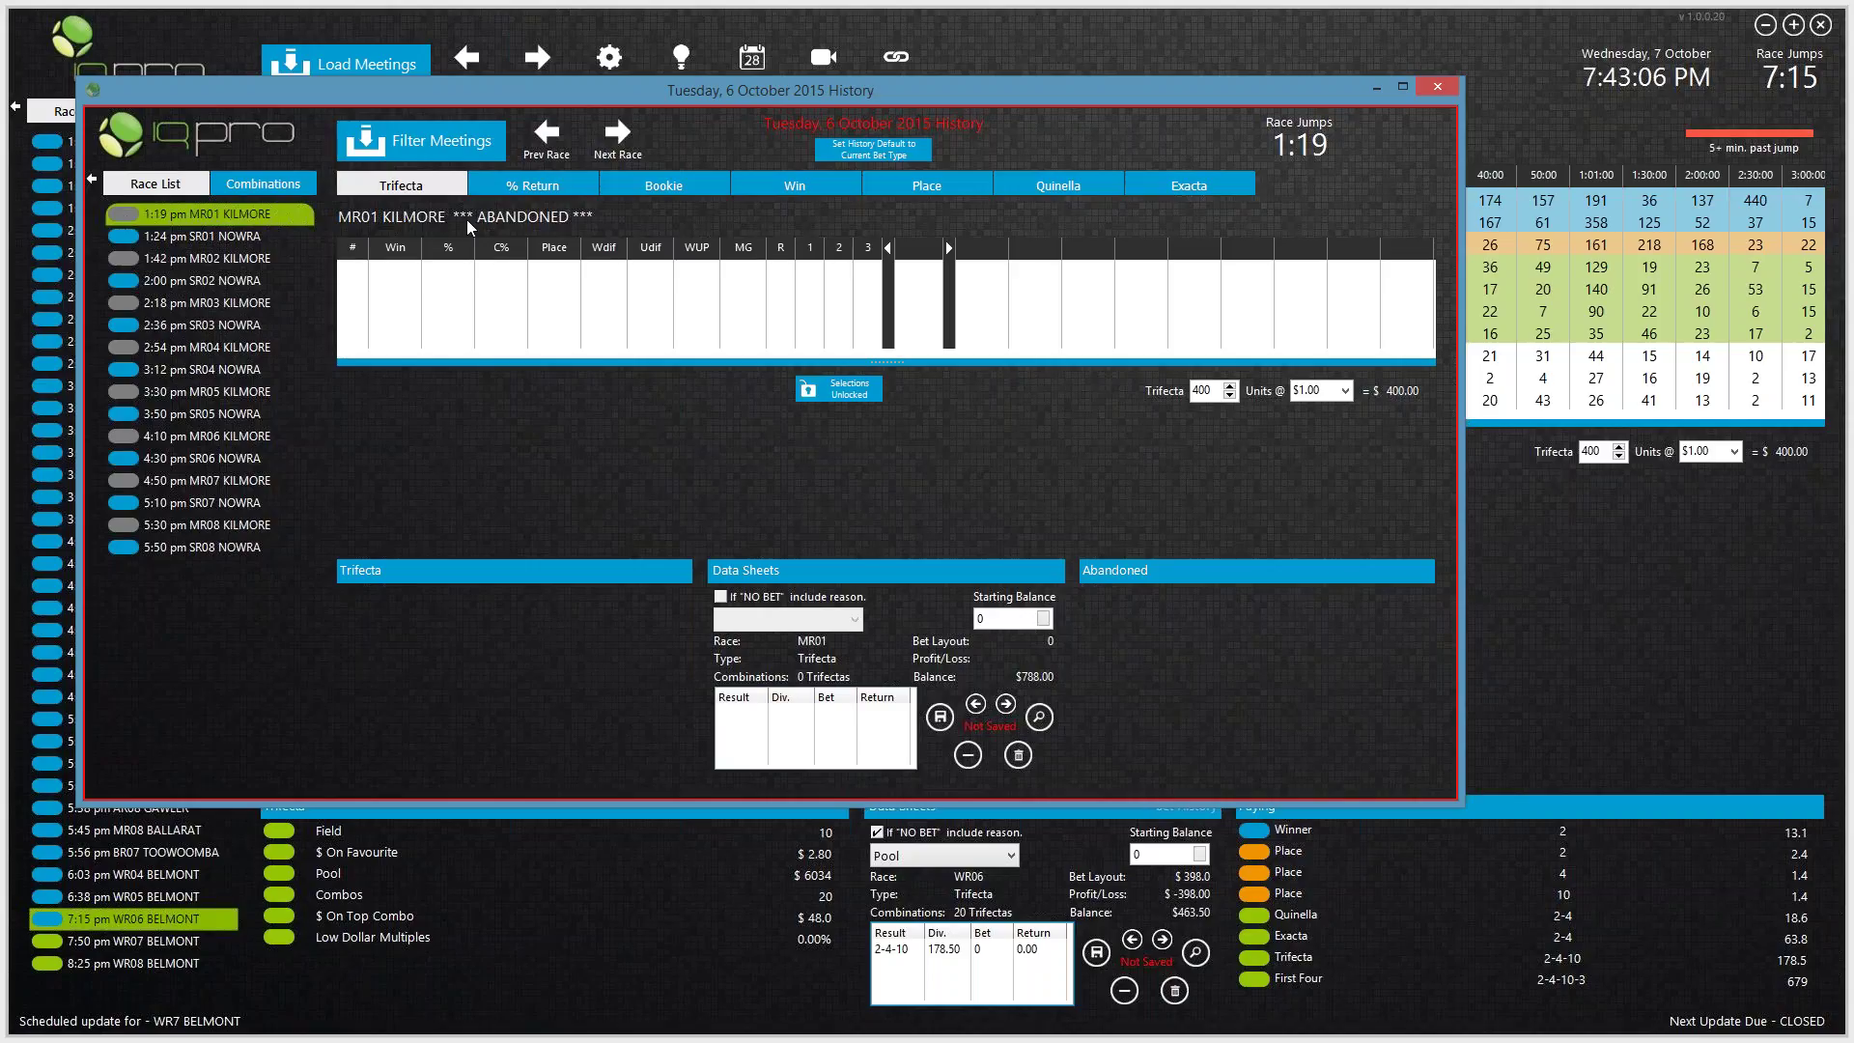
Step: Open the 1:24 pm SR01 Nowra race, review the 6 October datasheet and close it
left_click(229, 244)
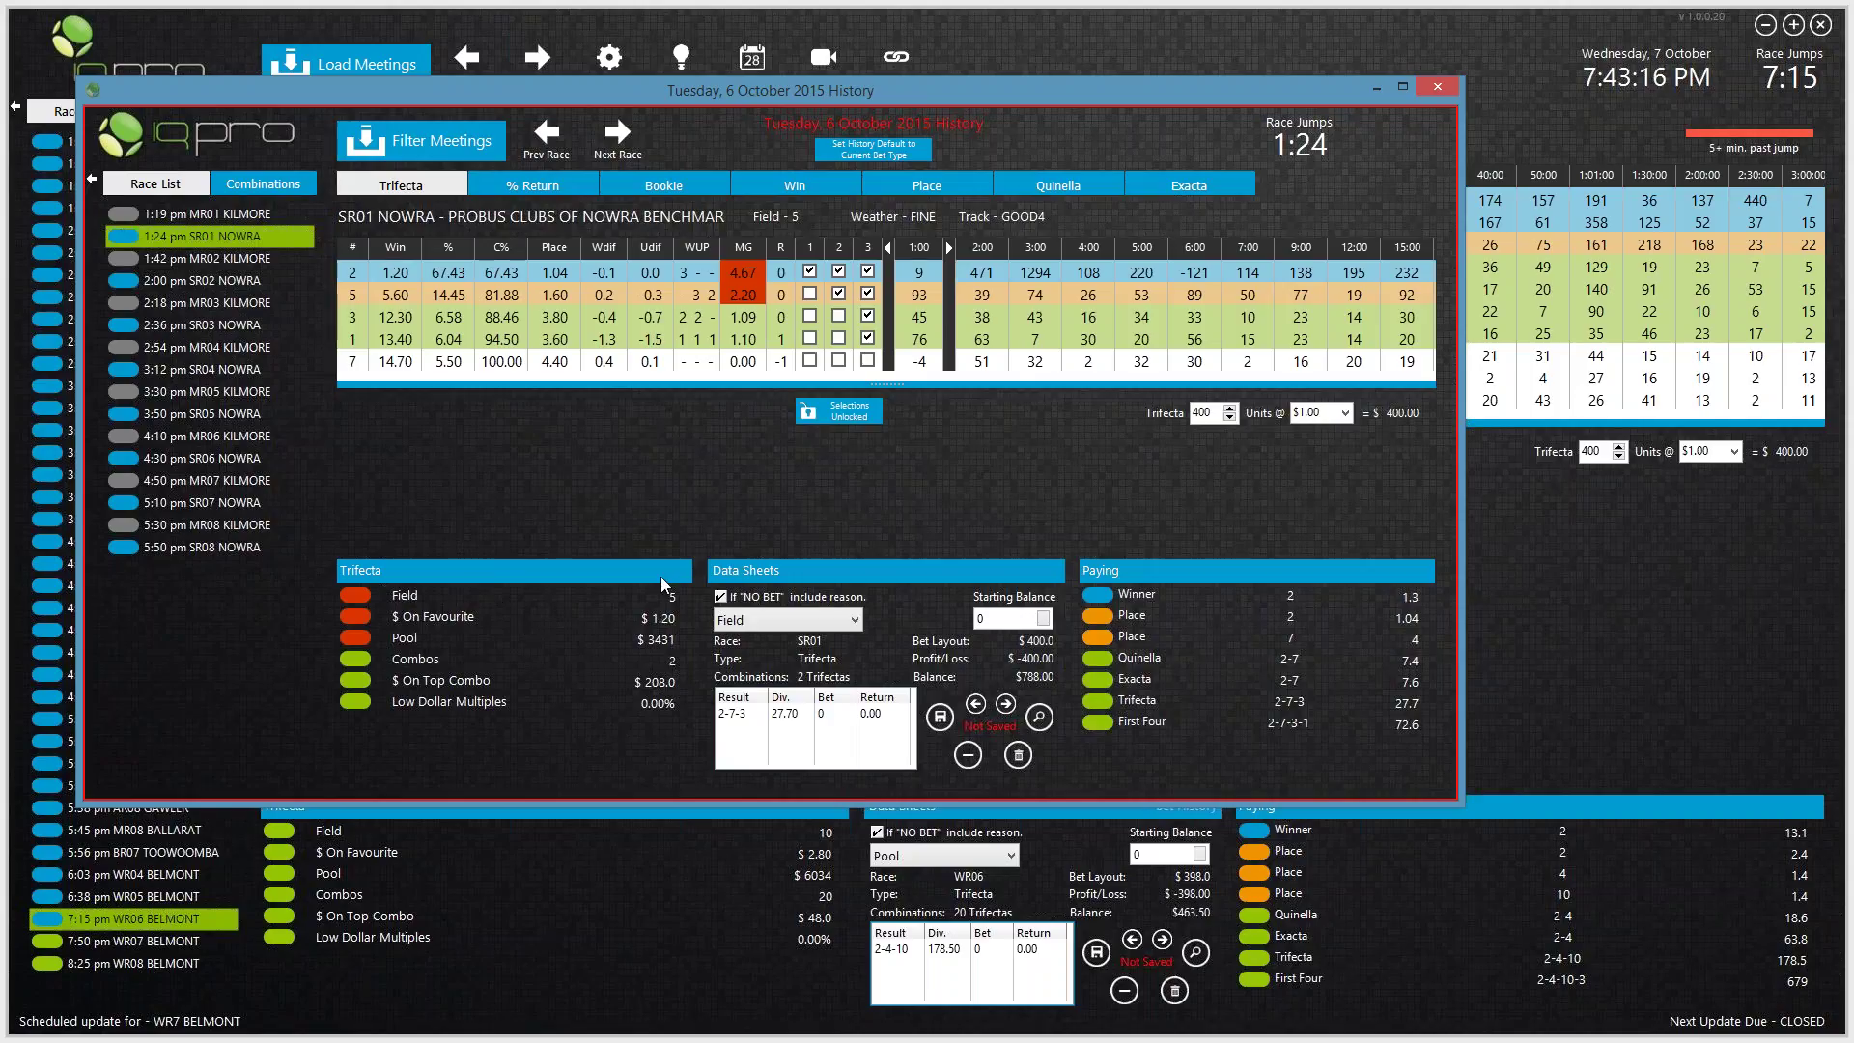
left_click(1040, 717)
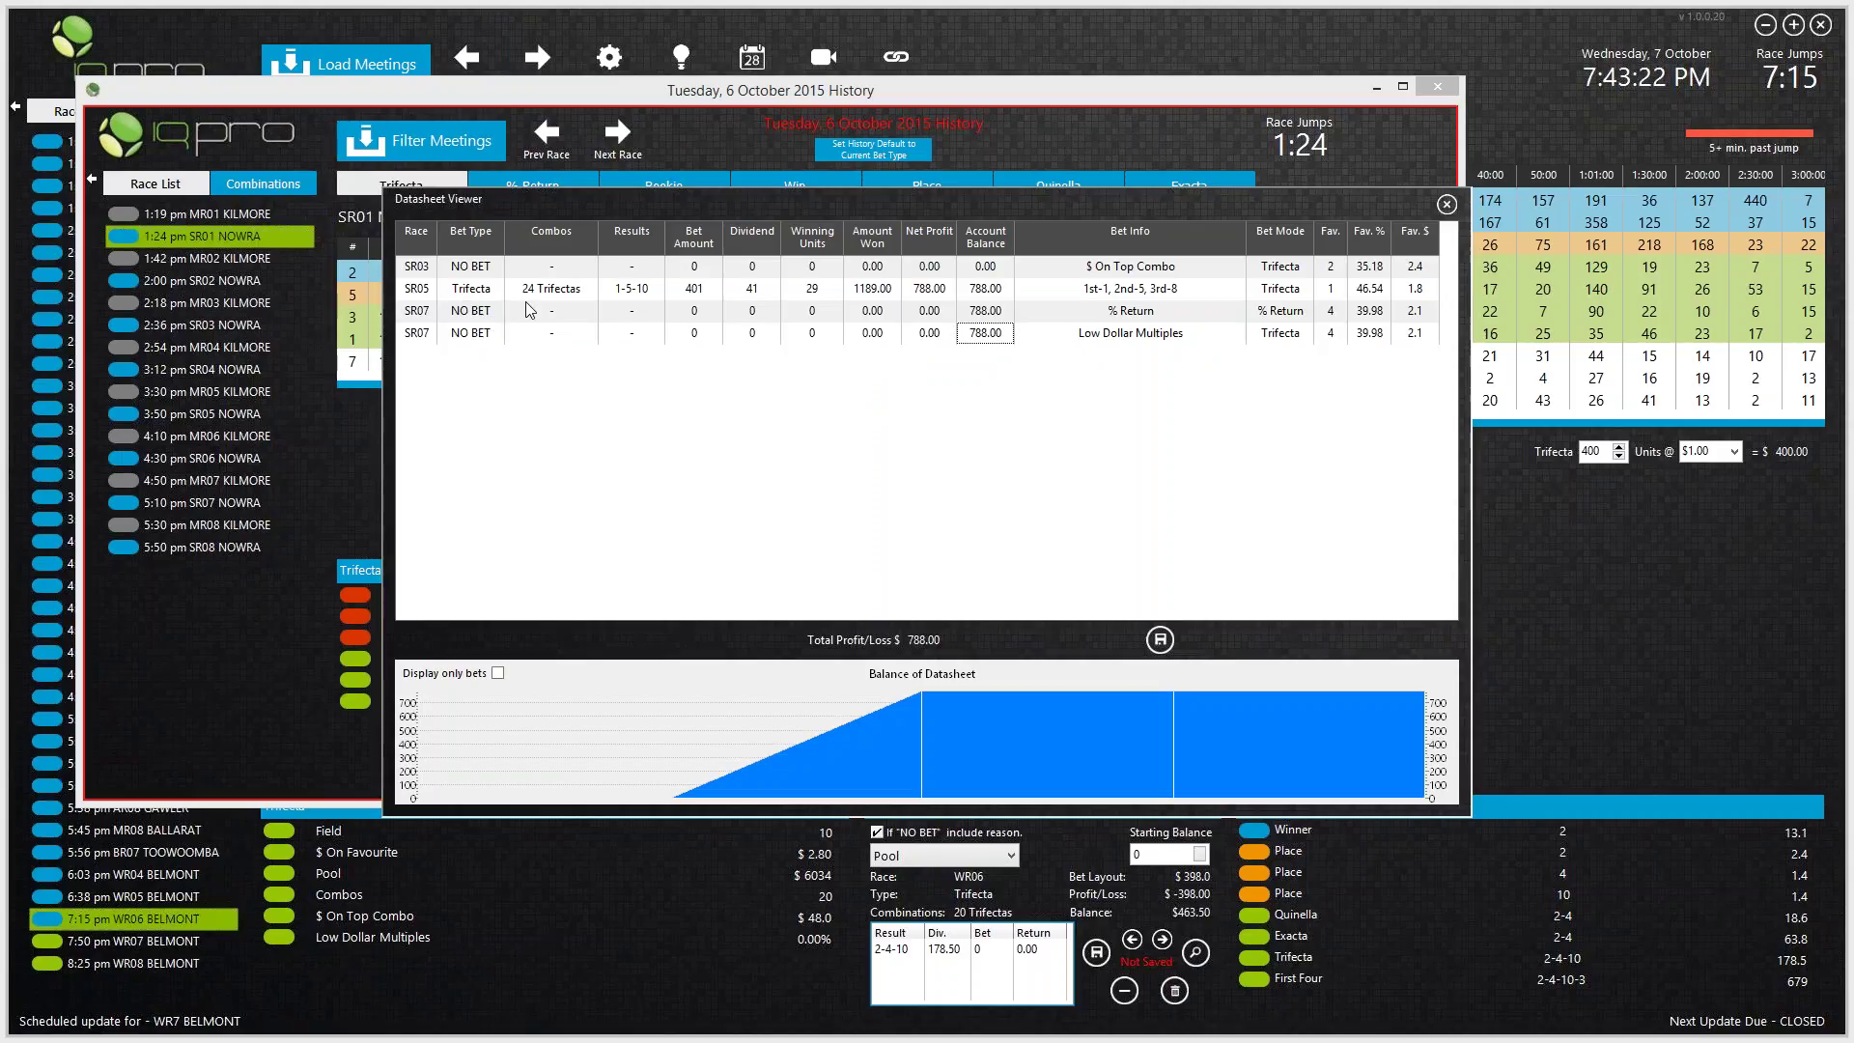
left_click(1446, 205)
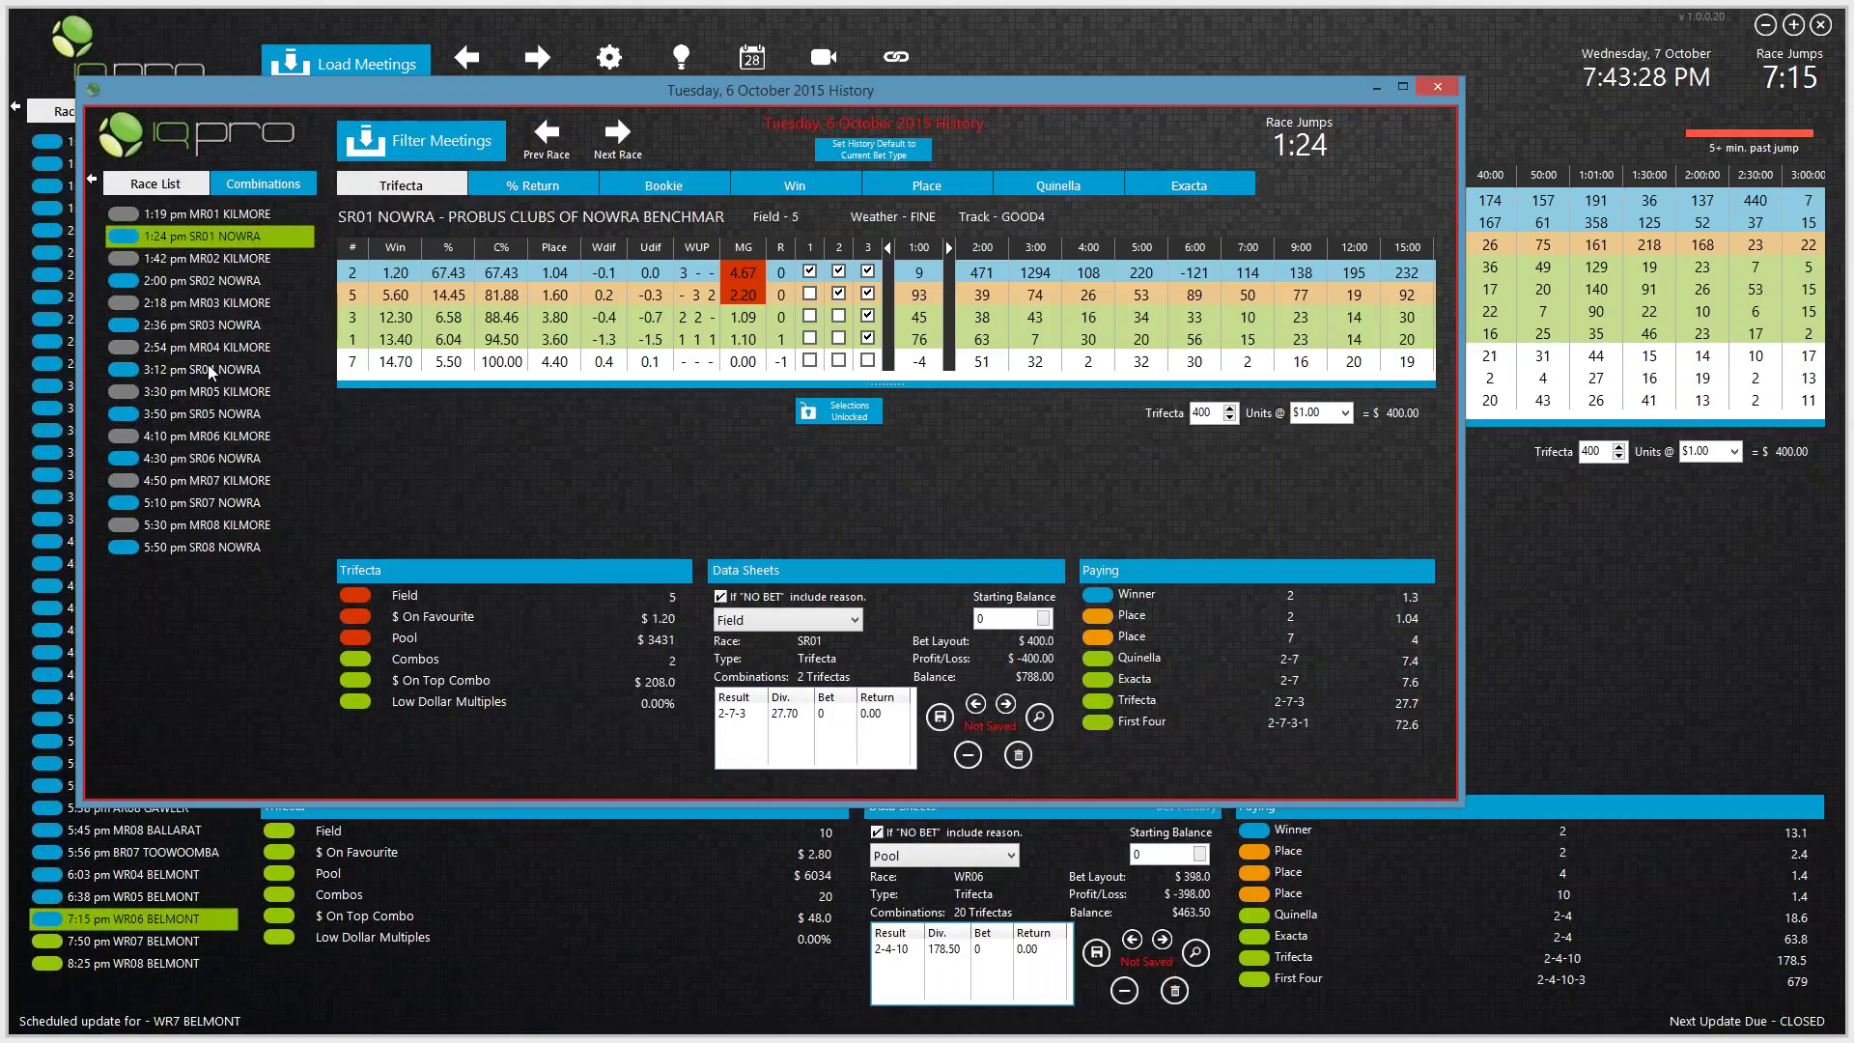
Step: Unlock the selections of the 3:50 pm SR05 Nowra race, remove runner 5 from first place and add runner 8 to second place
left_click(211, 413)
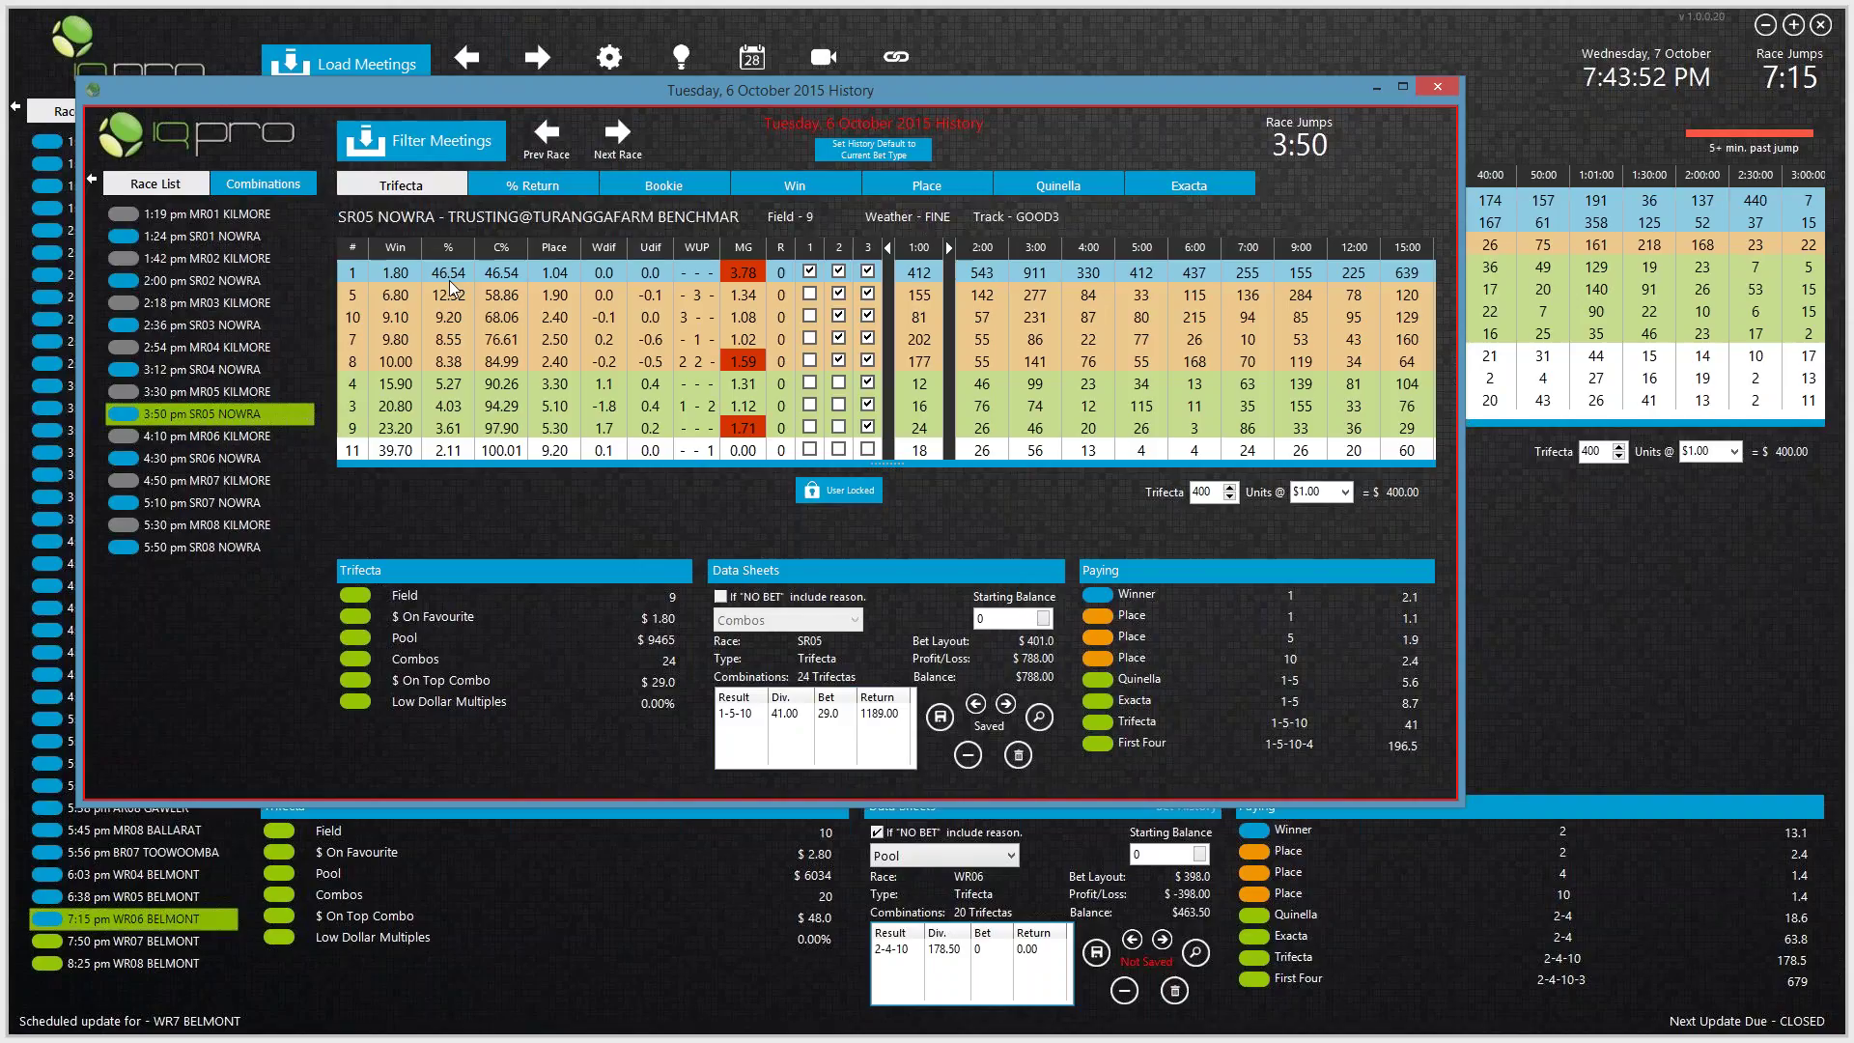
left_click(1580, 78)
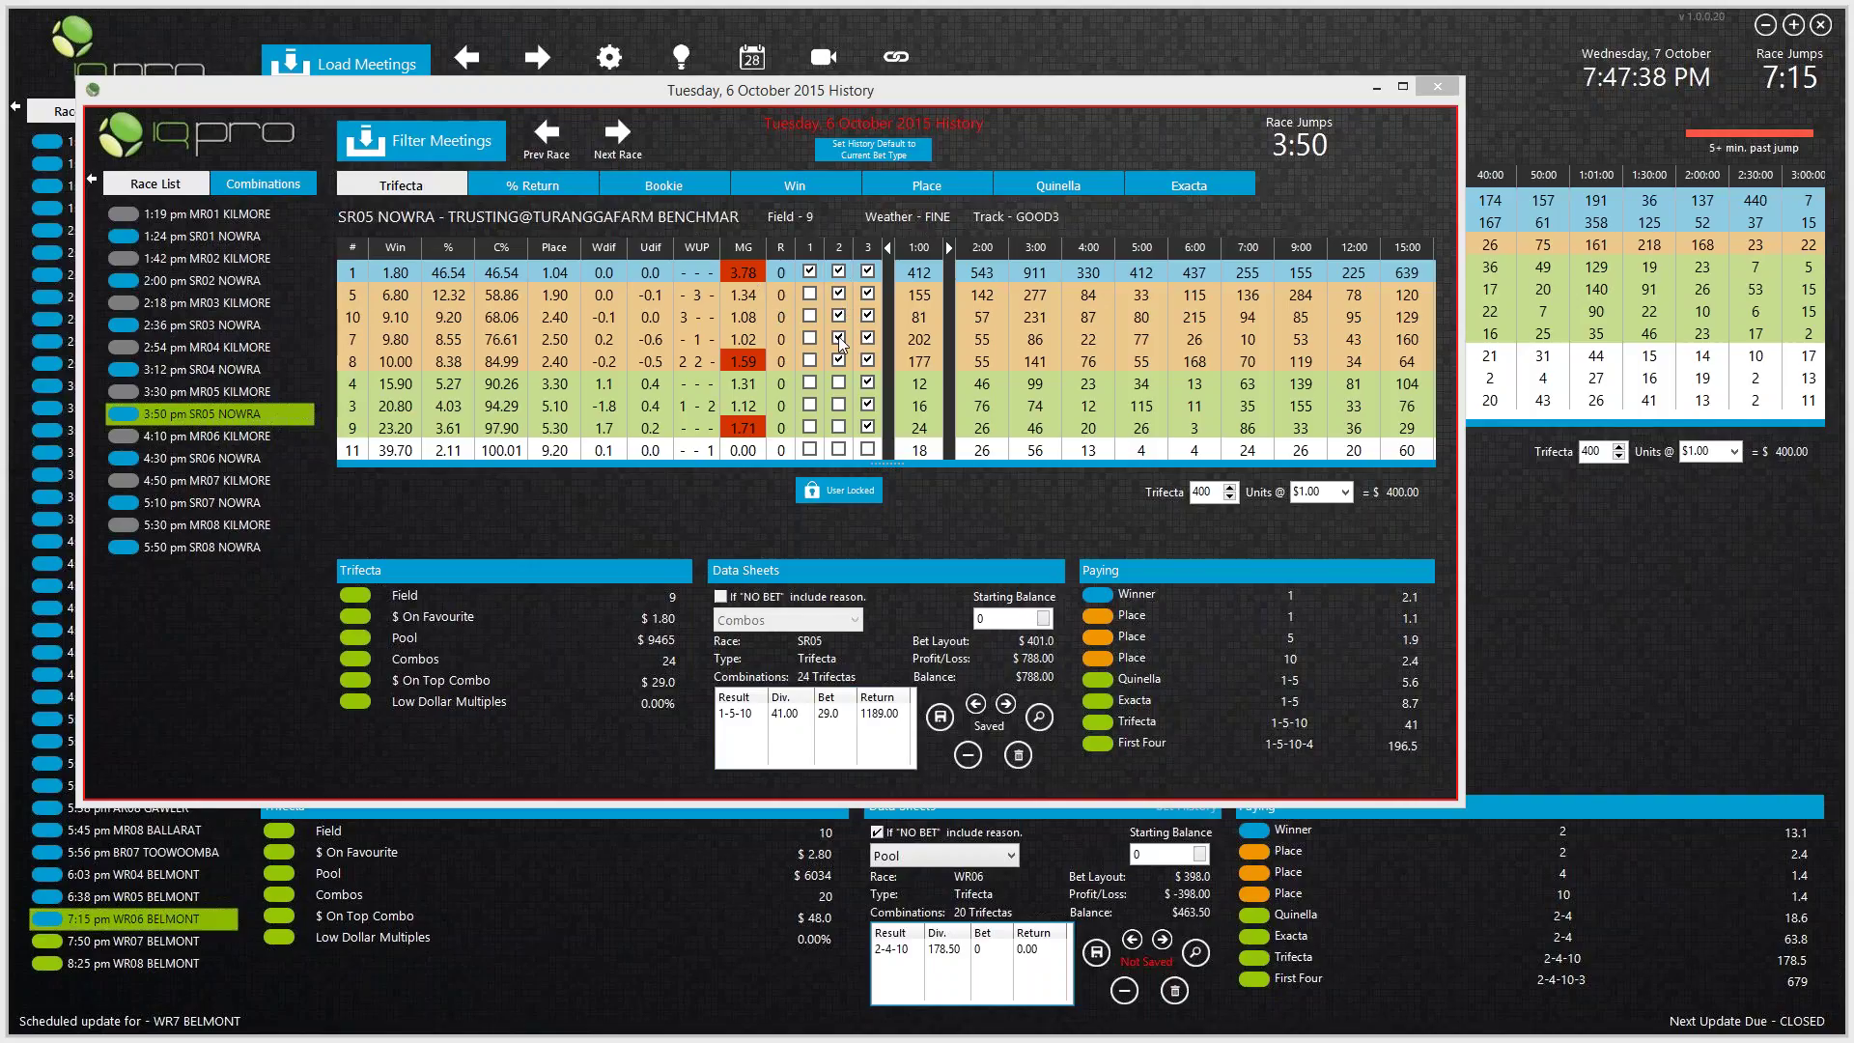
left_click(854, 490)
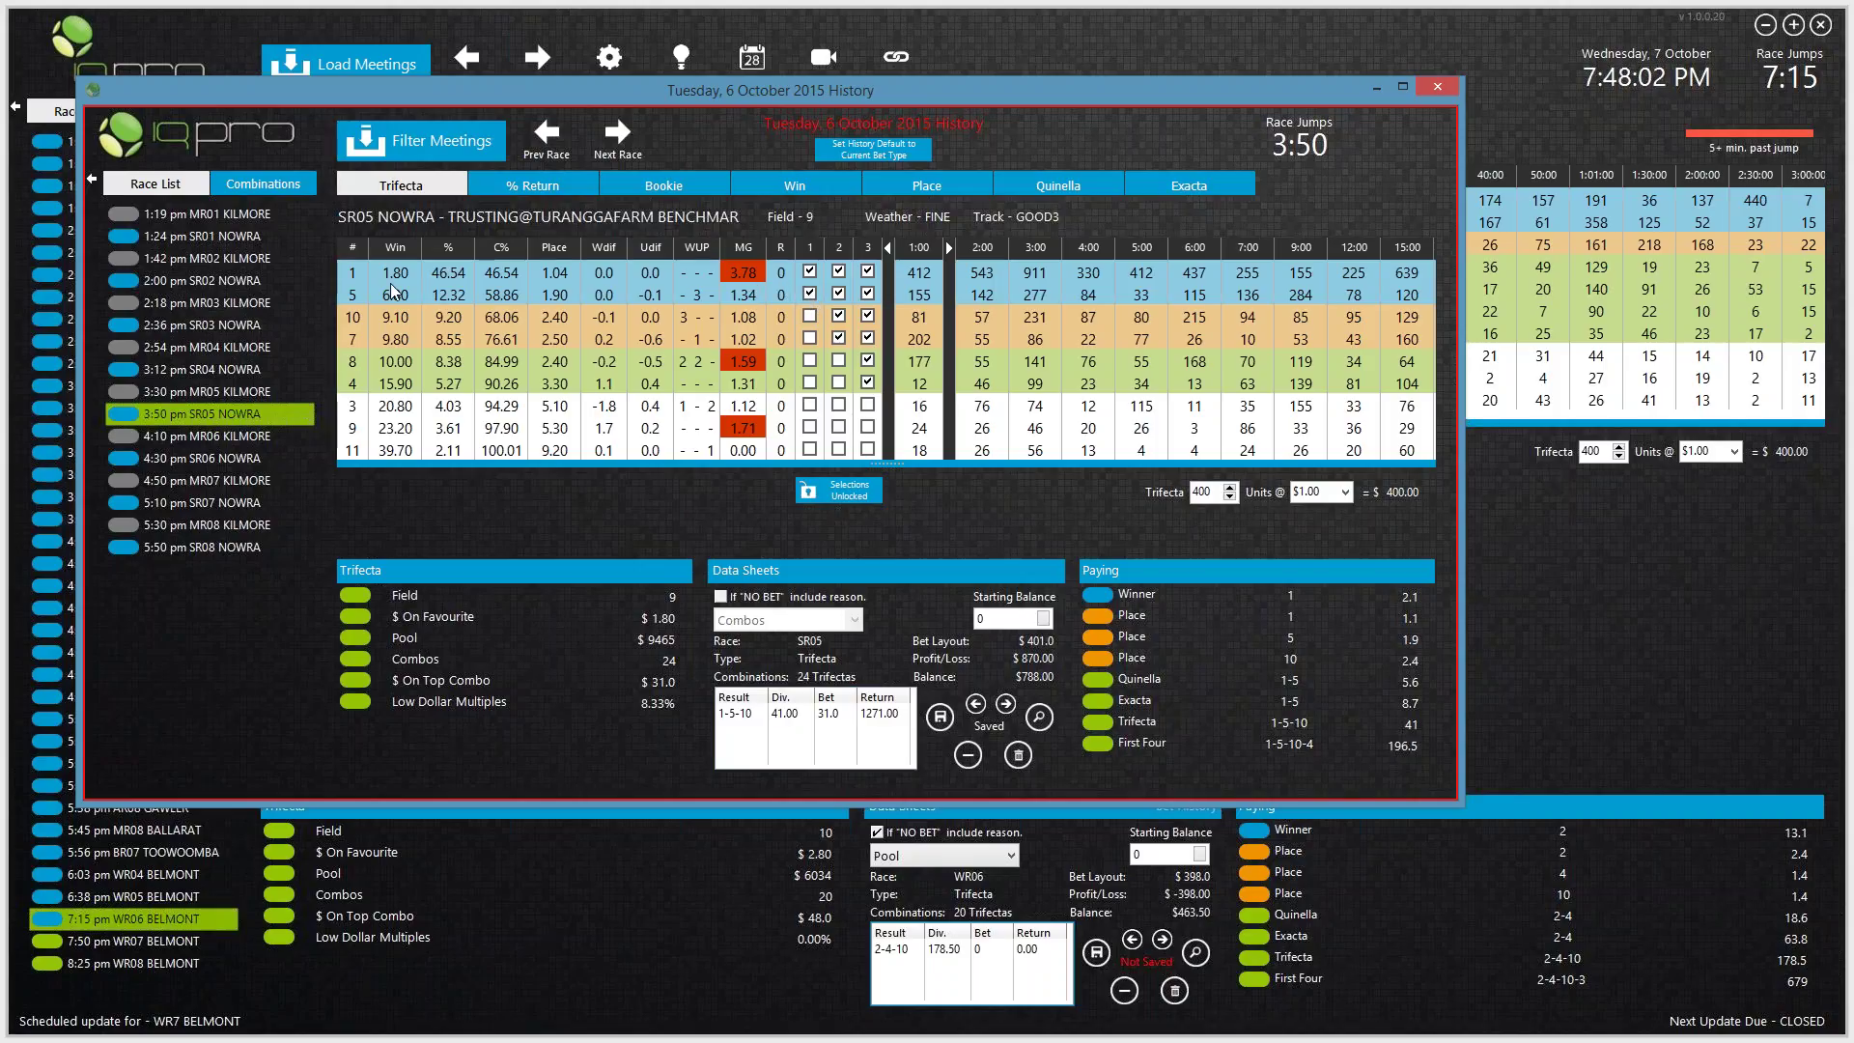
left_click(811, 294)
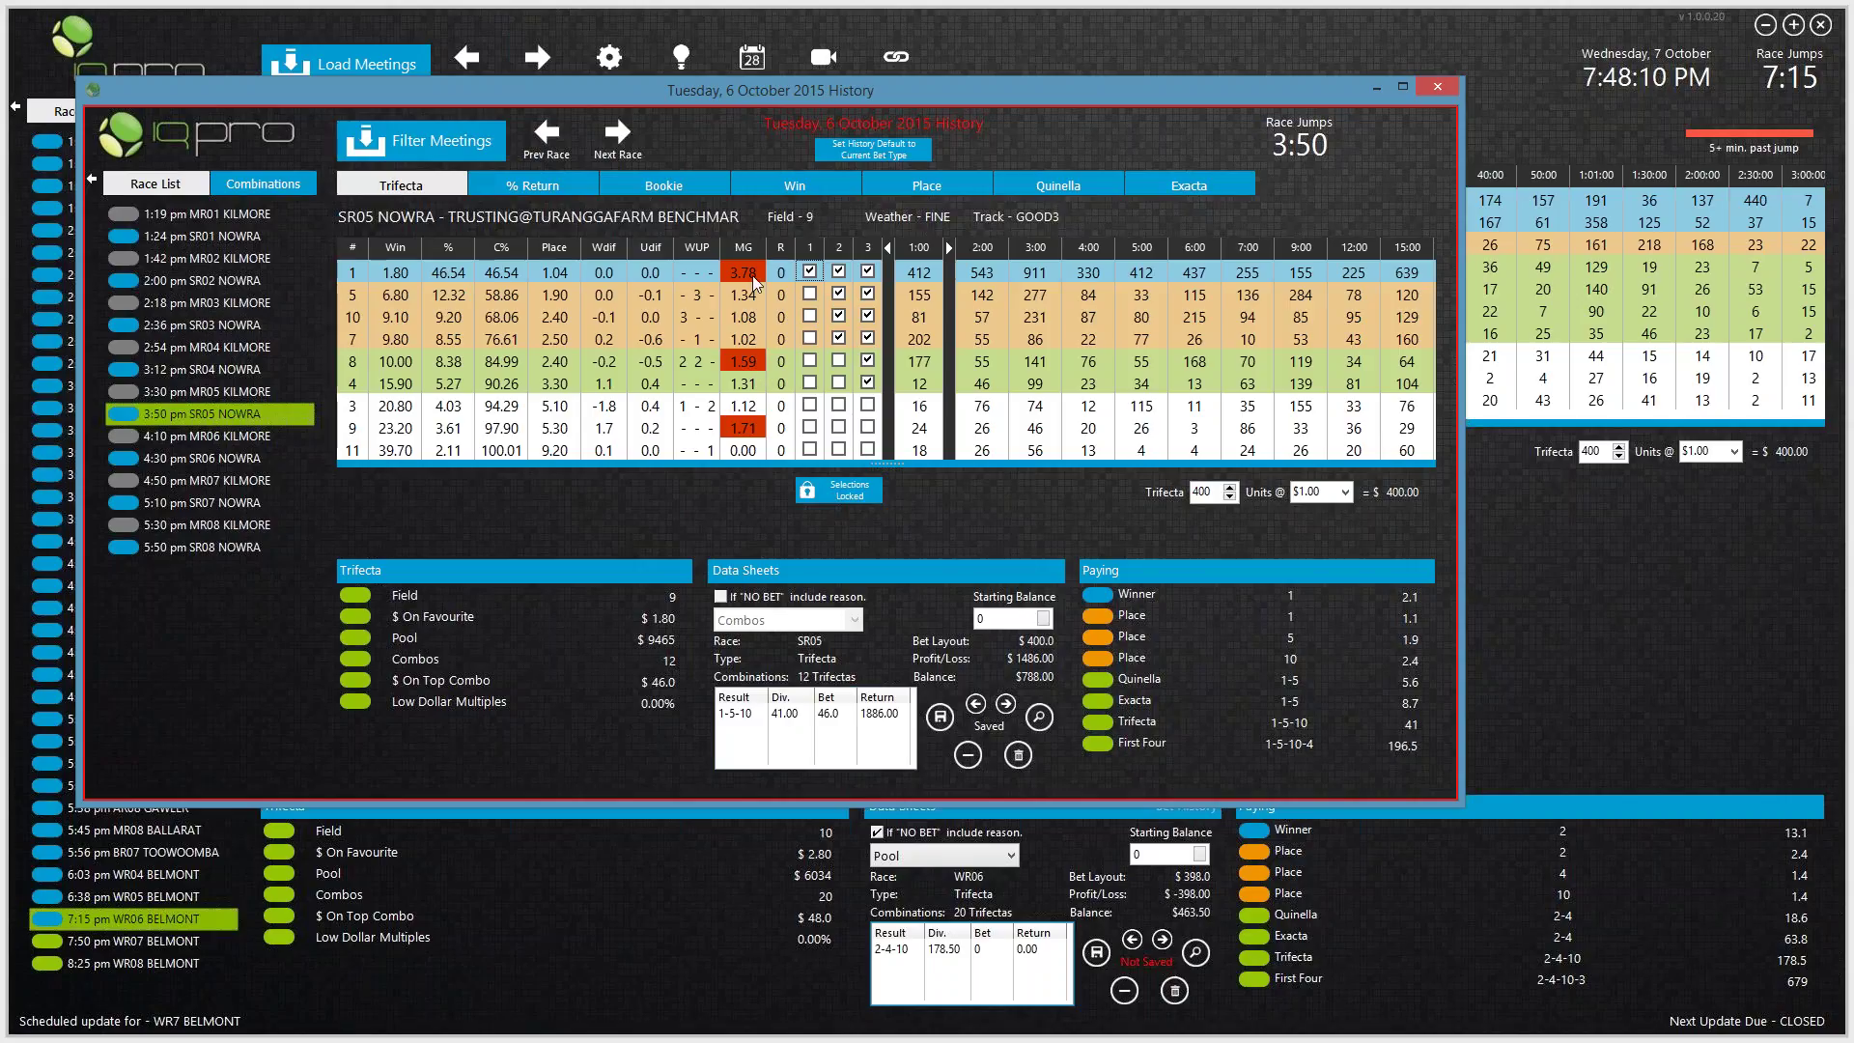
left_click(839, 360)
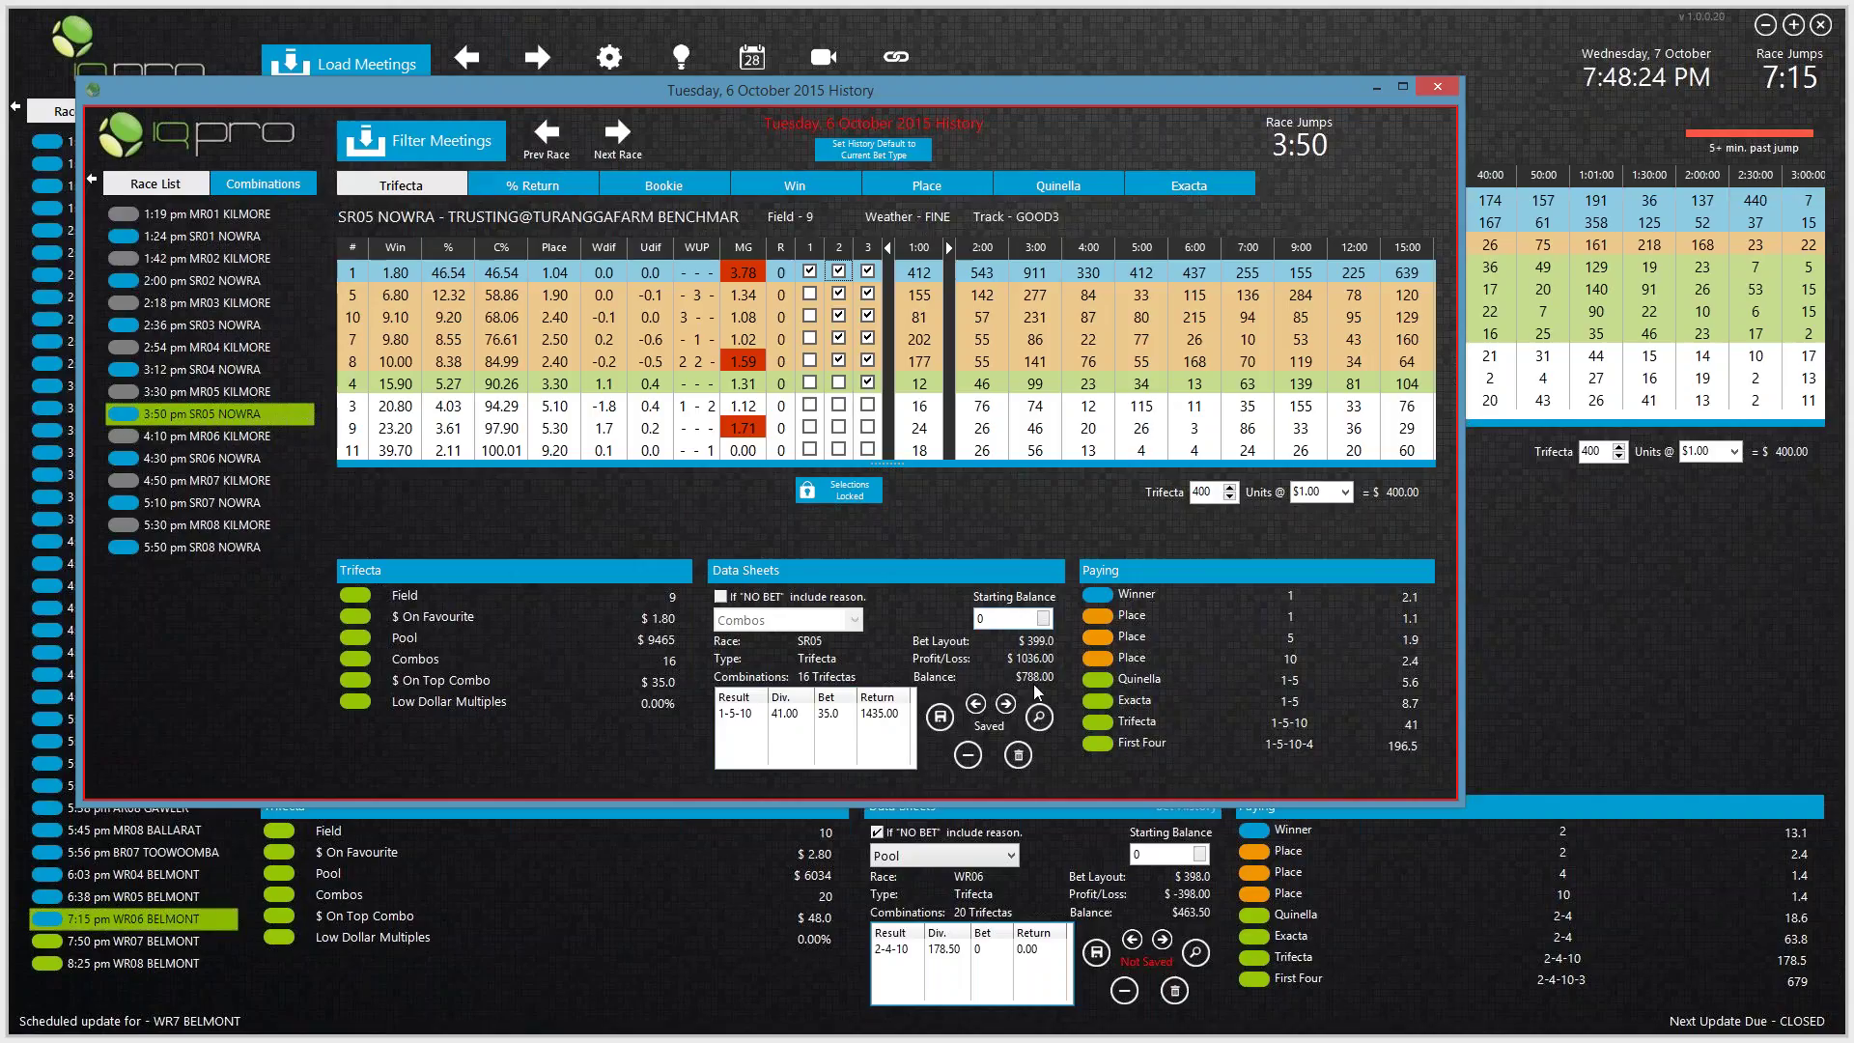
Step: Move forward race by race from SR05 Nowra to the 5:30 pm MR08 Kilmore race
left_click(615, 145)
left_click(614, 145)
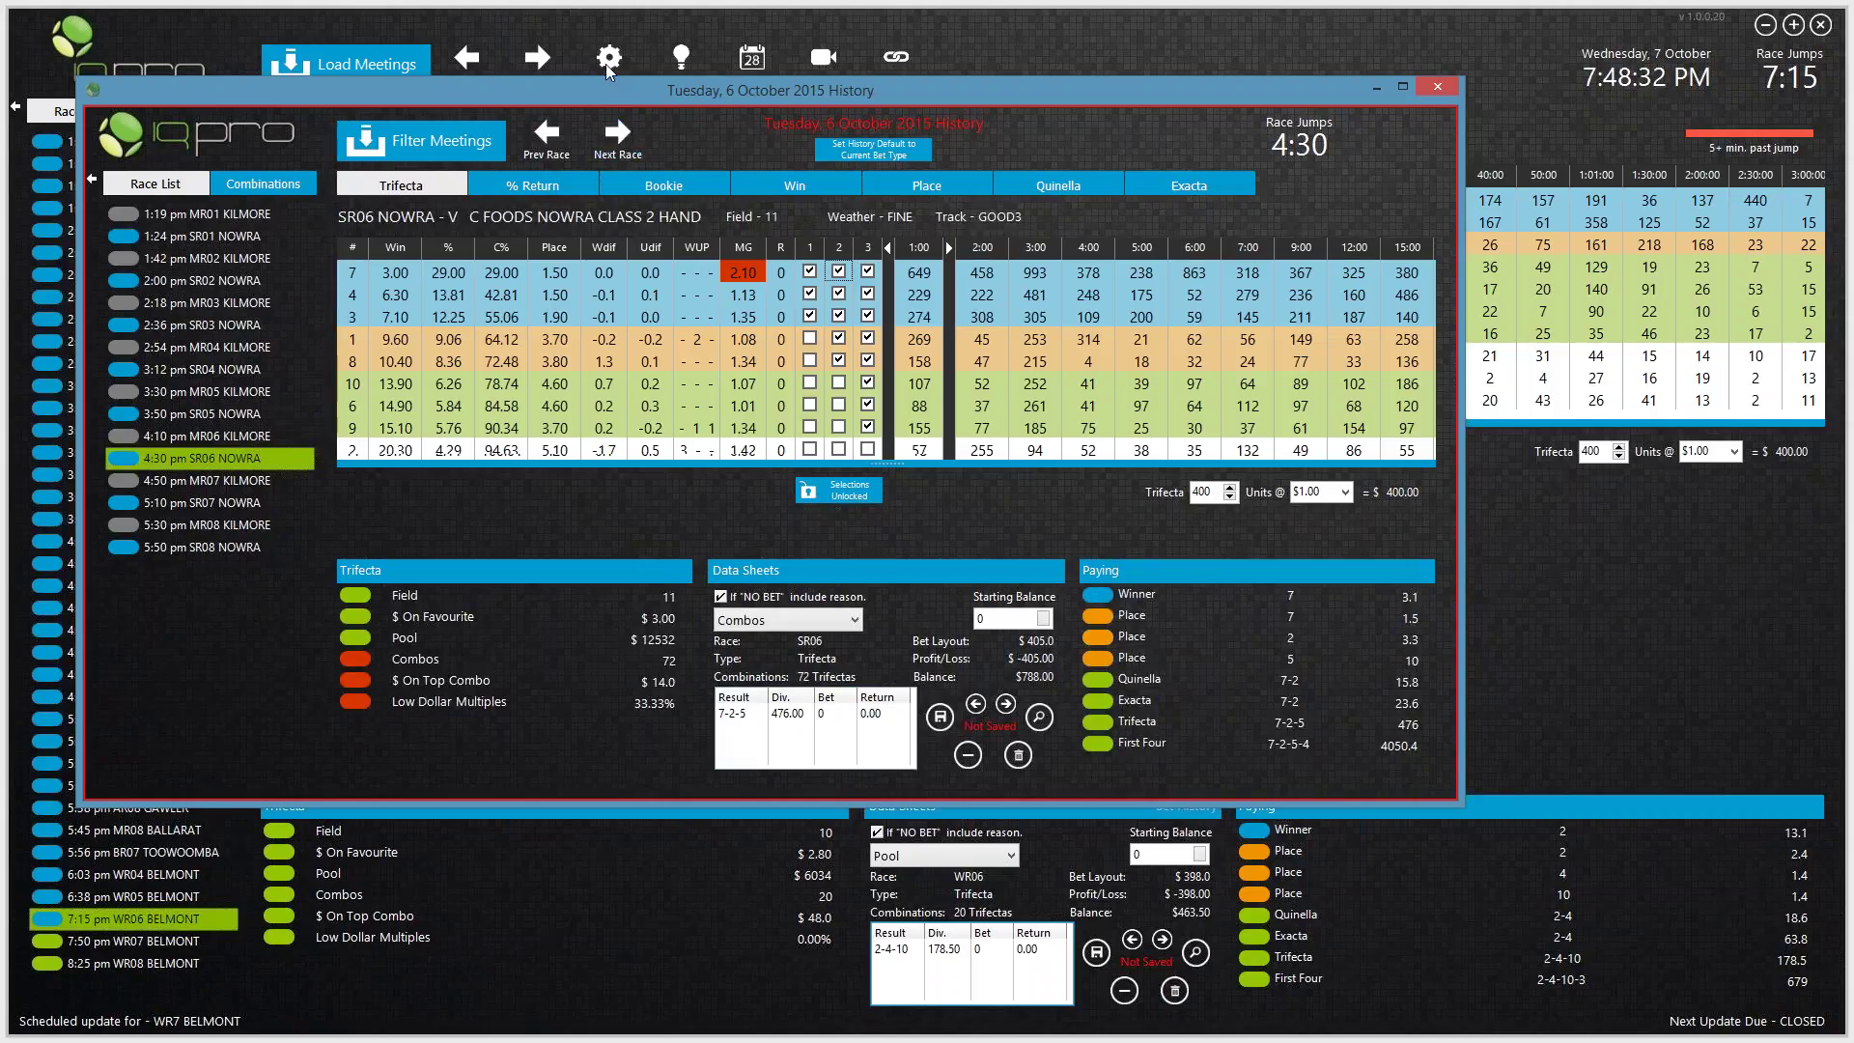
left_click(632, 139)
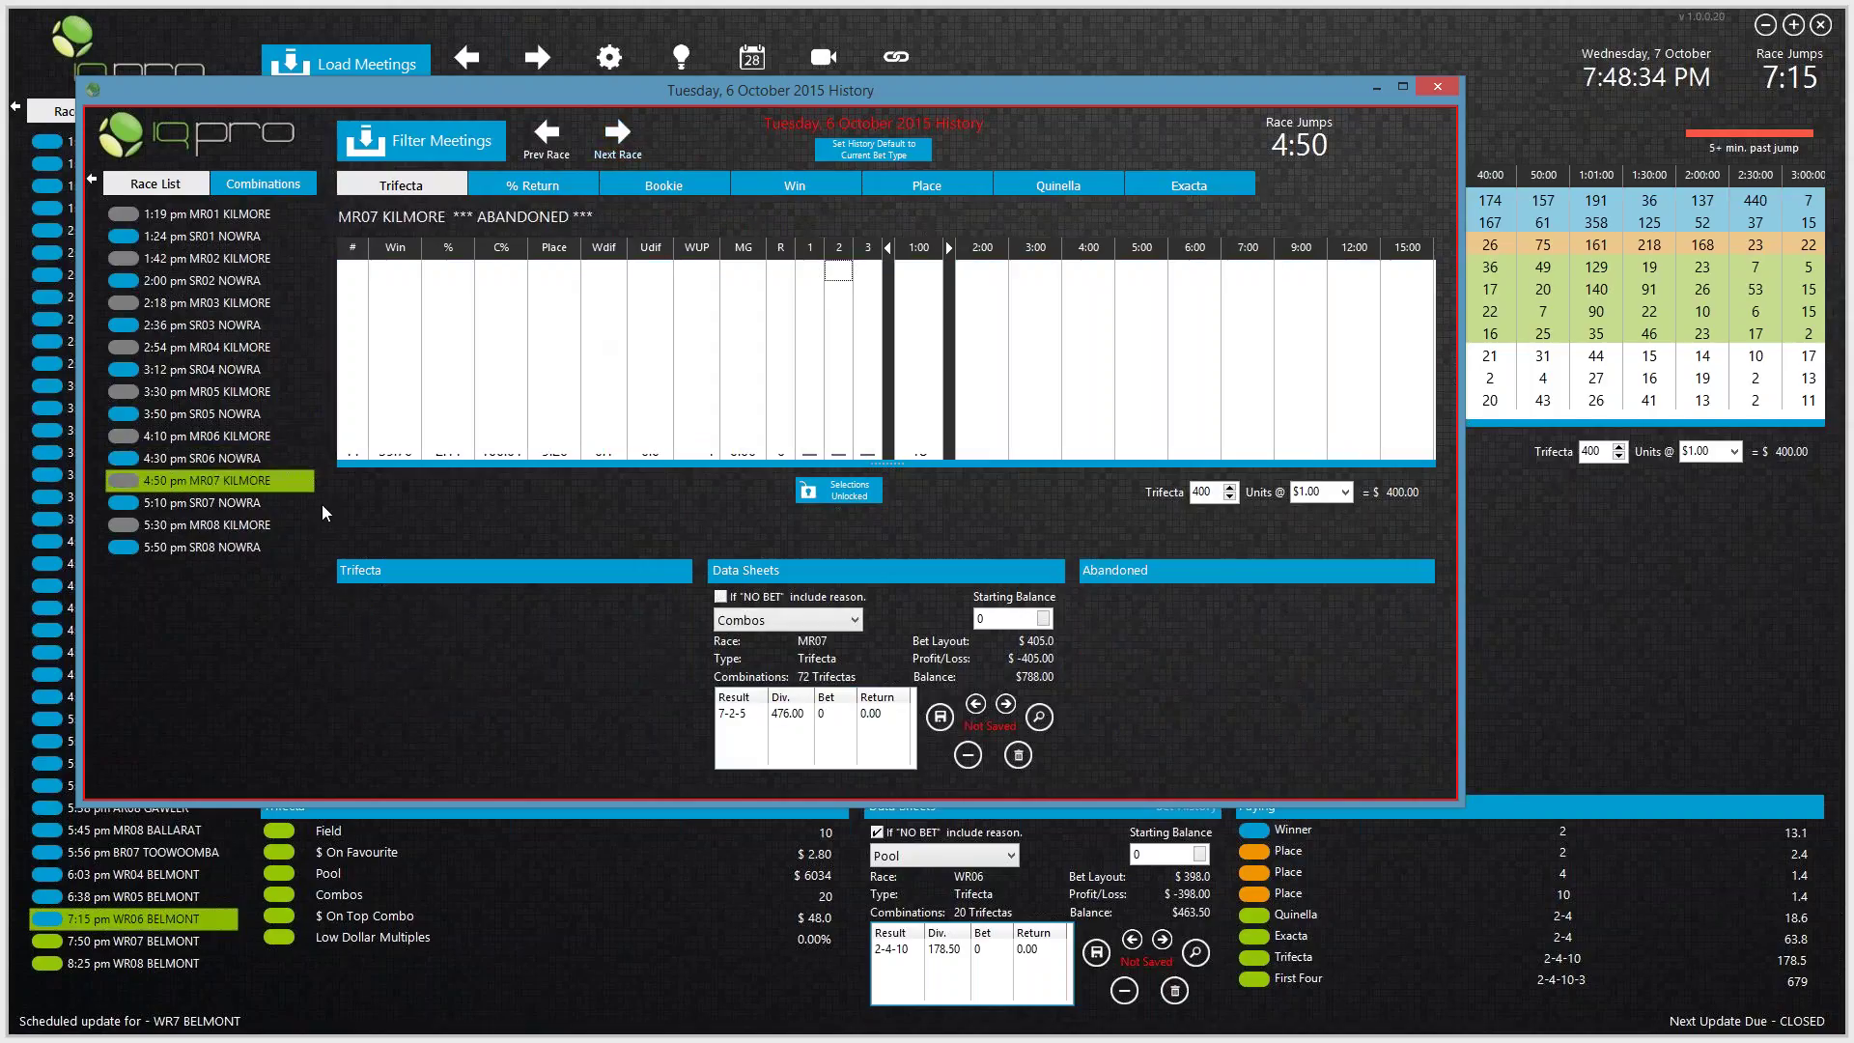
left_click(609, 147)
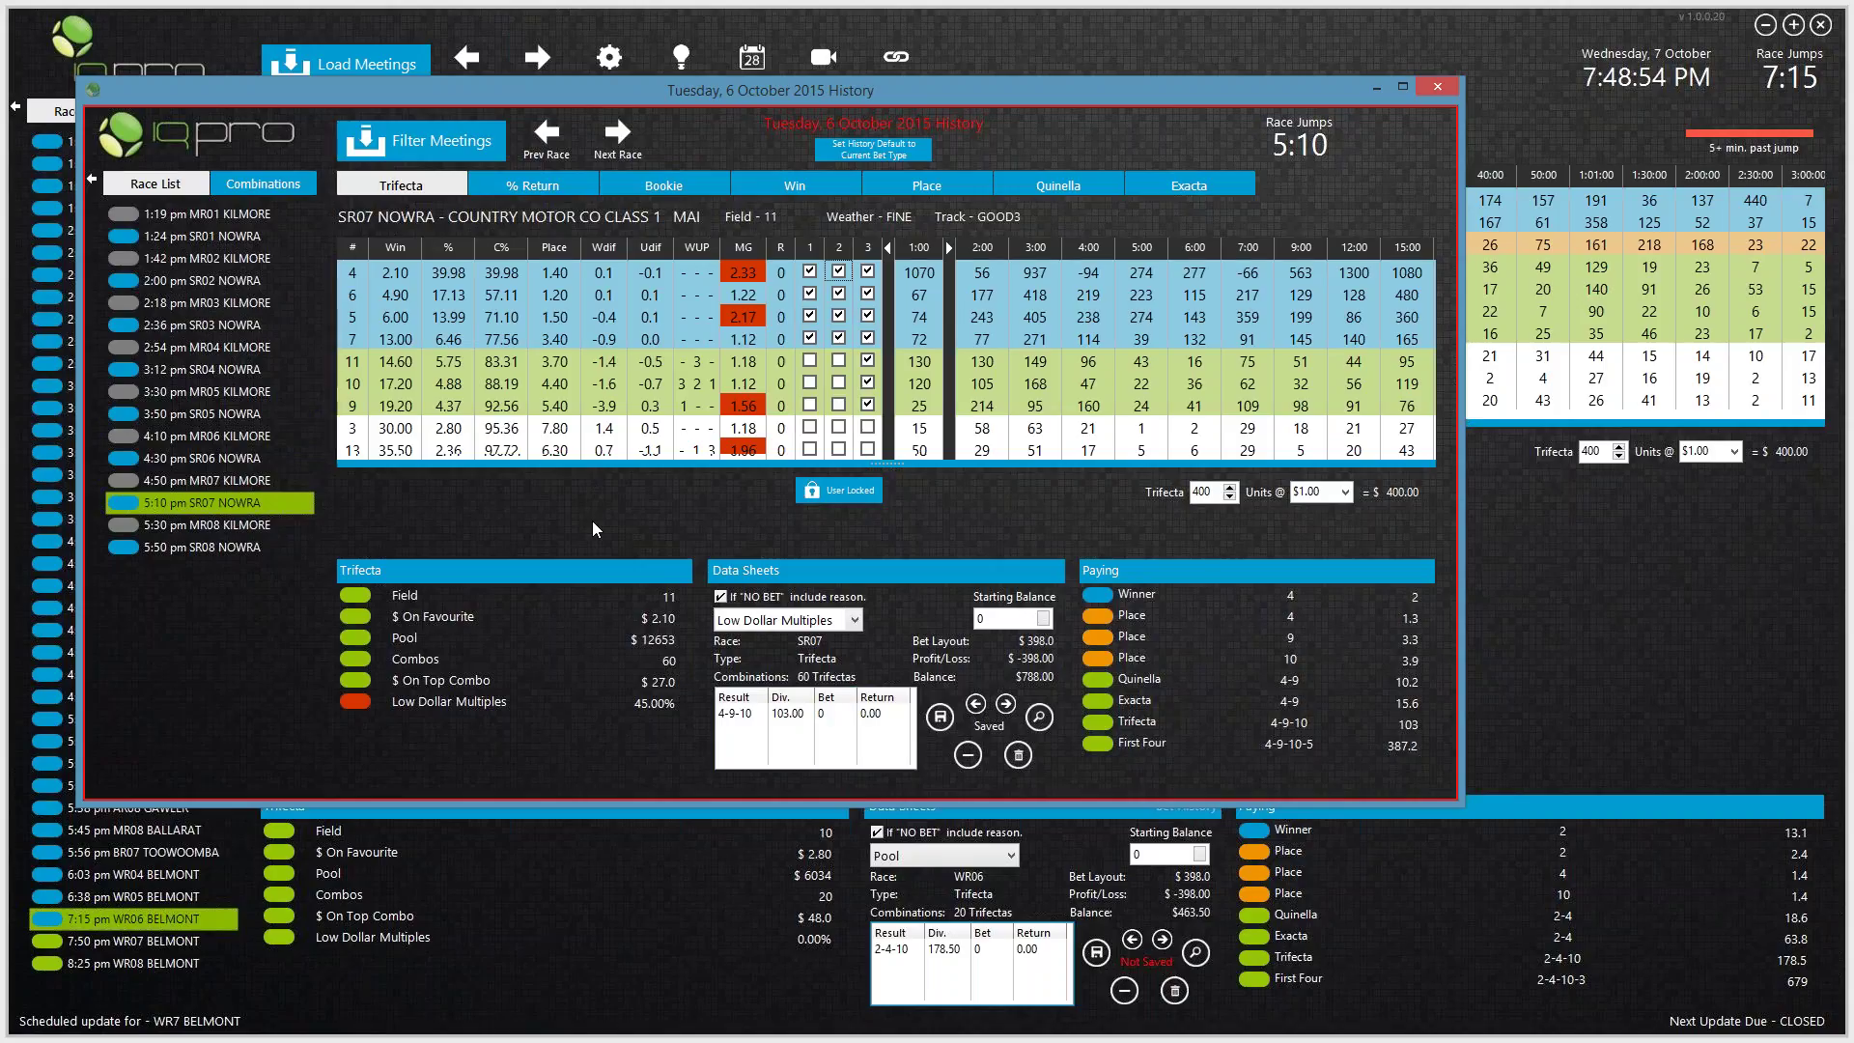
left_click(614, 135)
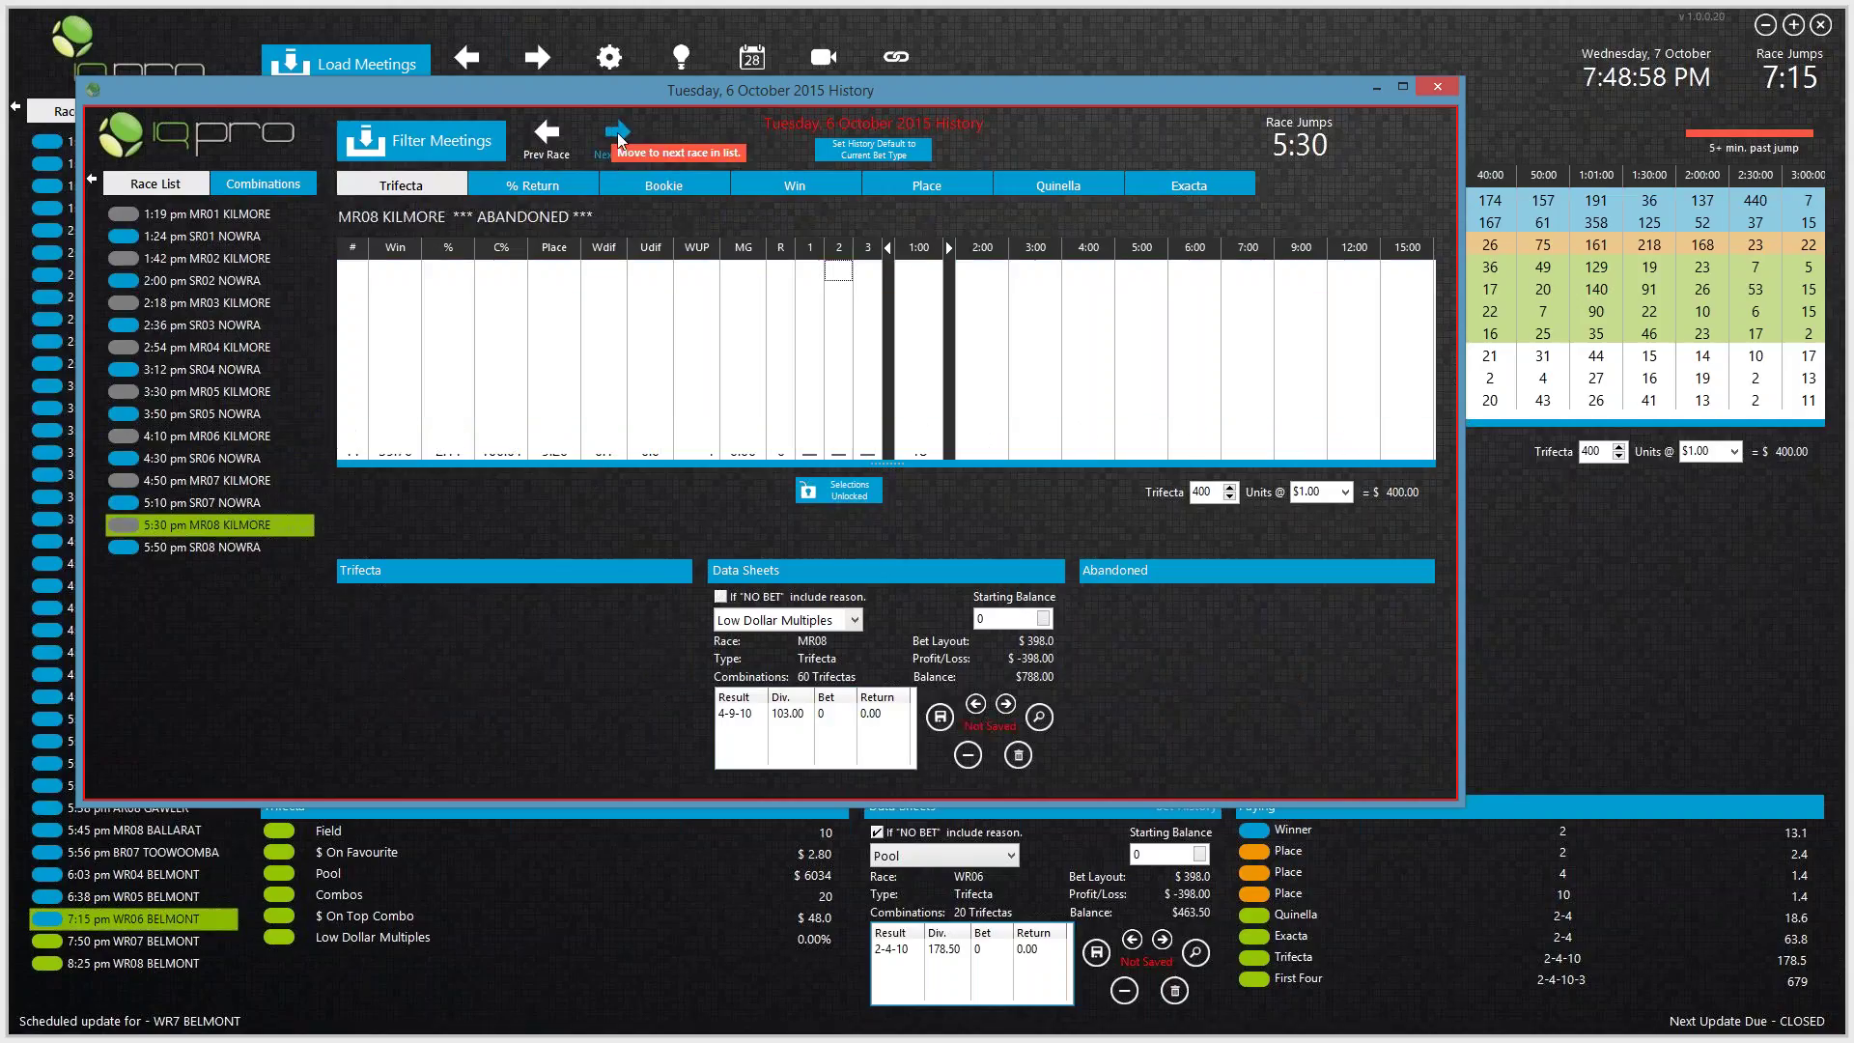
Step: Move on to the 5:50 pm SR08 Nowra race and close the 6 October 2015 history window
left_click(634, 159)
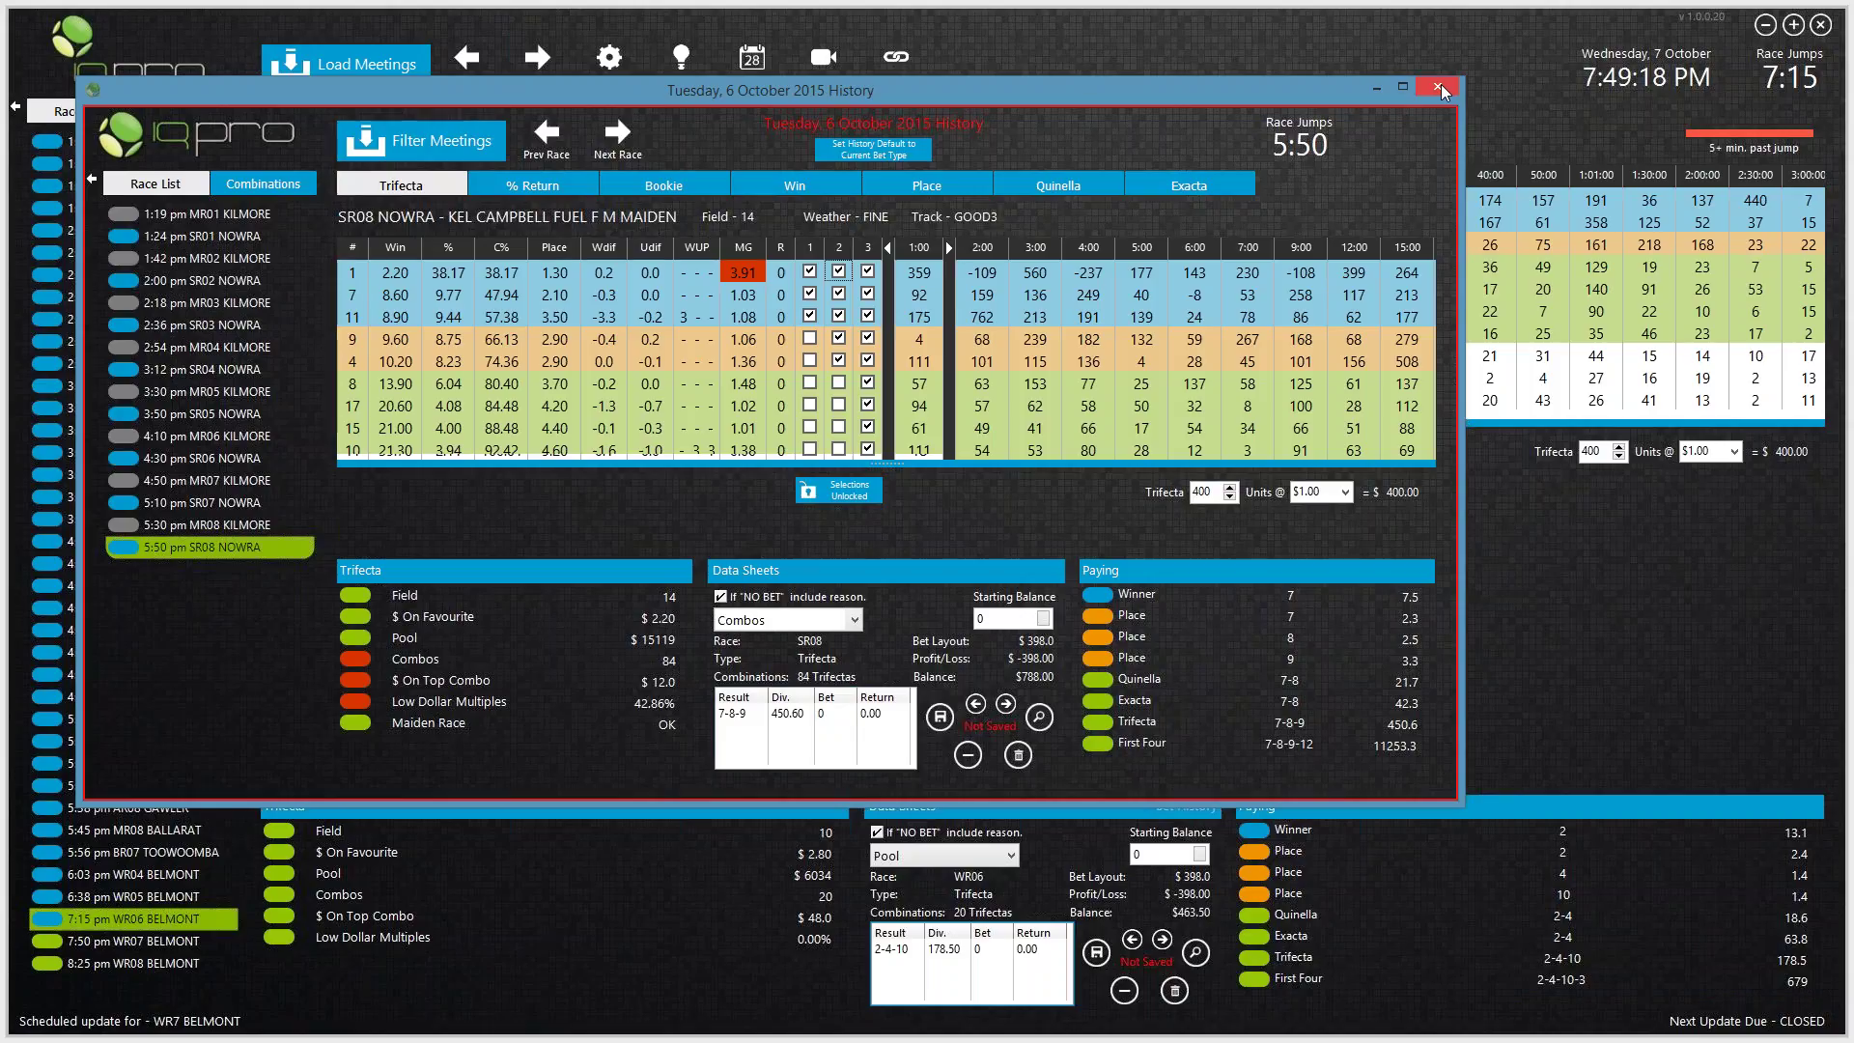
left_click(1441, 90)
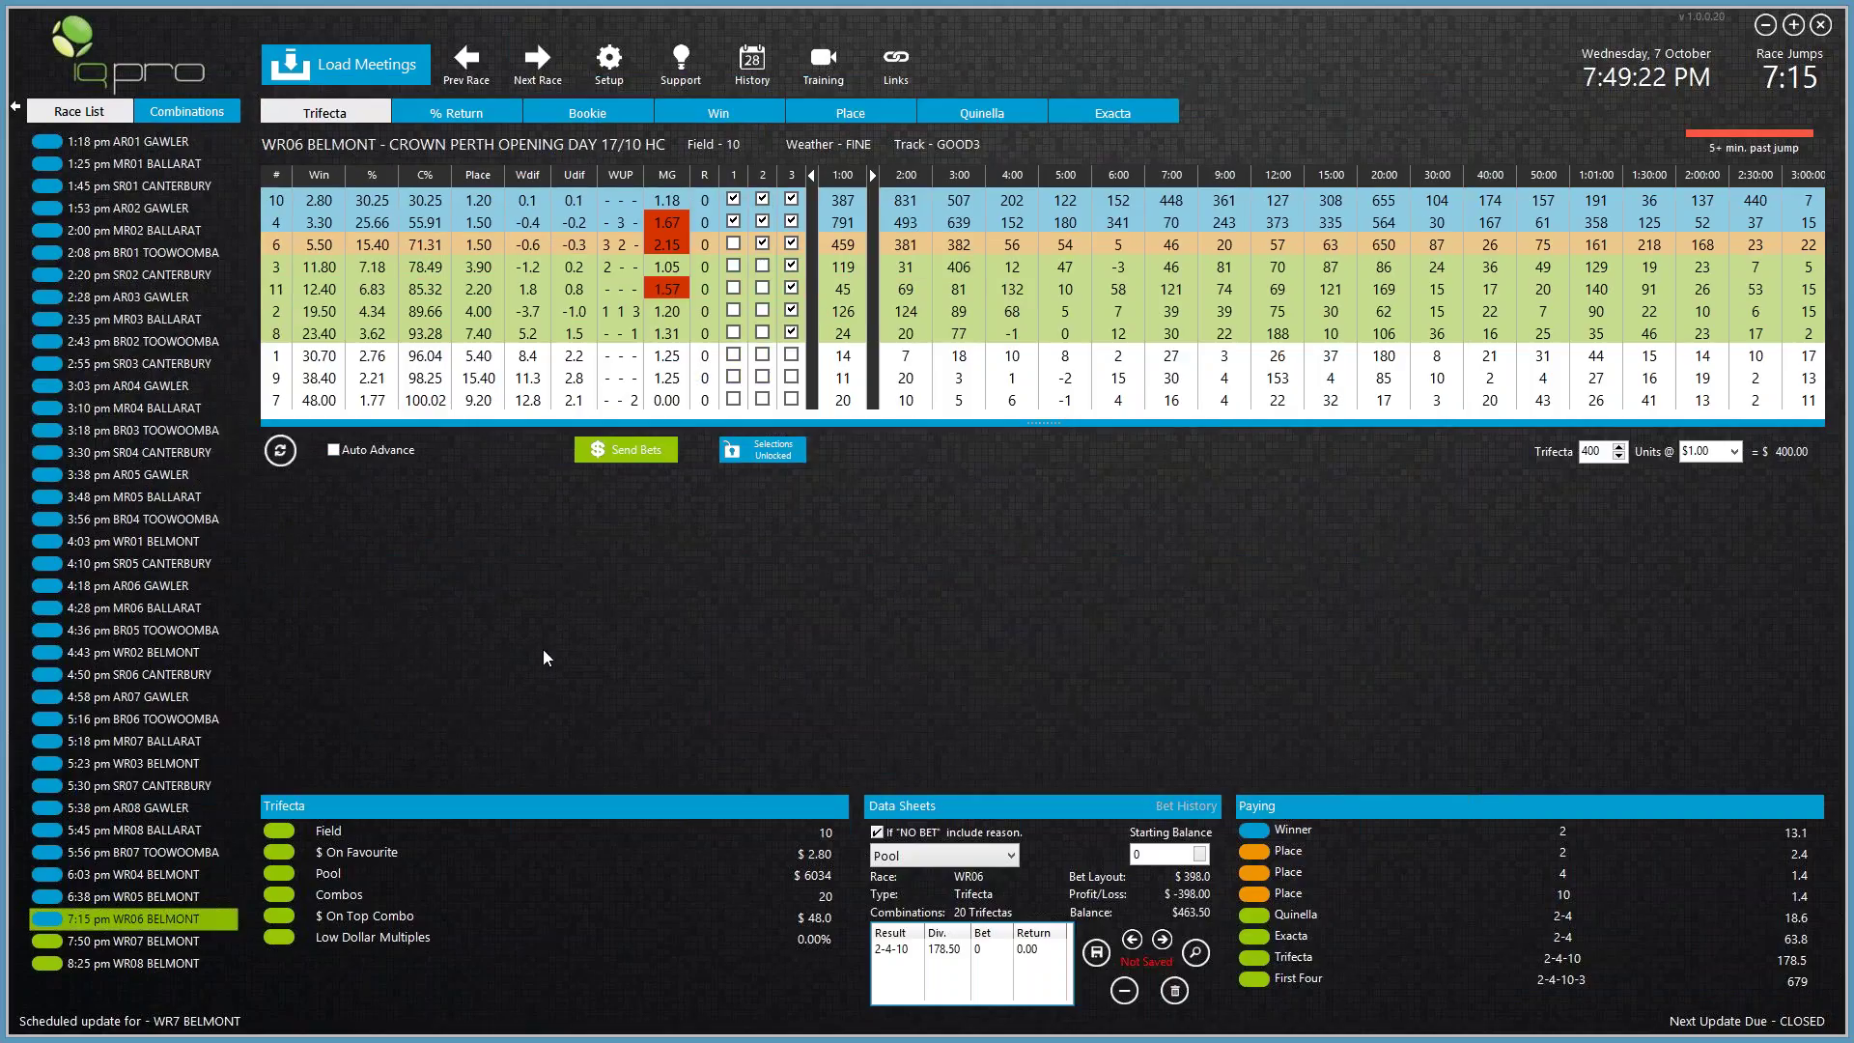
Step: Open the 1:18 pm AR01 Gawler race and move forward race by race to the 2:08 pm BR01 Toowoomba race
left_click(172, 143)
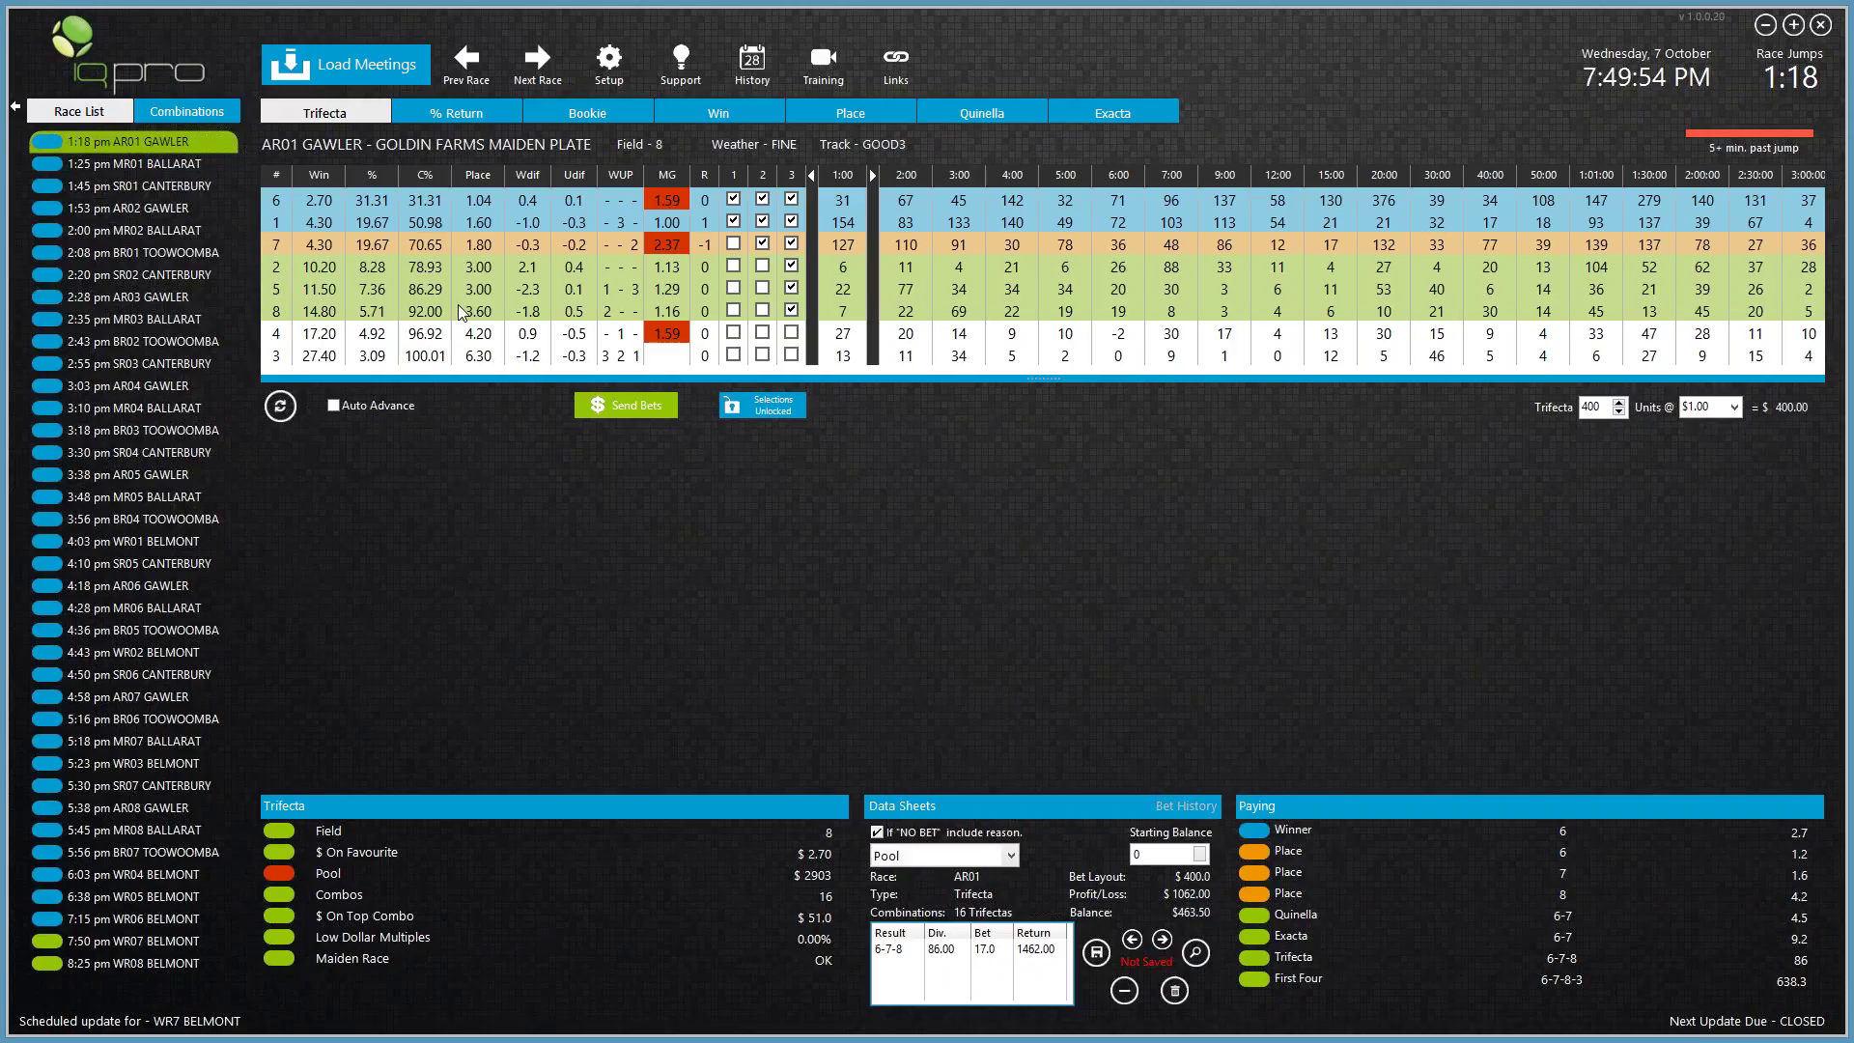
left_click(542, 67)
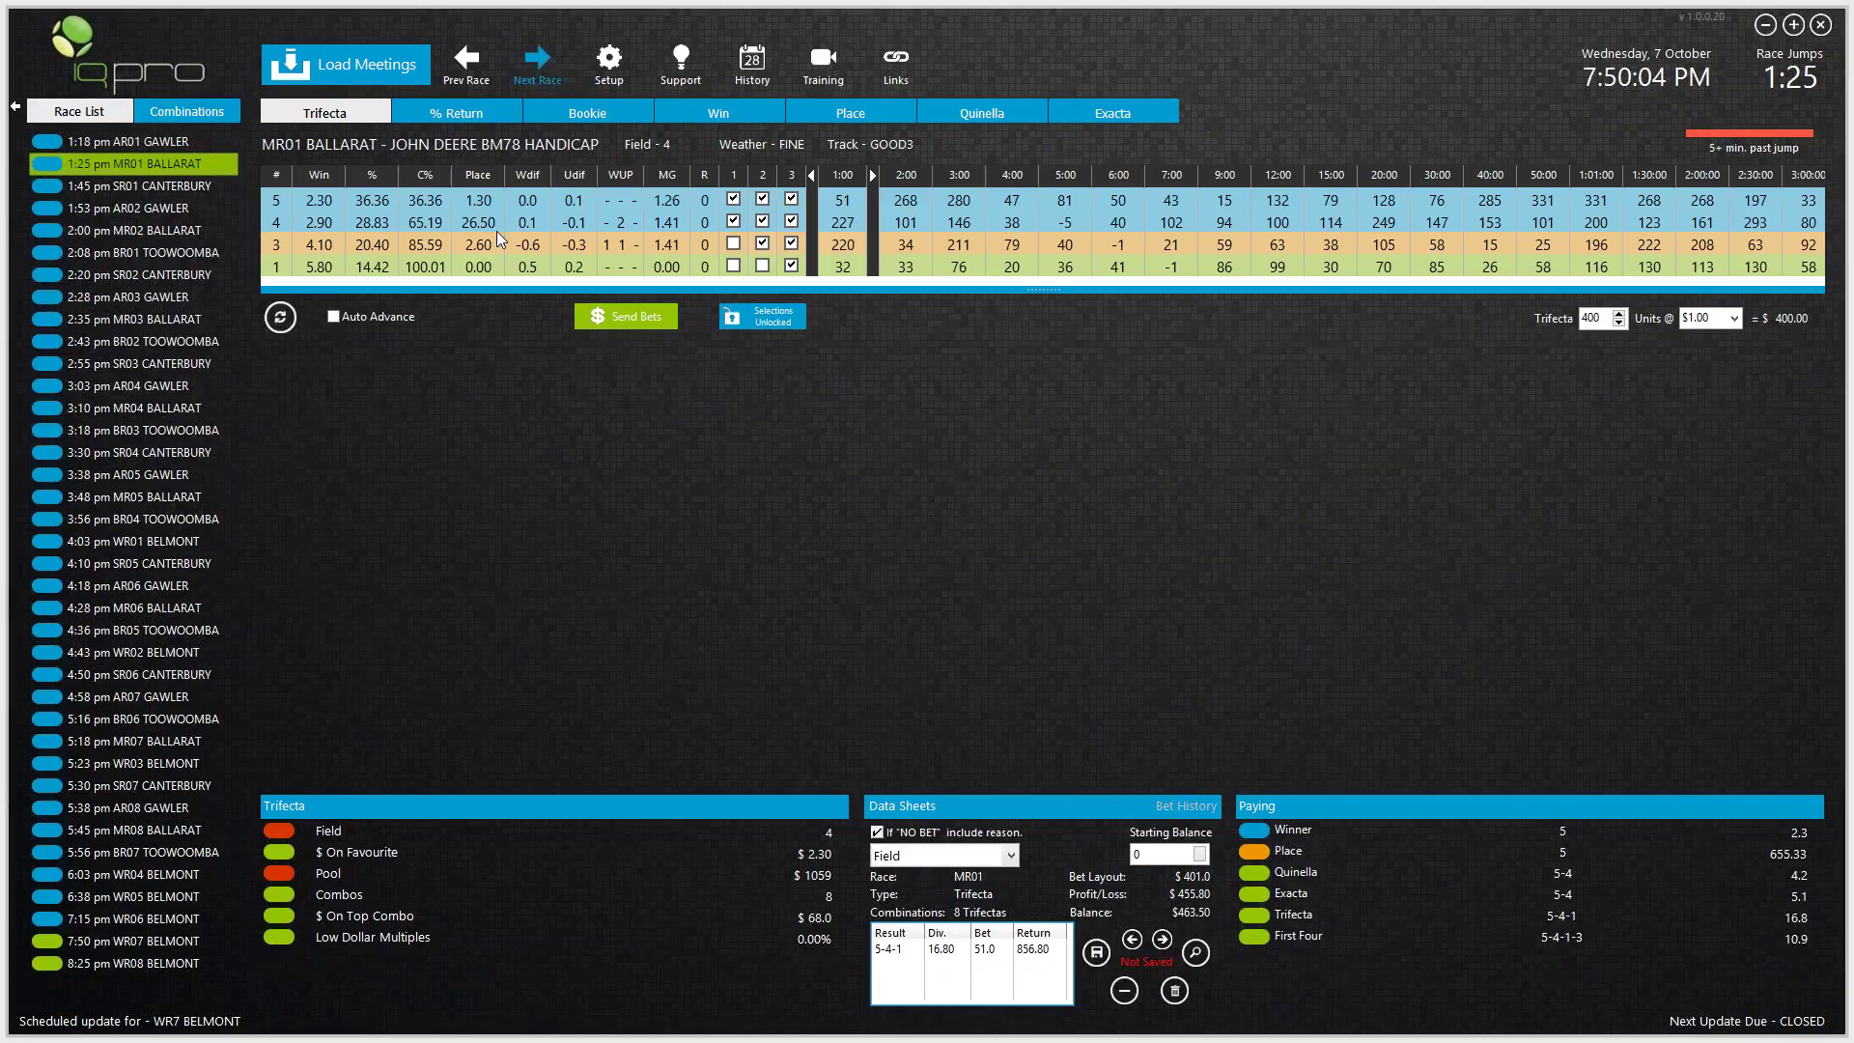
left_click(542, 62)
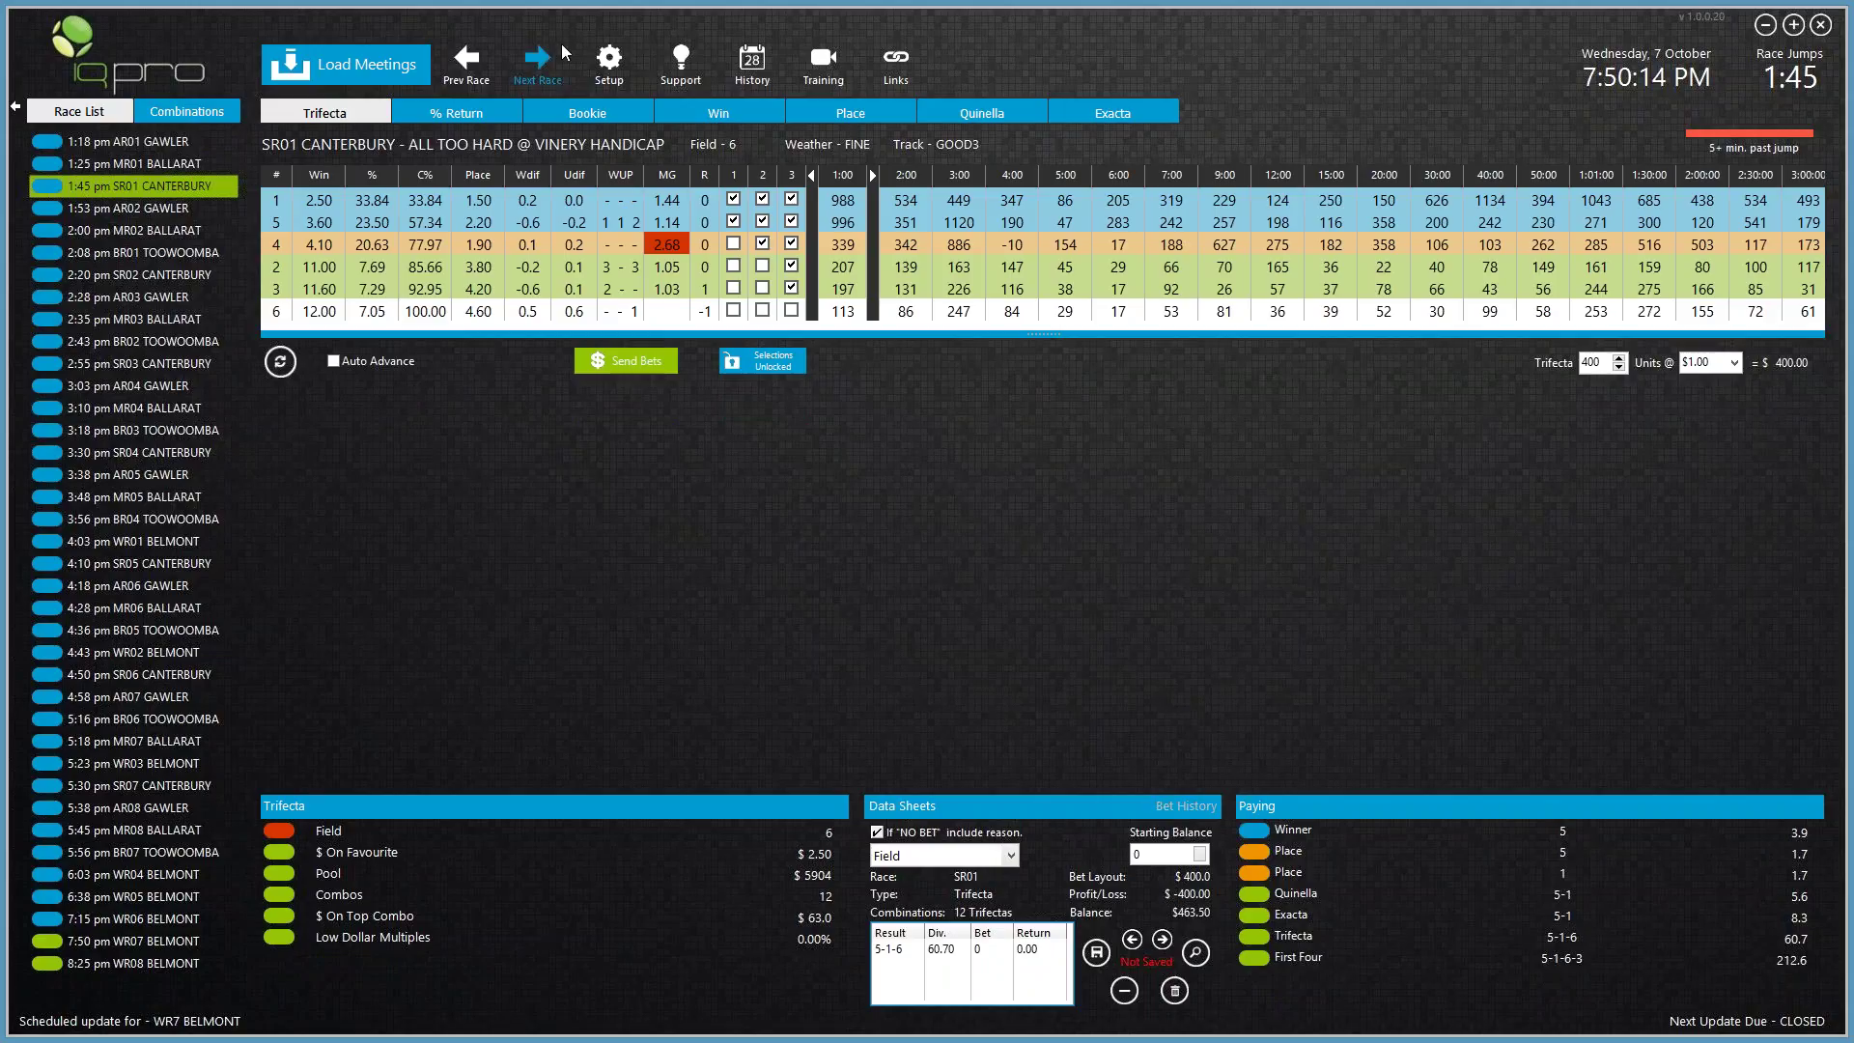
left_click(539, 67)
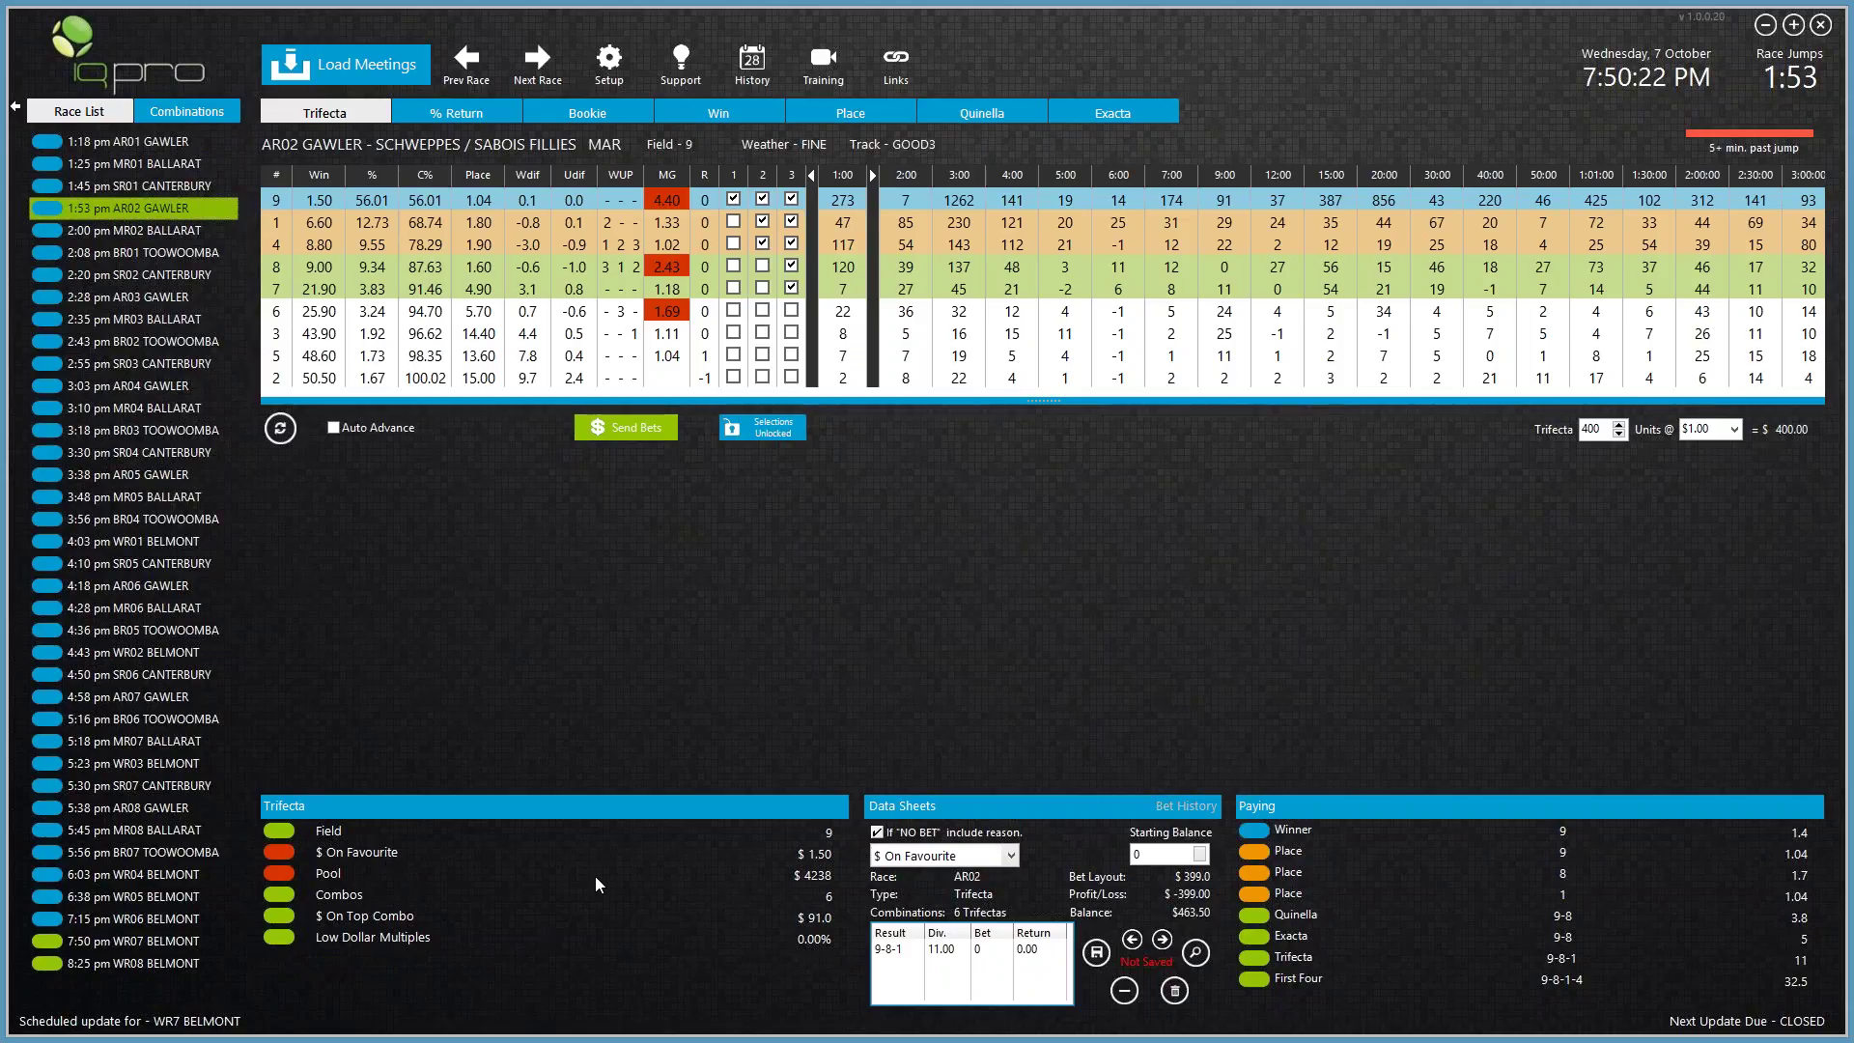
left_click(556, 60)
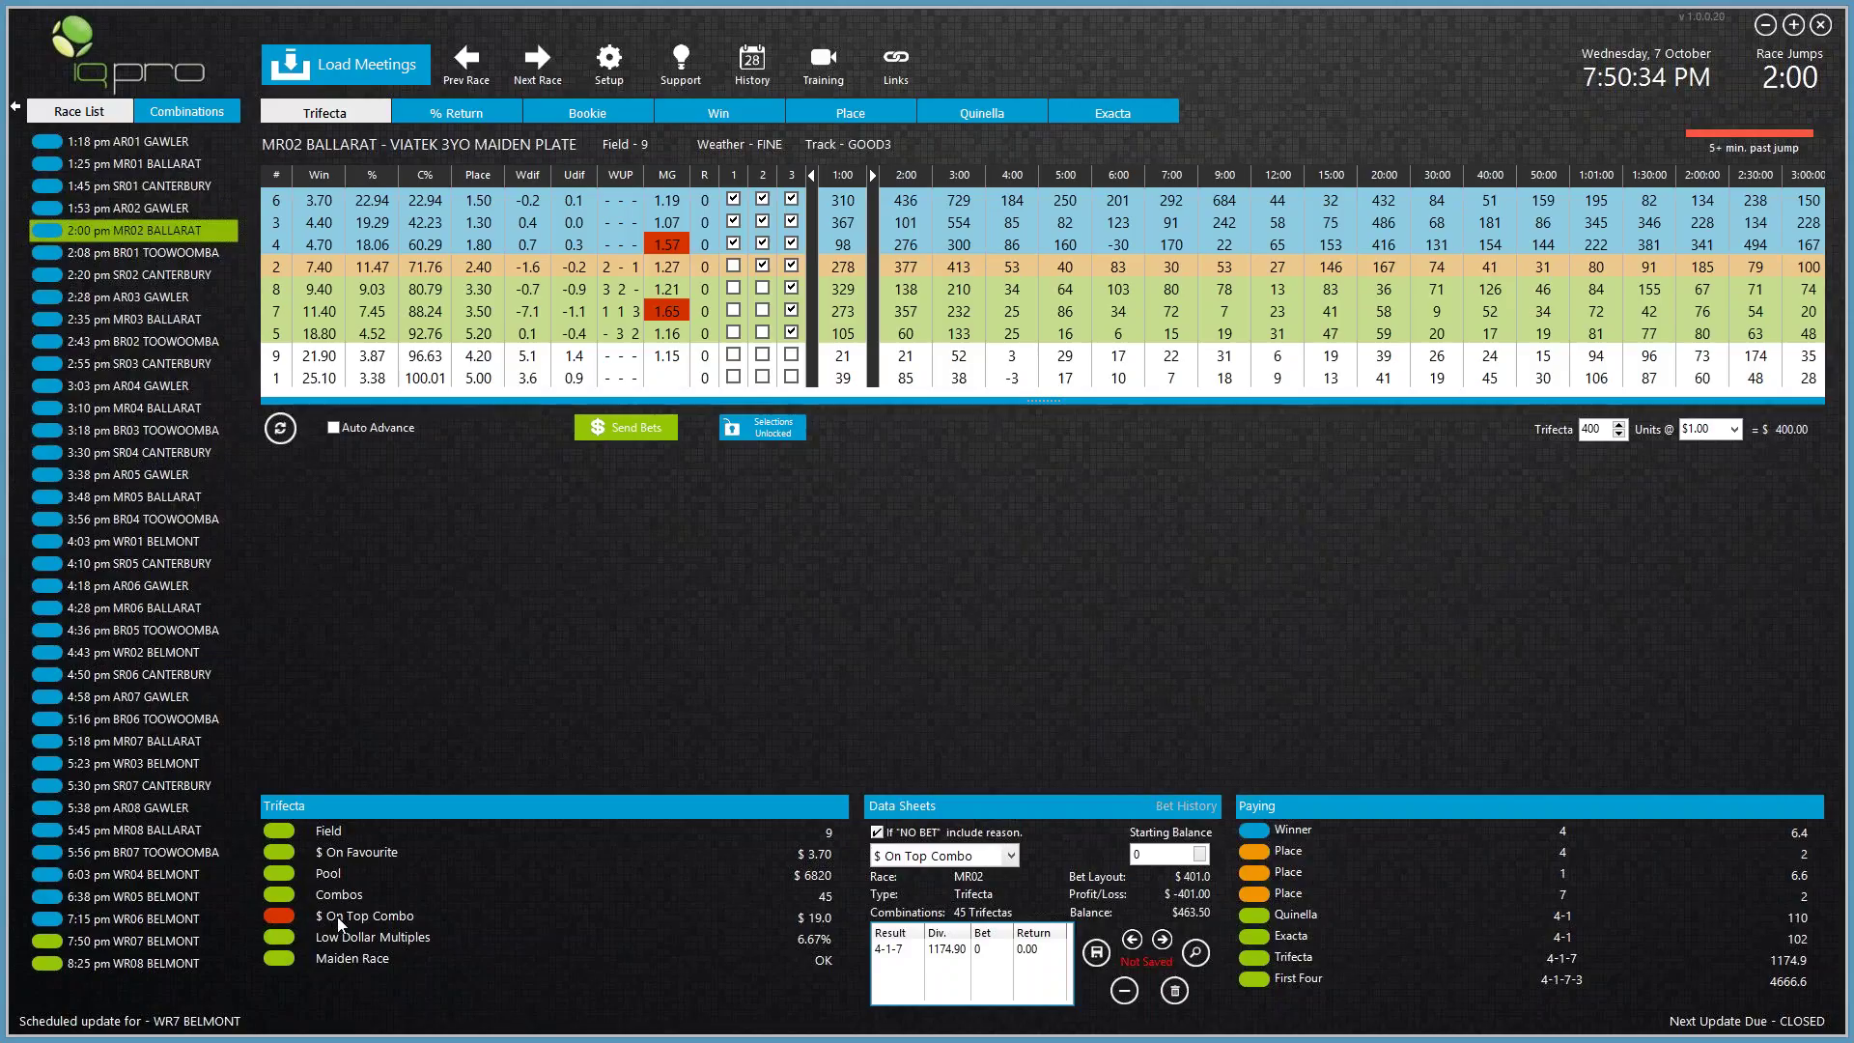
left_click(541, 60)
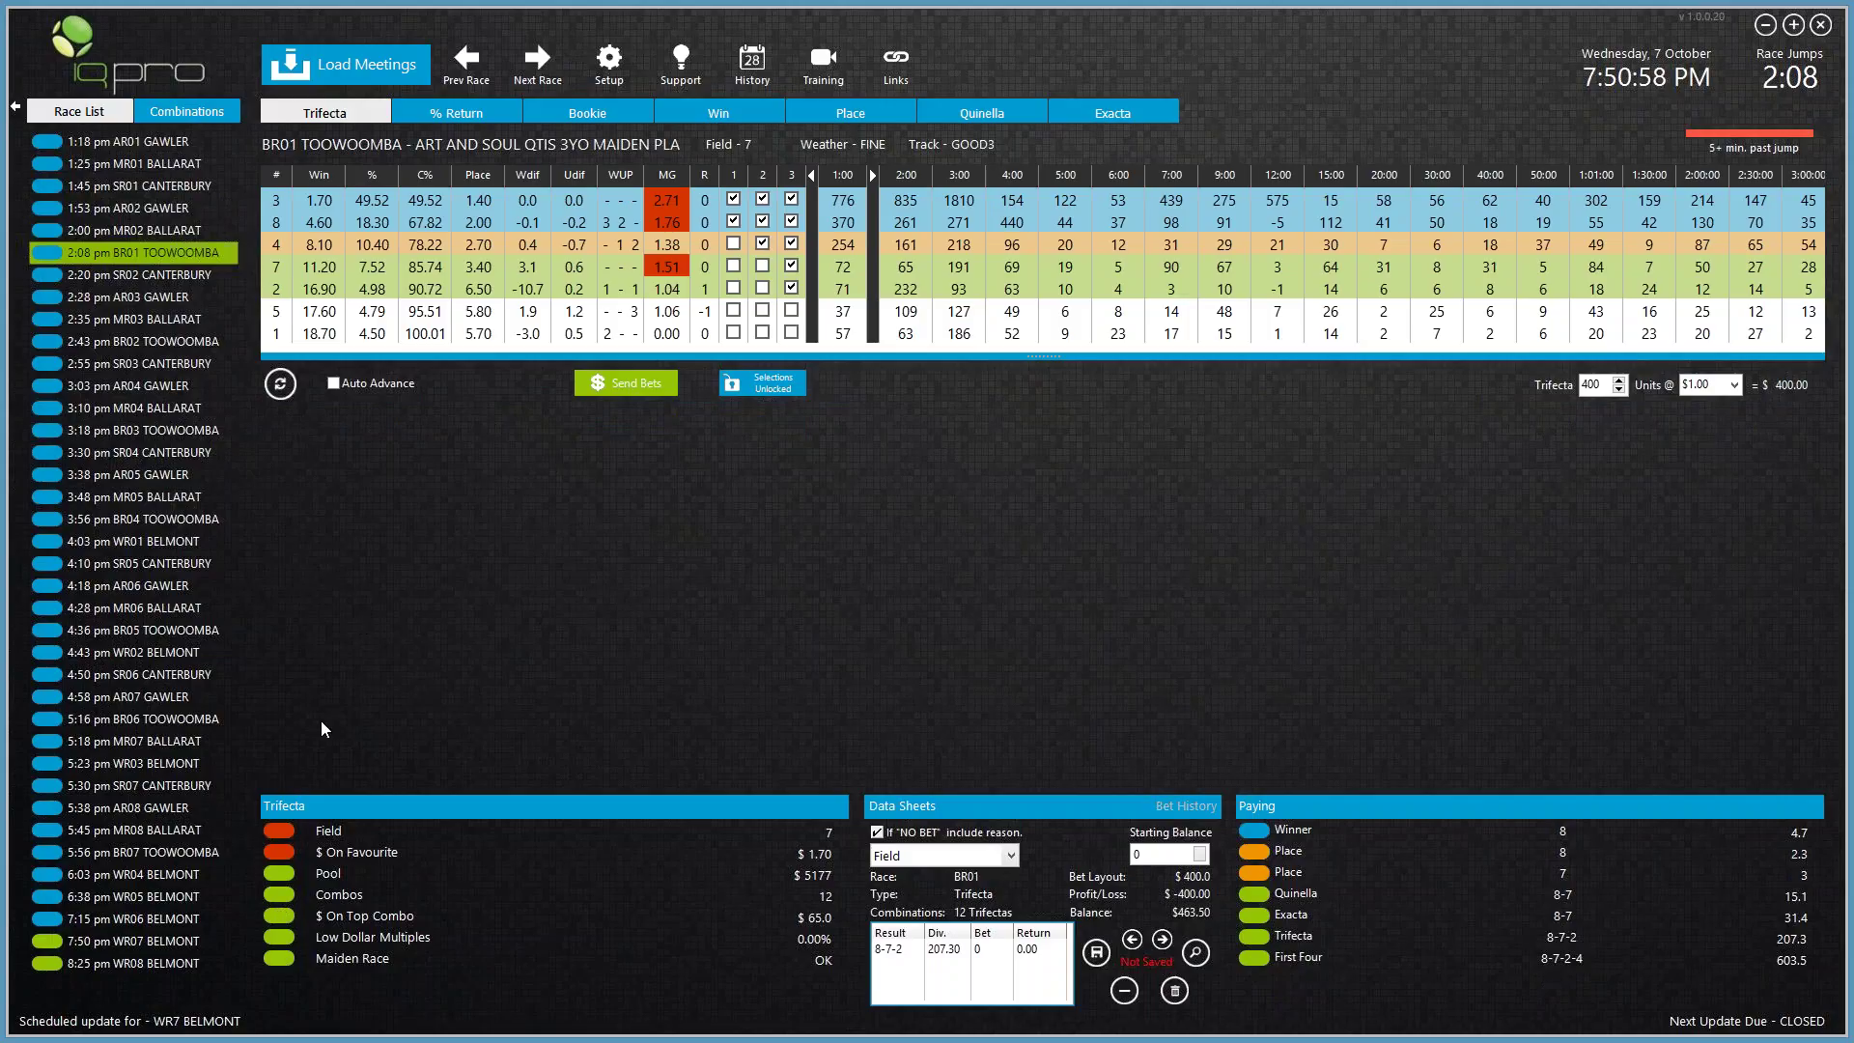
Step: Open the 7:50 pm WR07 Belmont race, step its market data back to 3:00, and return it to the 1:00 mark
left_click(114, 943)
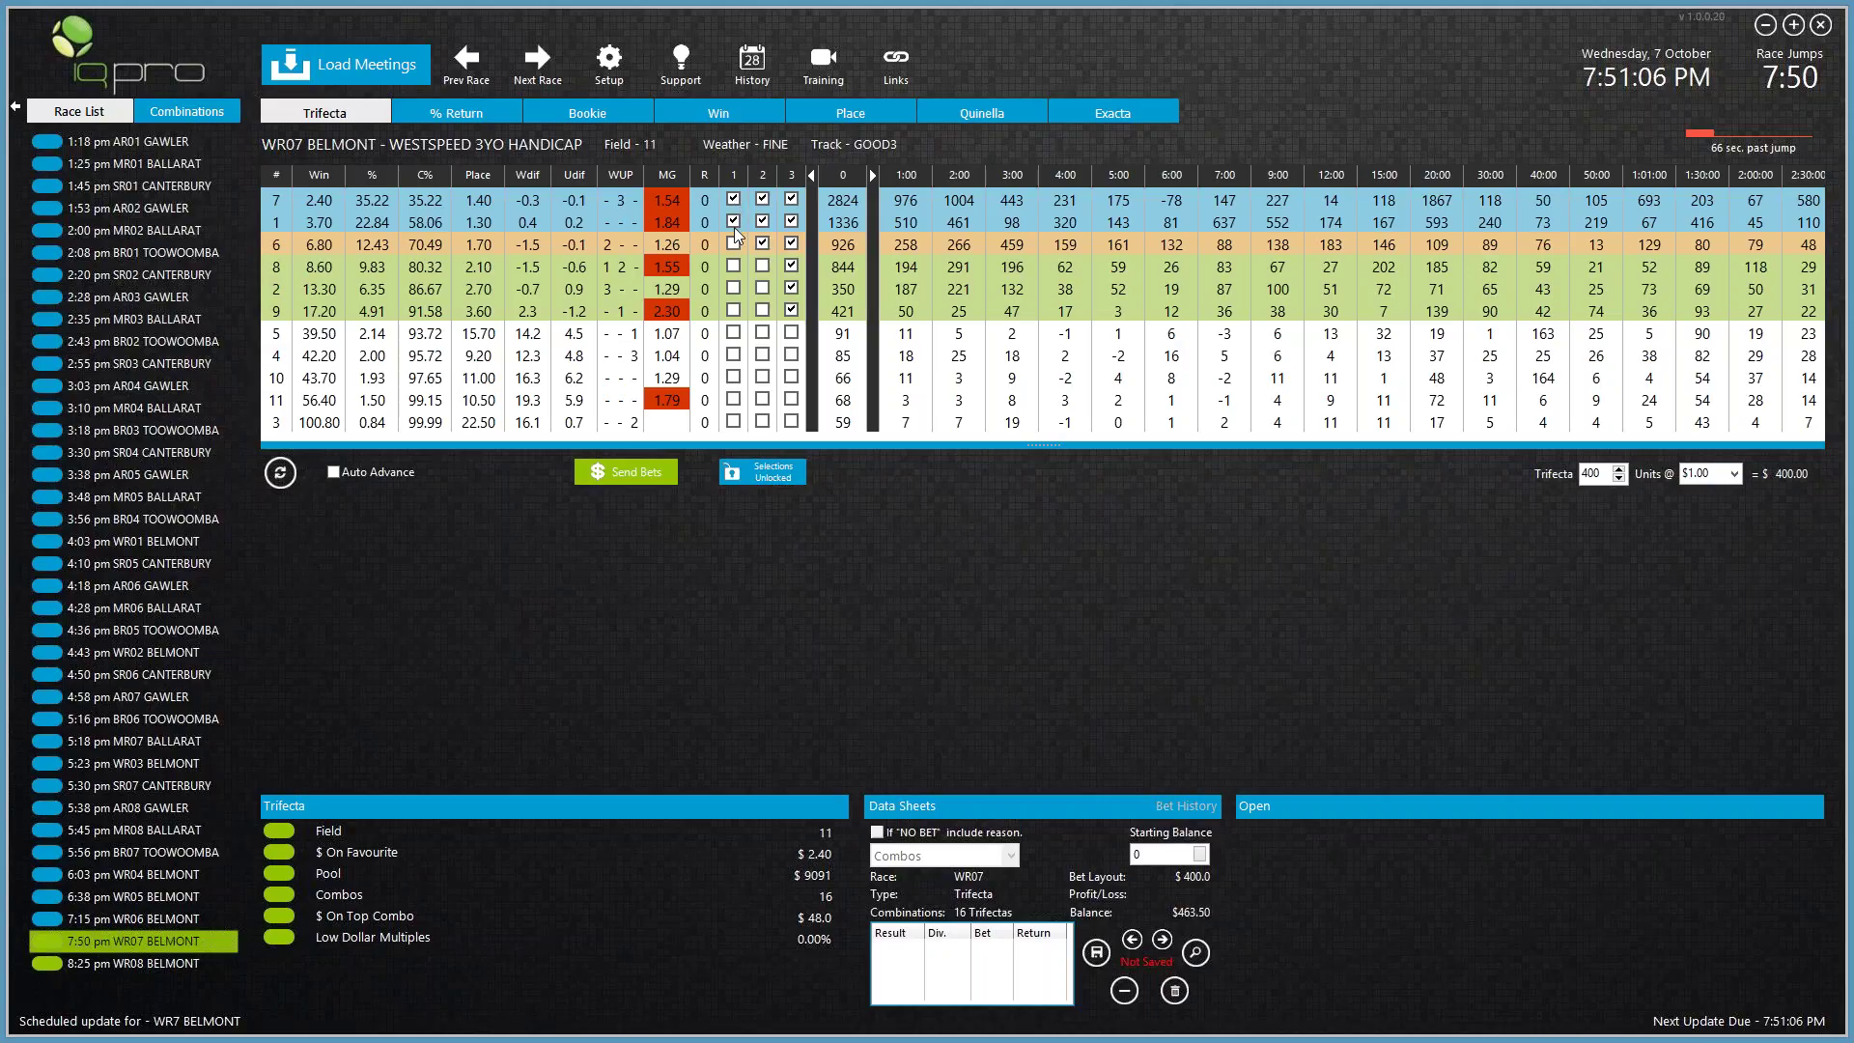
left_click(873, 174)
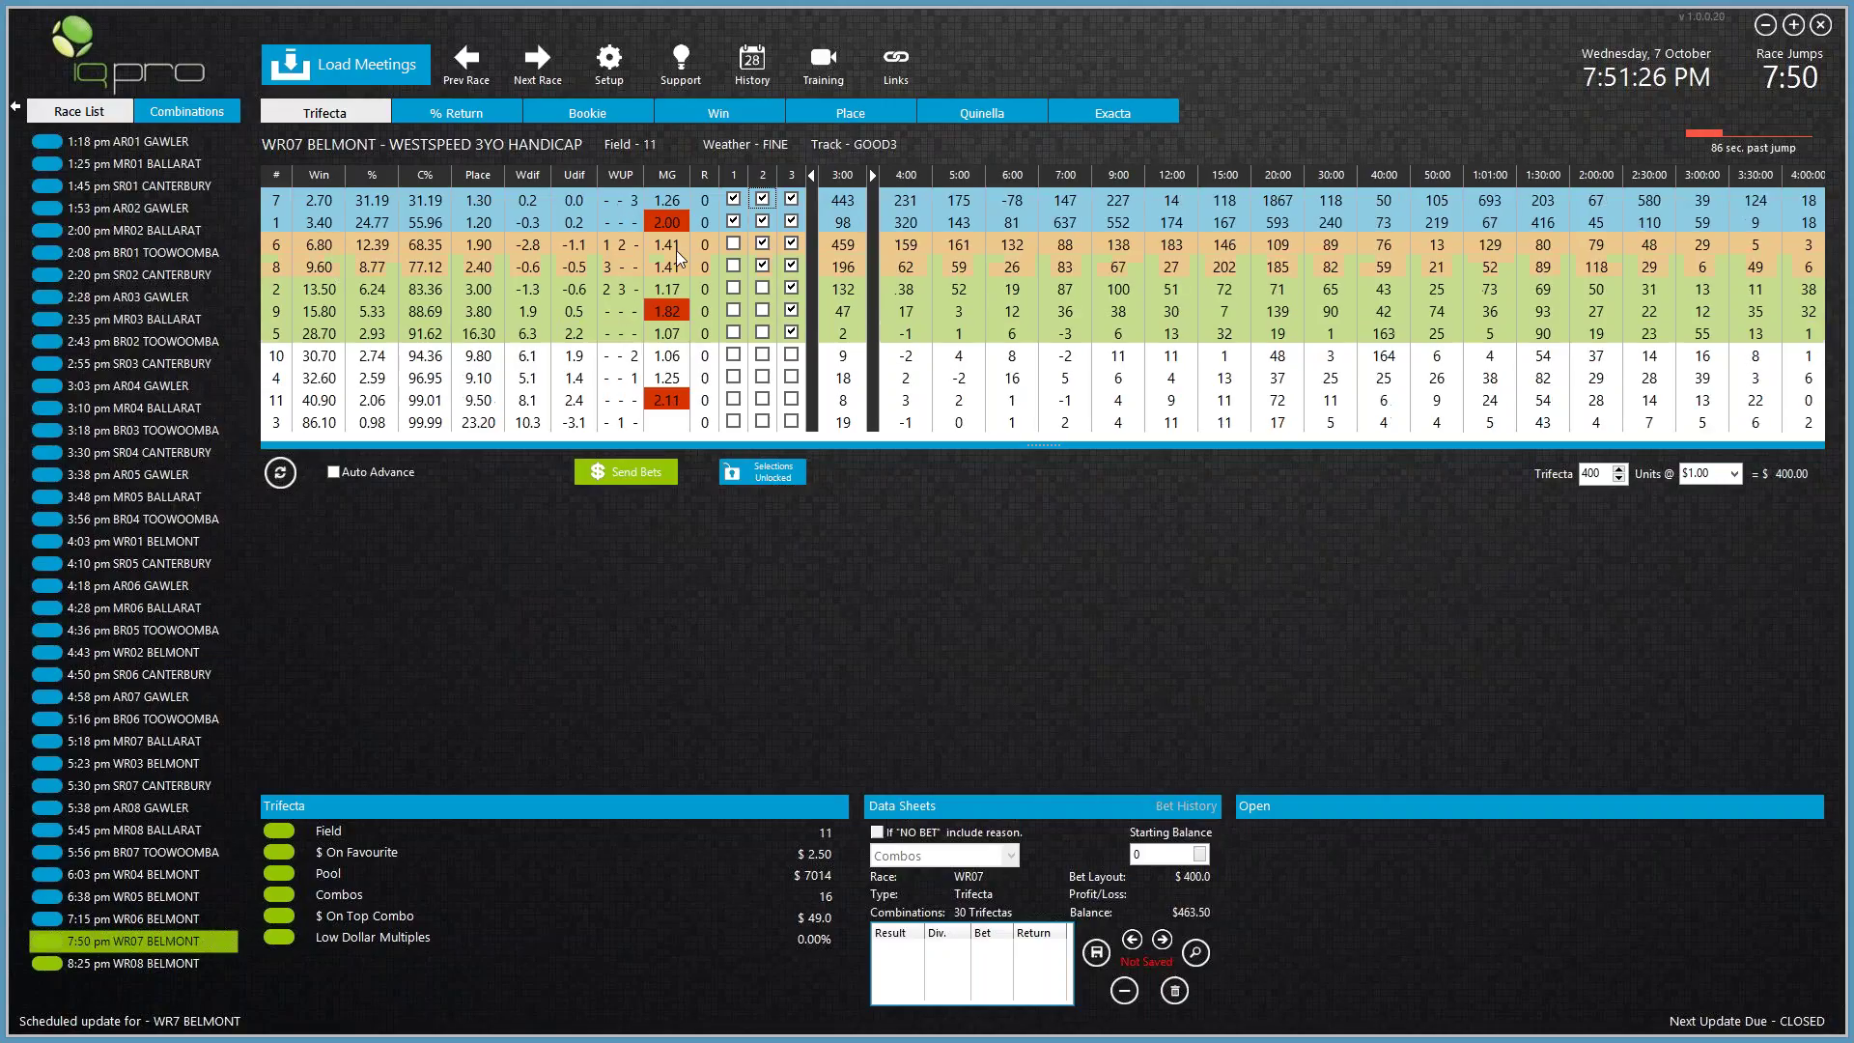
left_click(811, 176)
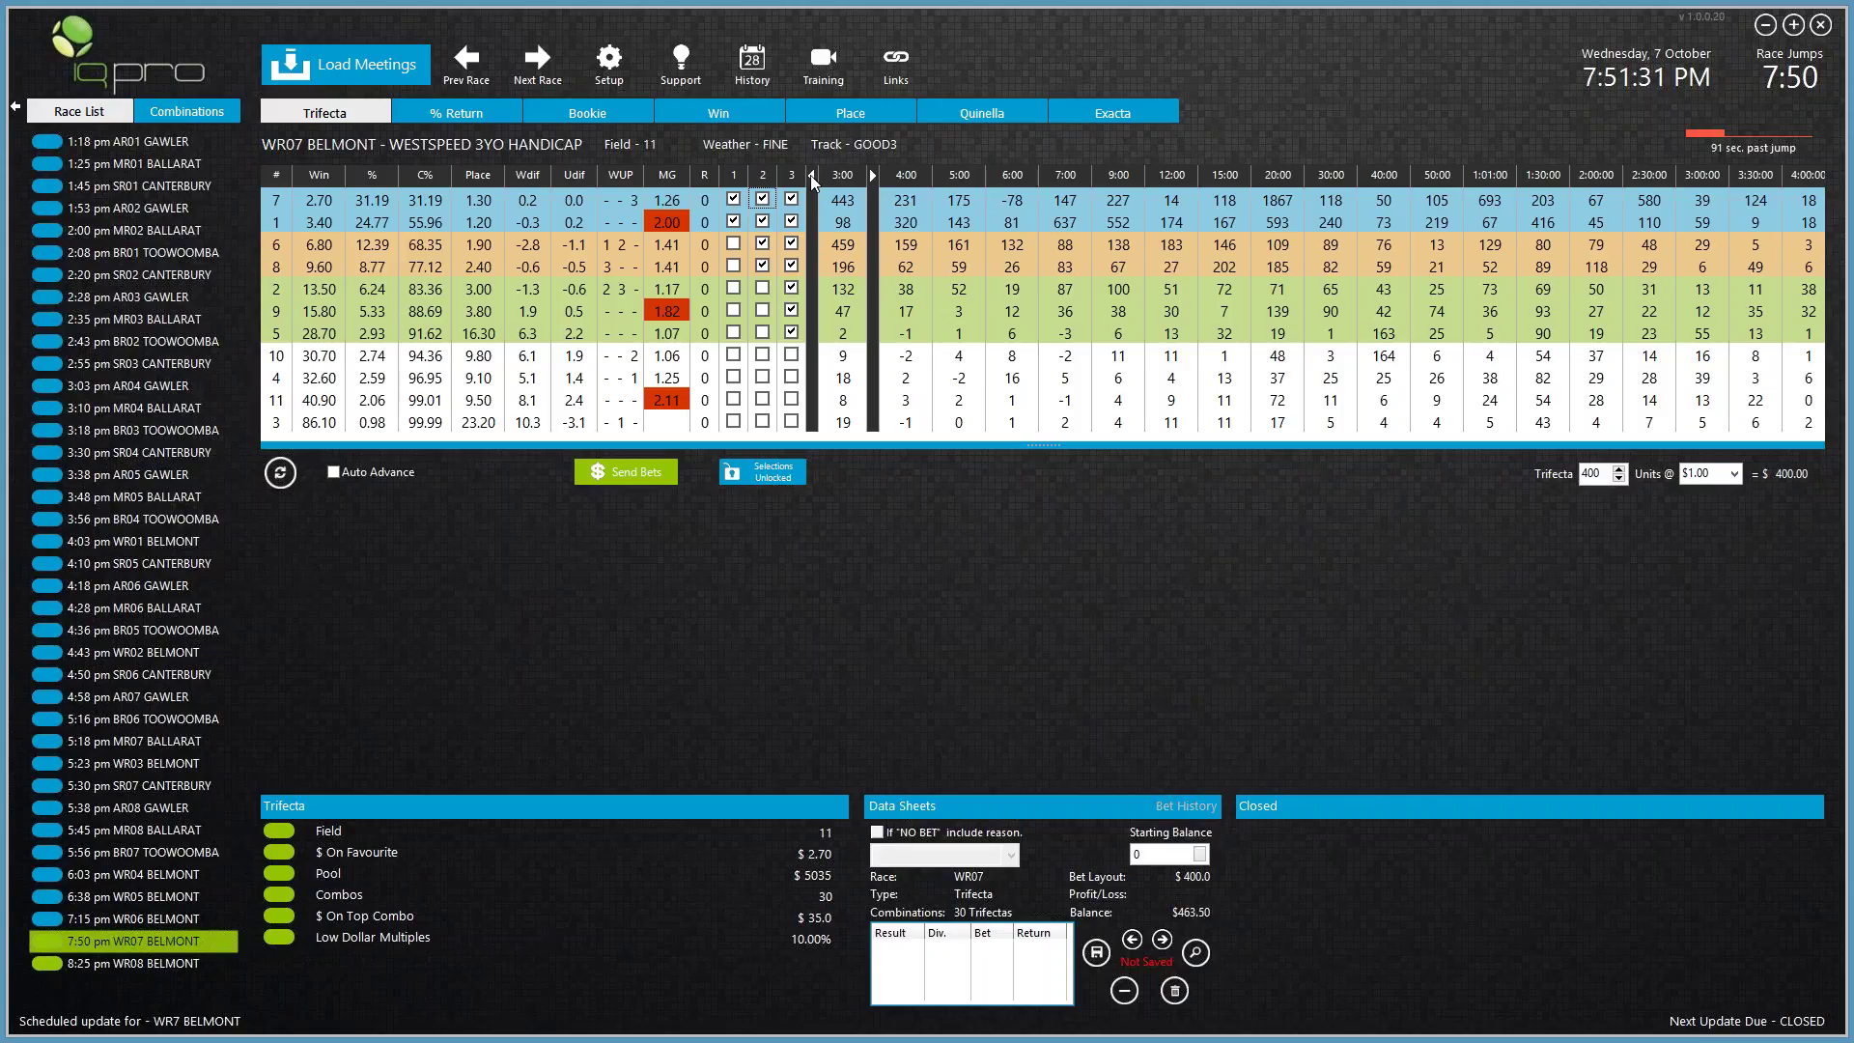
left_click(812, 177)
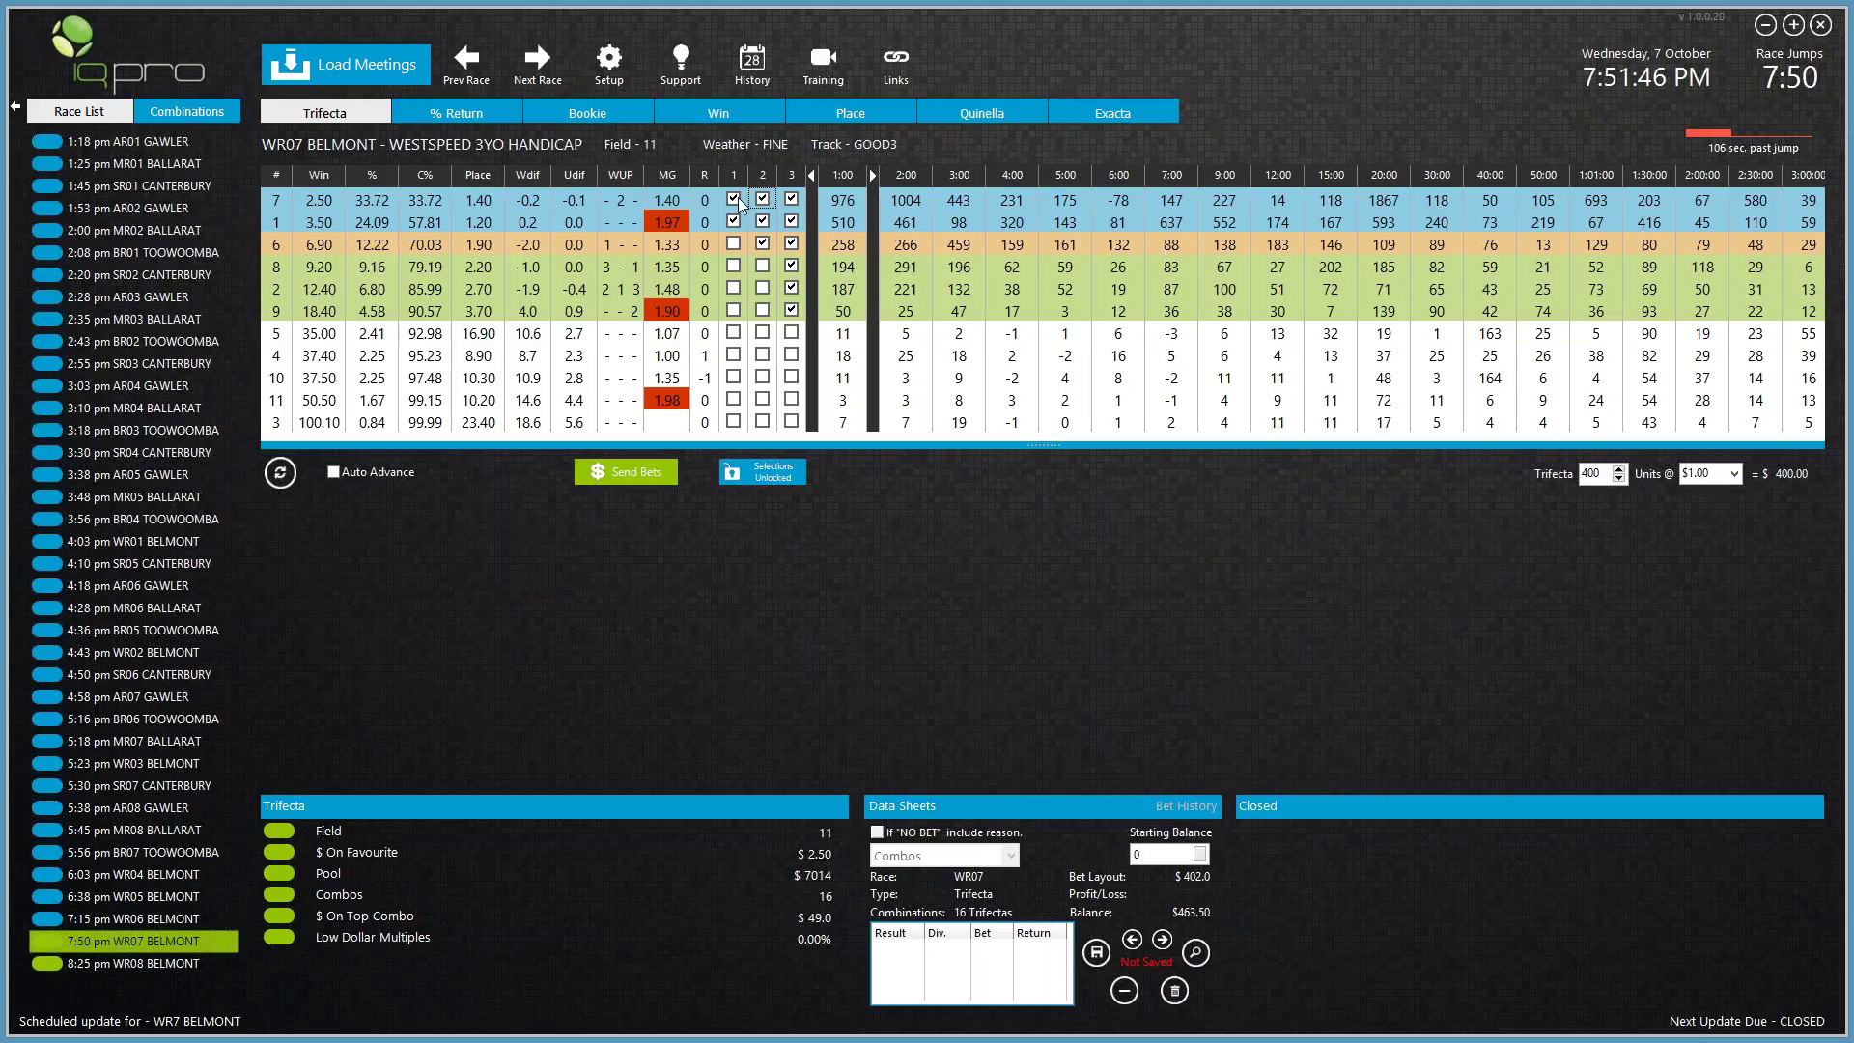
Step: Add runners 8, 2 and 9 to second place in the WR07 Belmont trifecta selections
left_click(763, 266)
left_click(763, 287)
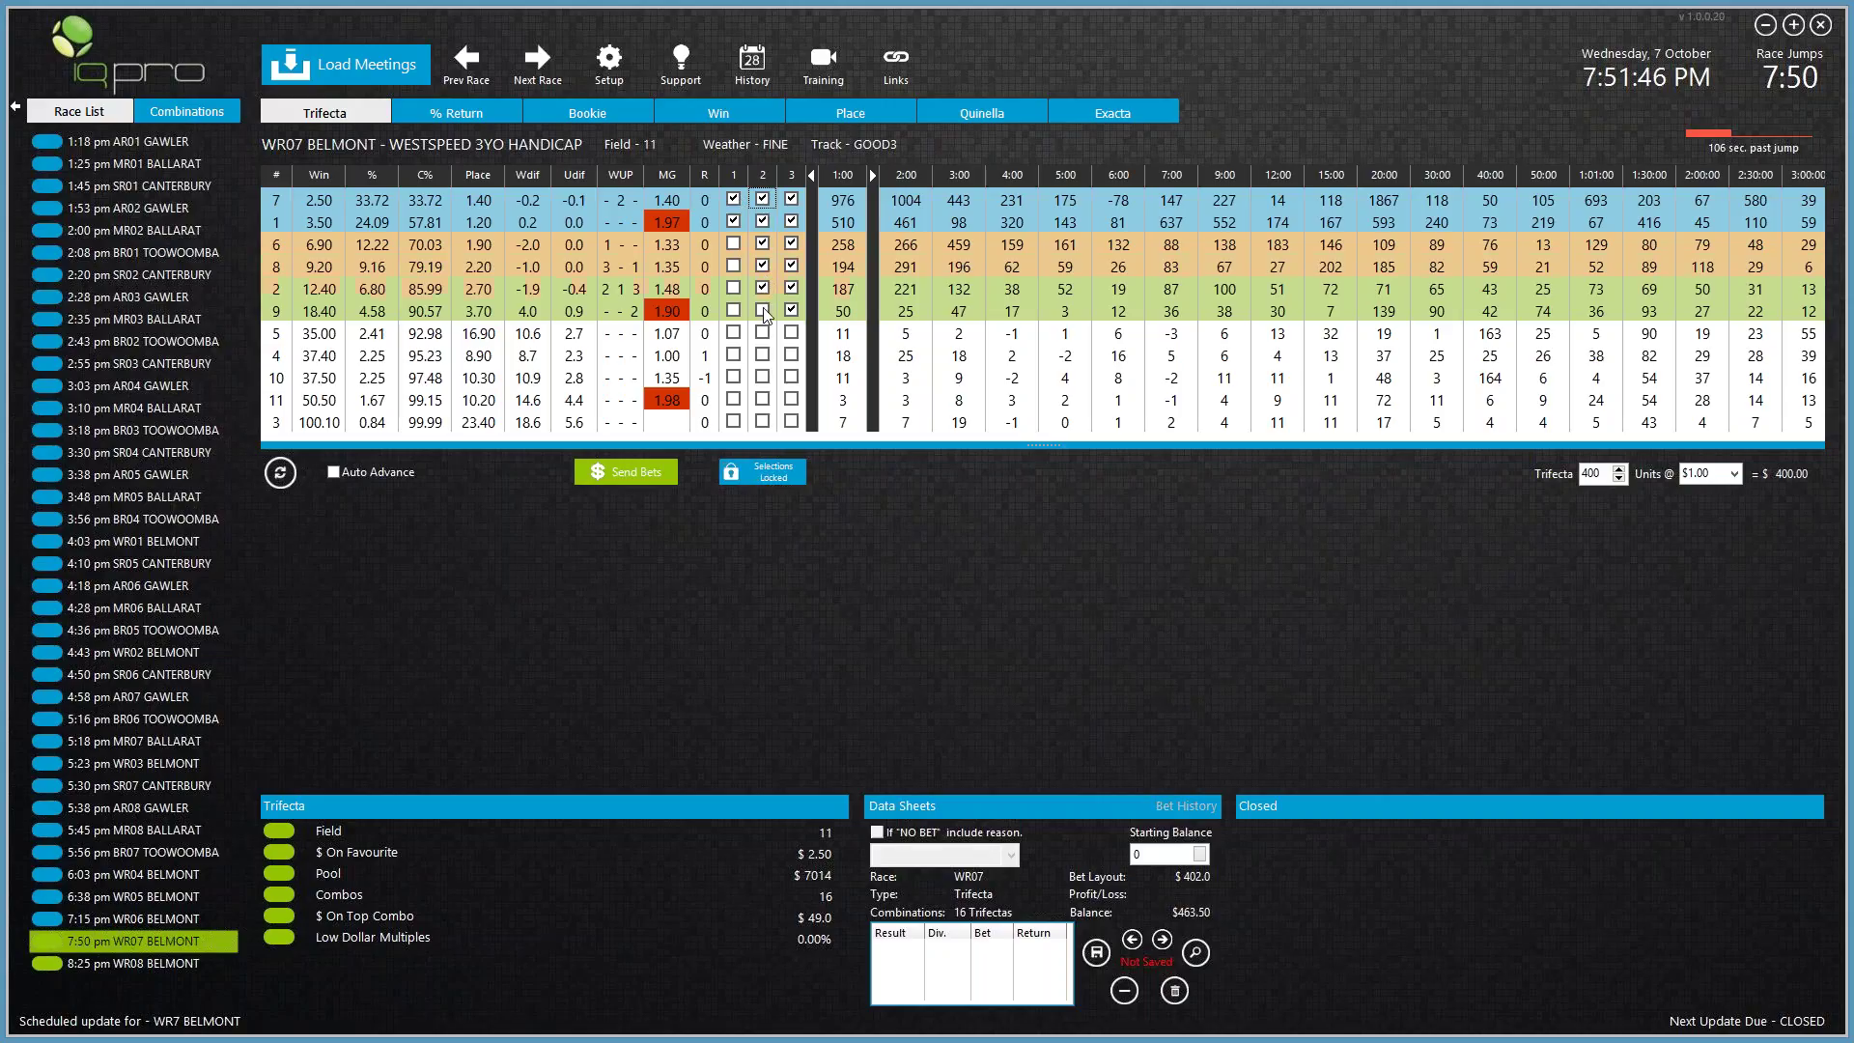
left_click(763, 310)
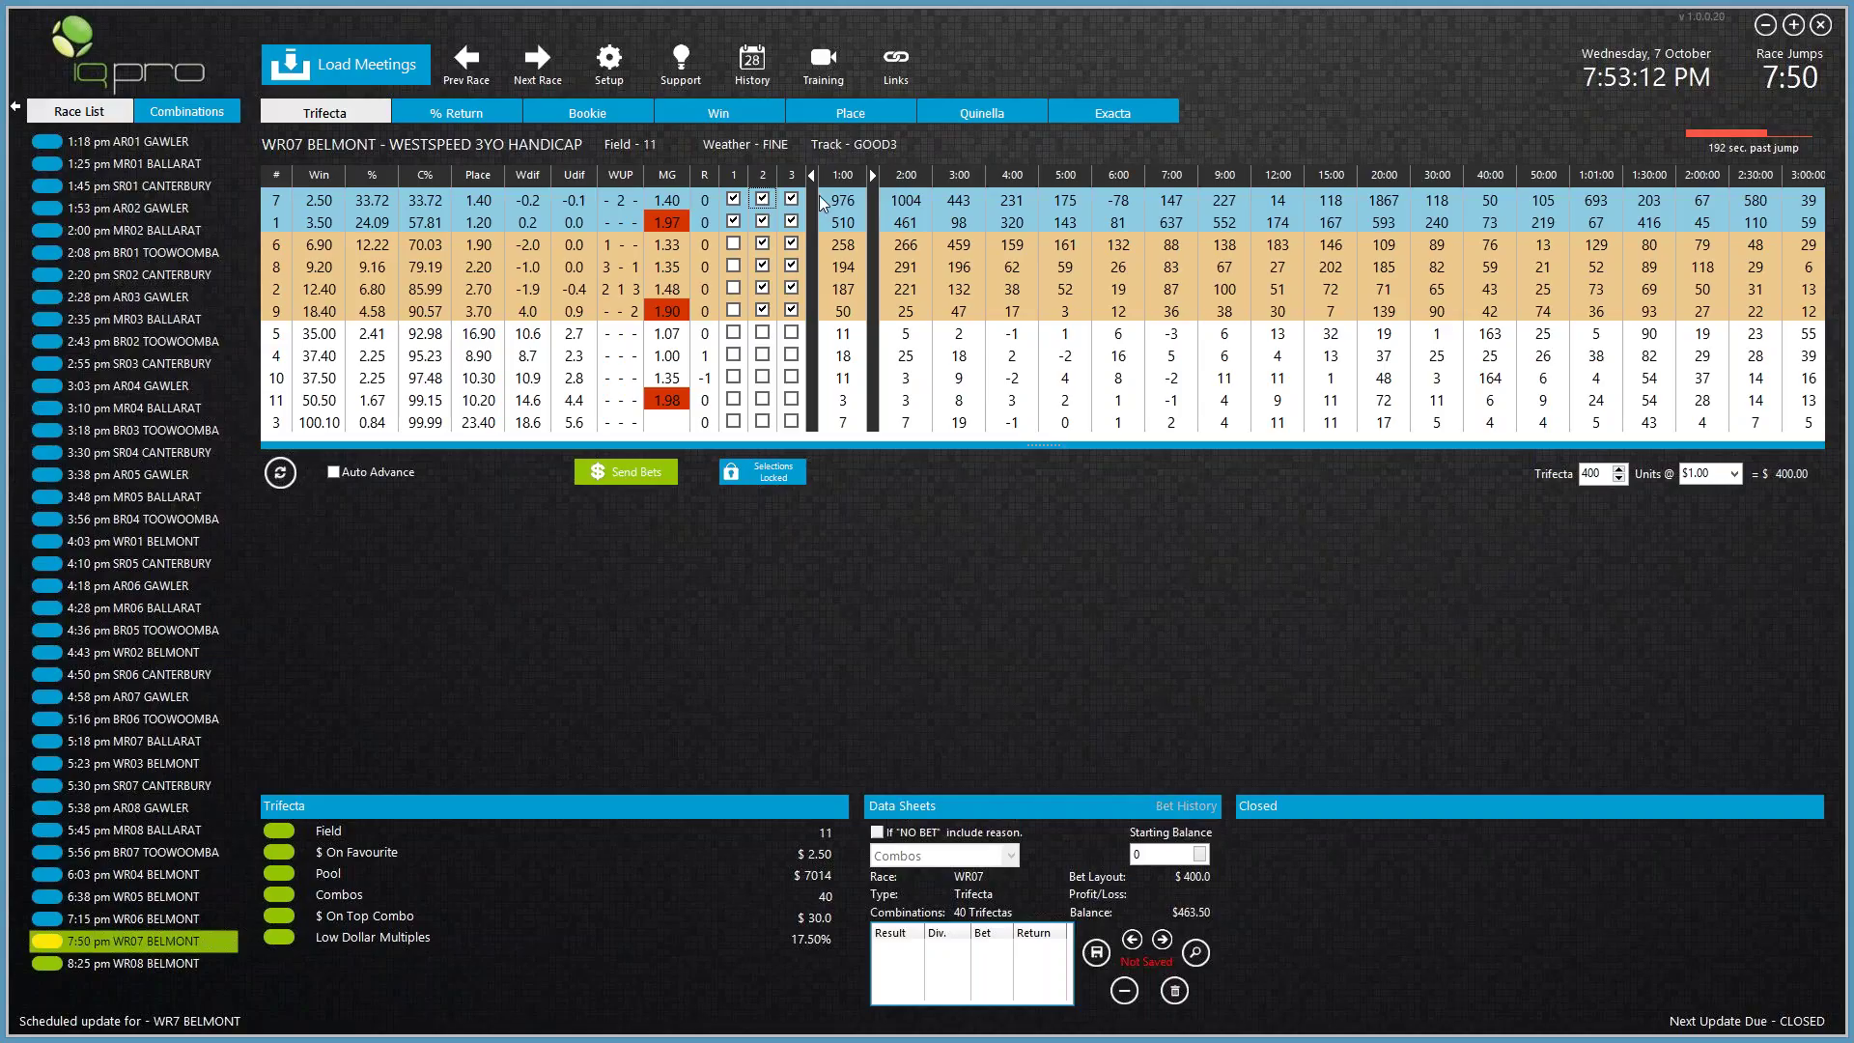
Step: Check the % Return bet type for WR07 Belmont, return to Trifecta and show the bet combinations
left_click(454, 116)
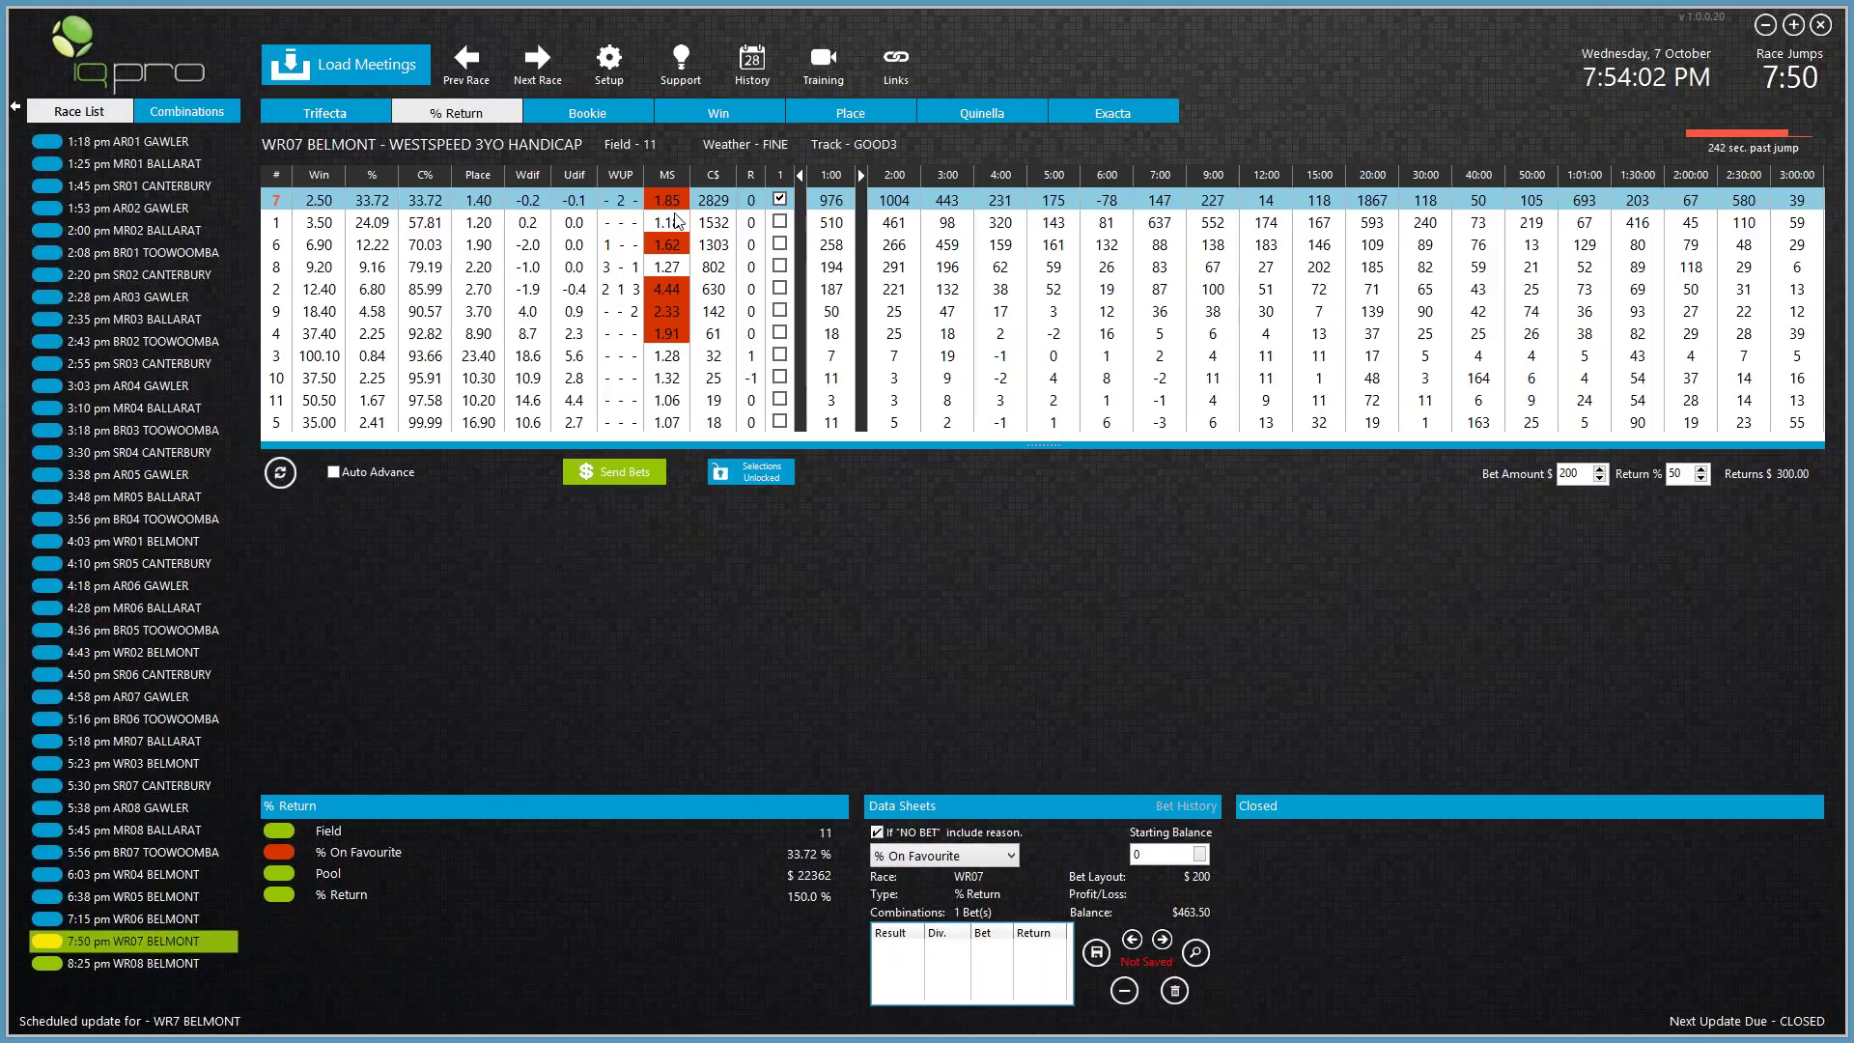
left_click(316, 113)
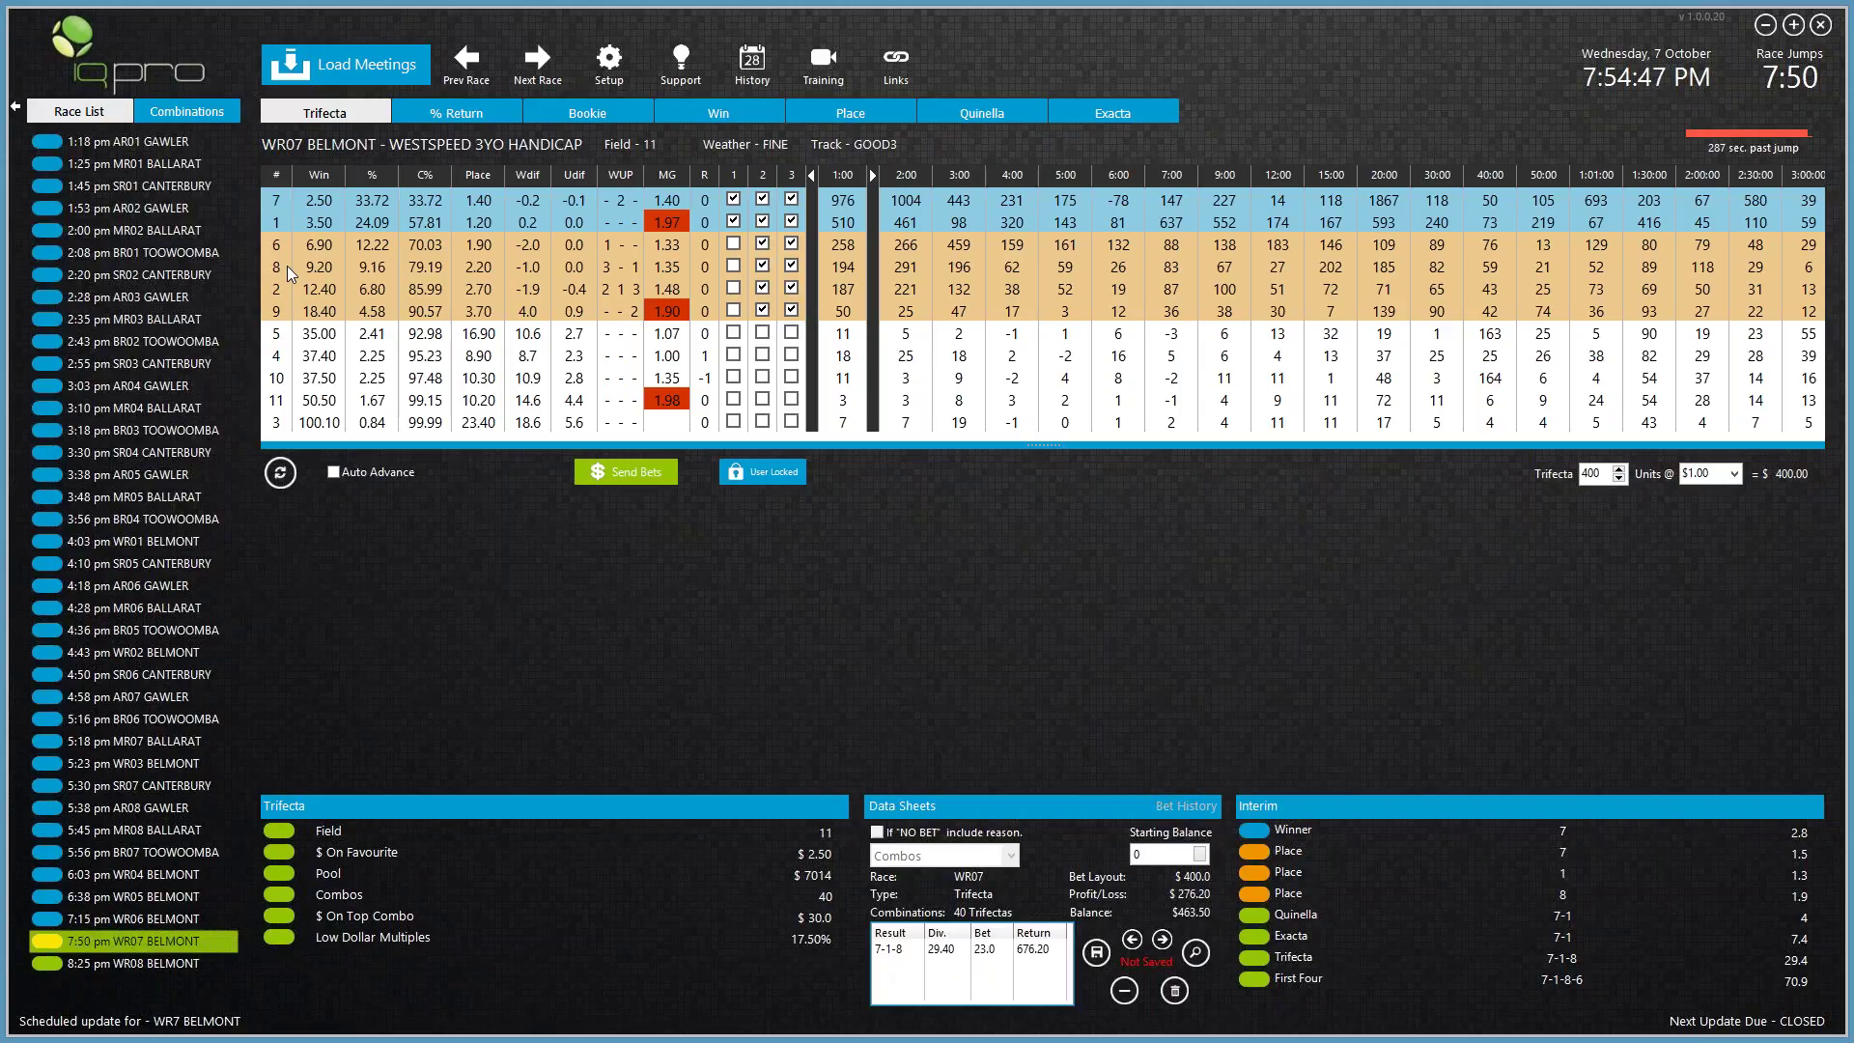
left_click(190, 113)
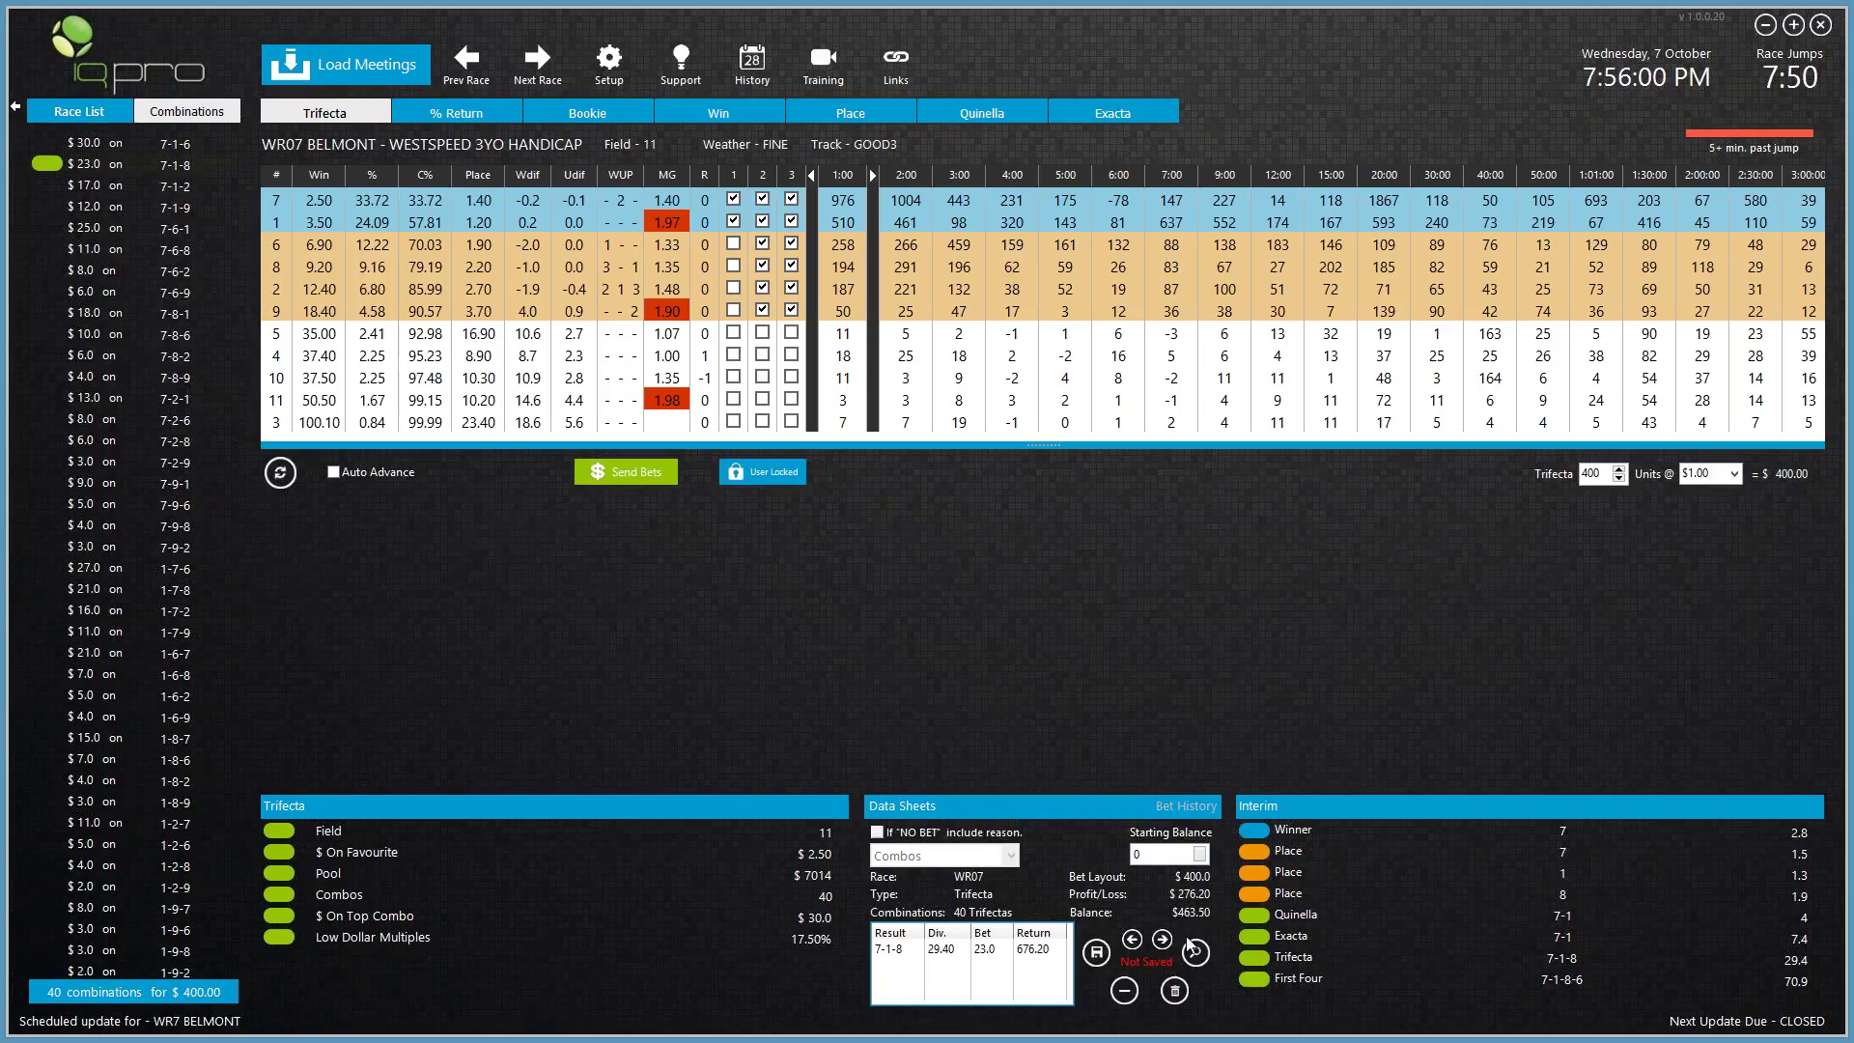
Step: Save the WR07 trifecta result to the datasheet, review the datasheet's account balance and close the viewer
left_click(1090, 964)
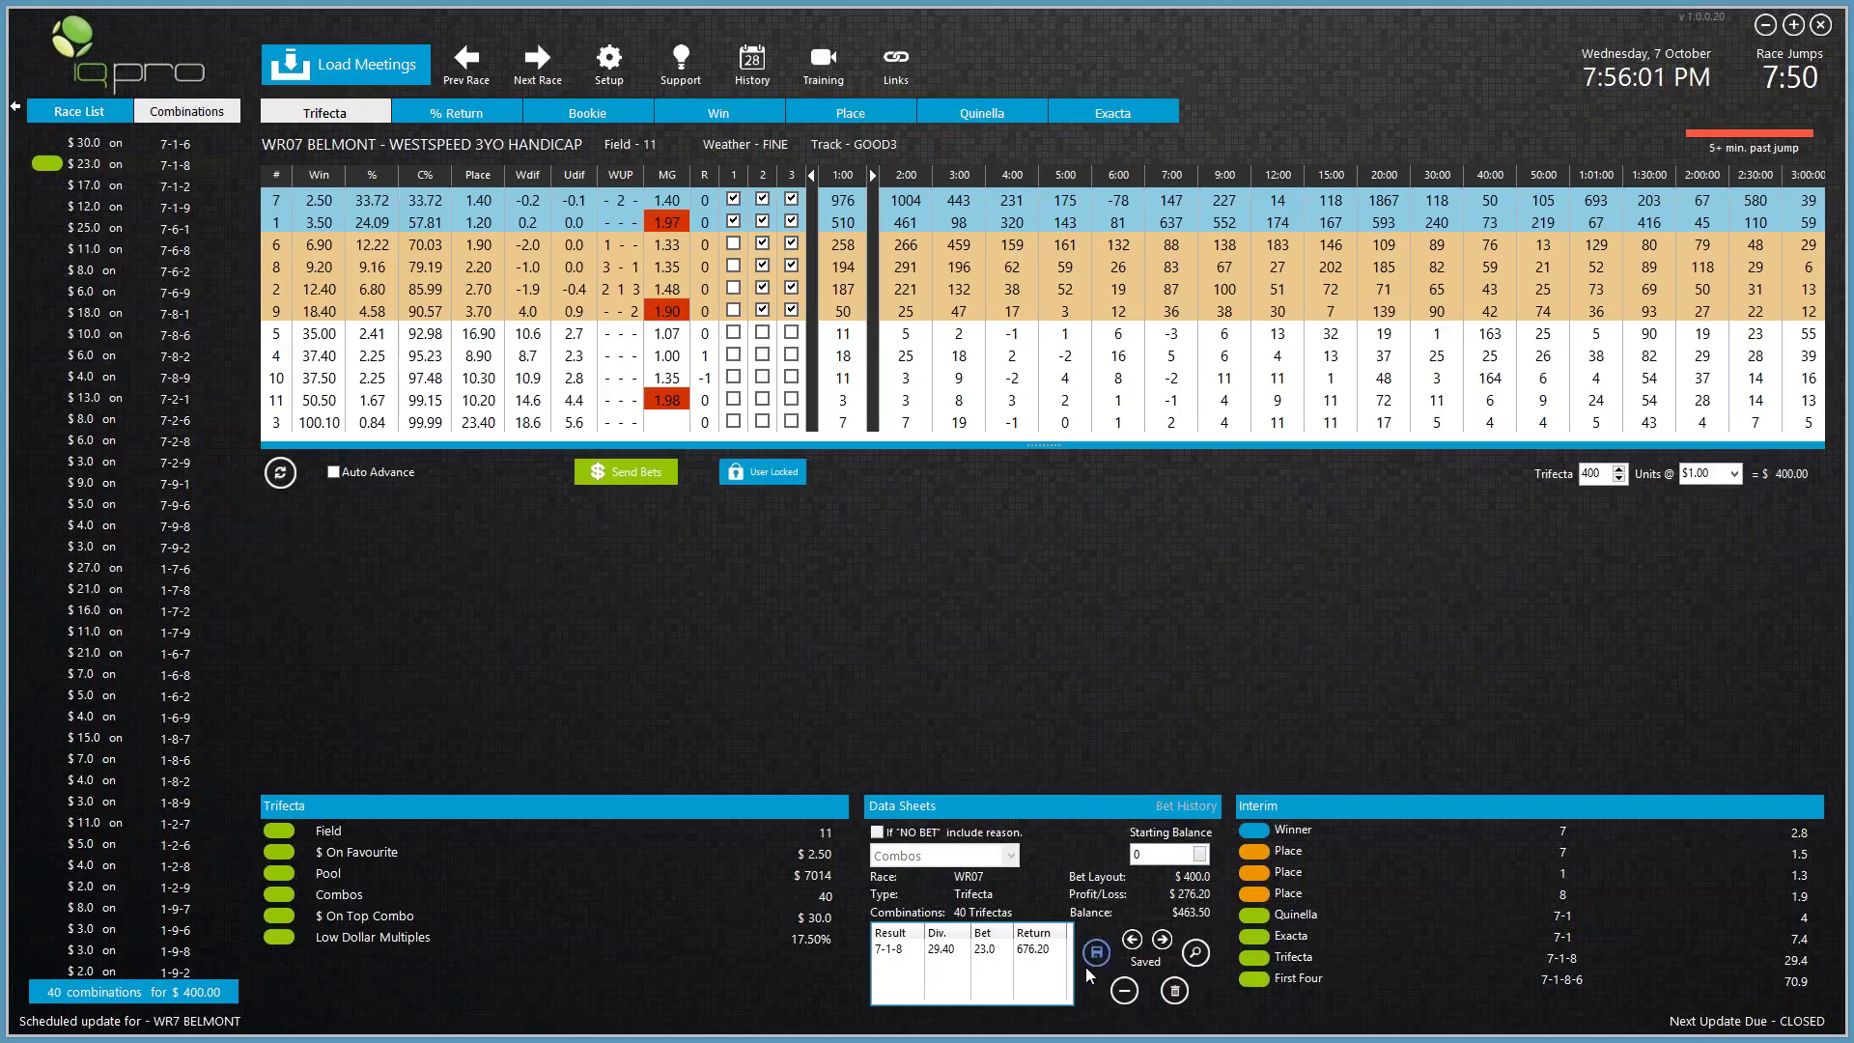
left_click(1198, 952)
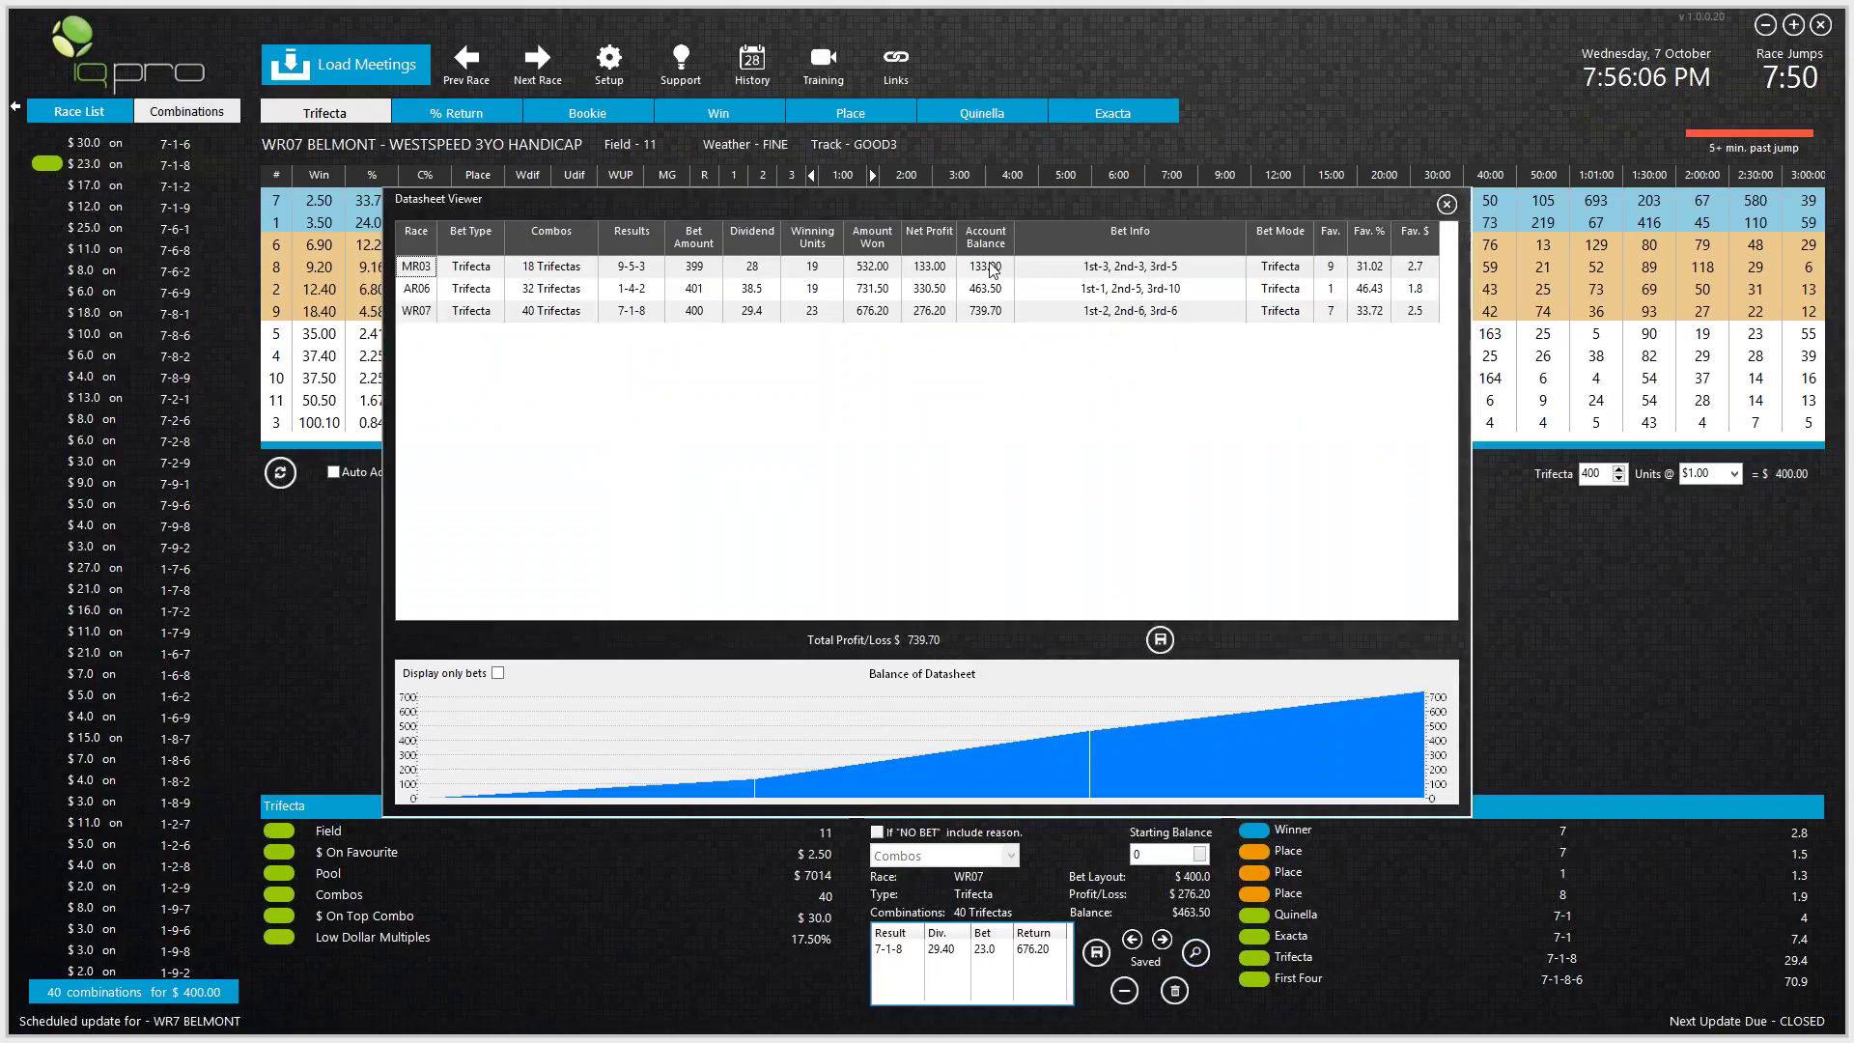
left_click(990, 319)
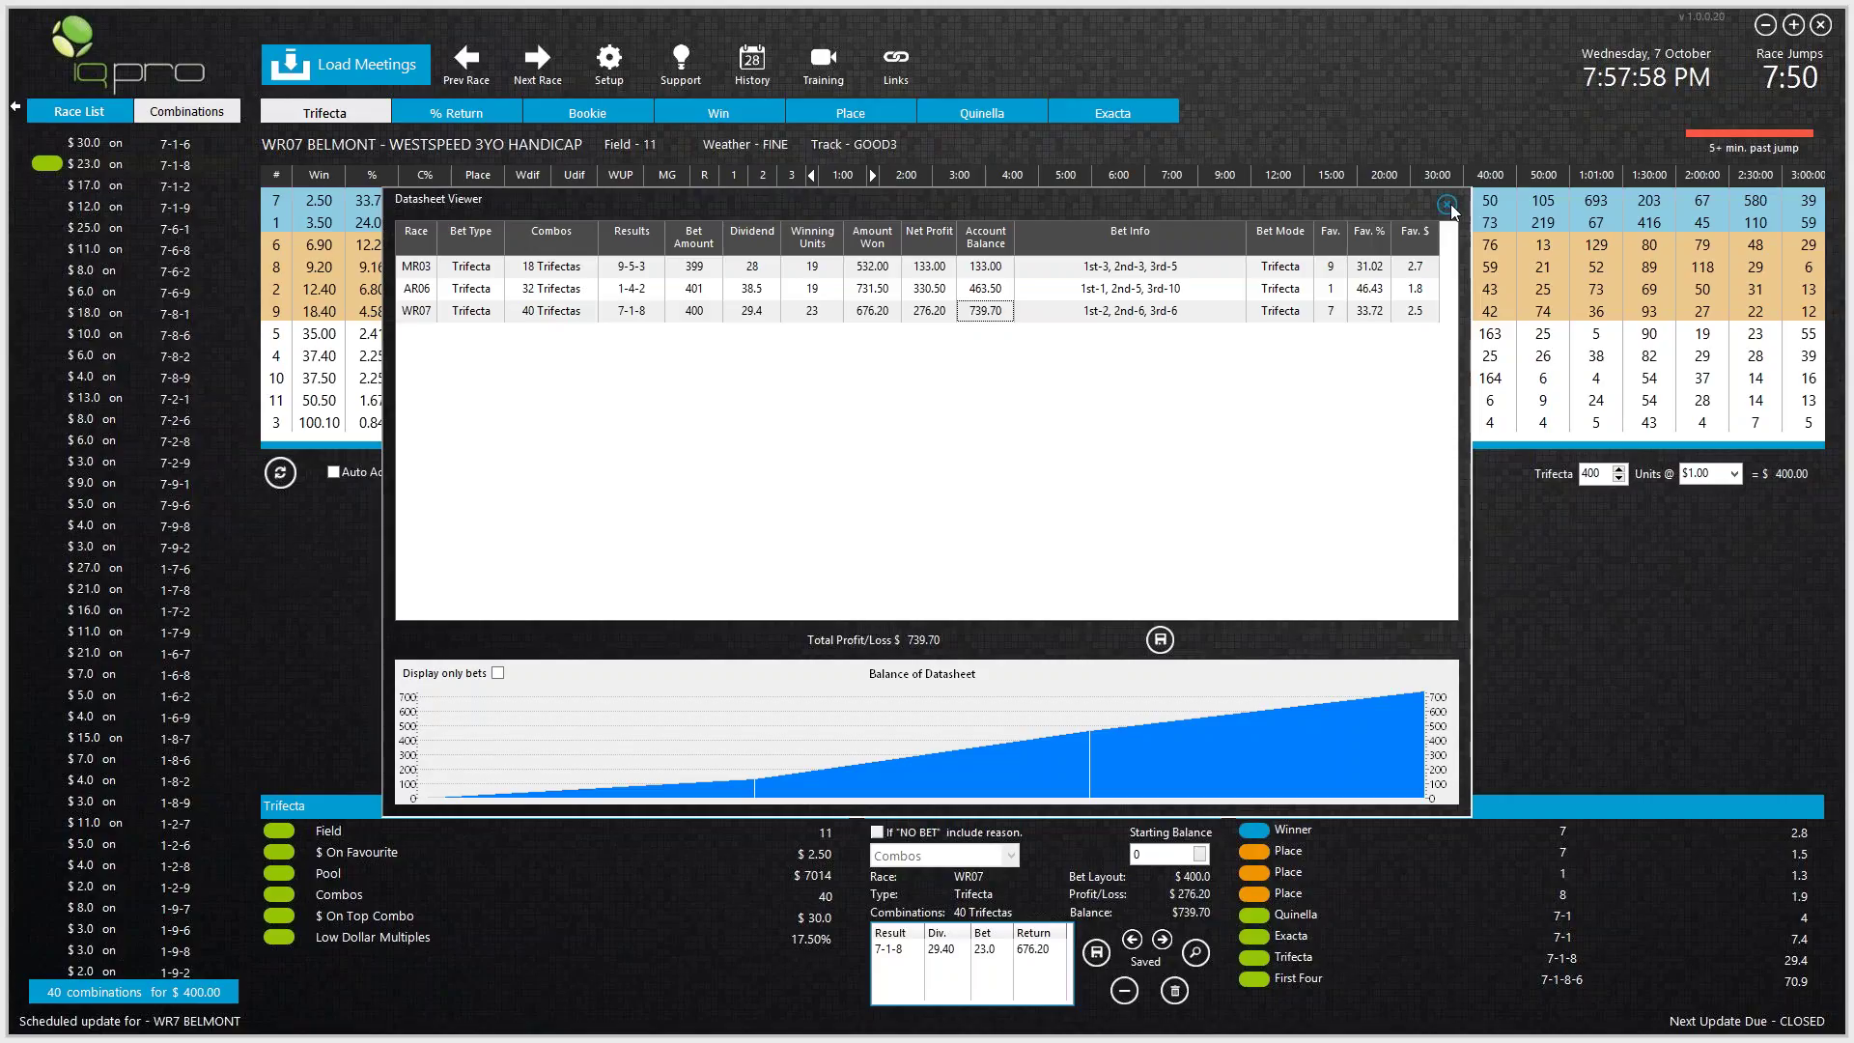
left_click(1448, 205)
key("alt+Tab")
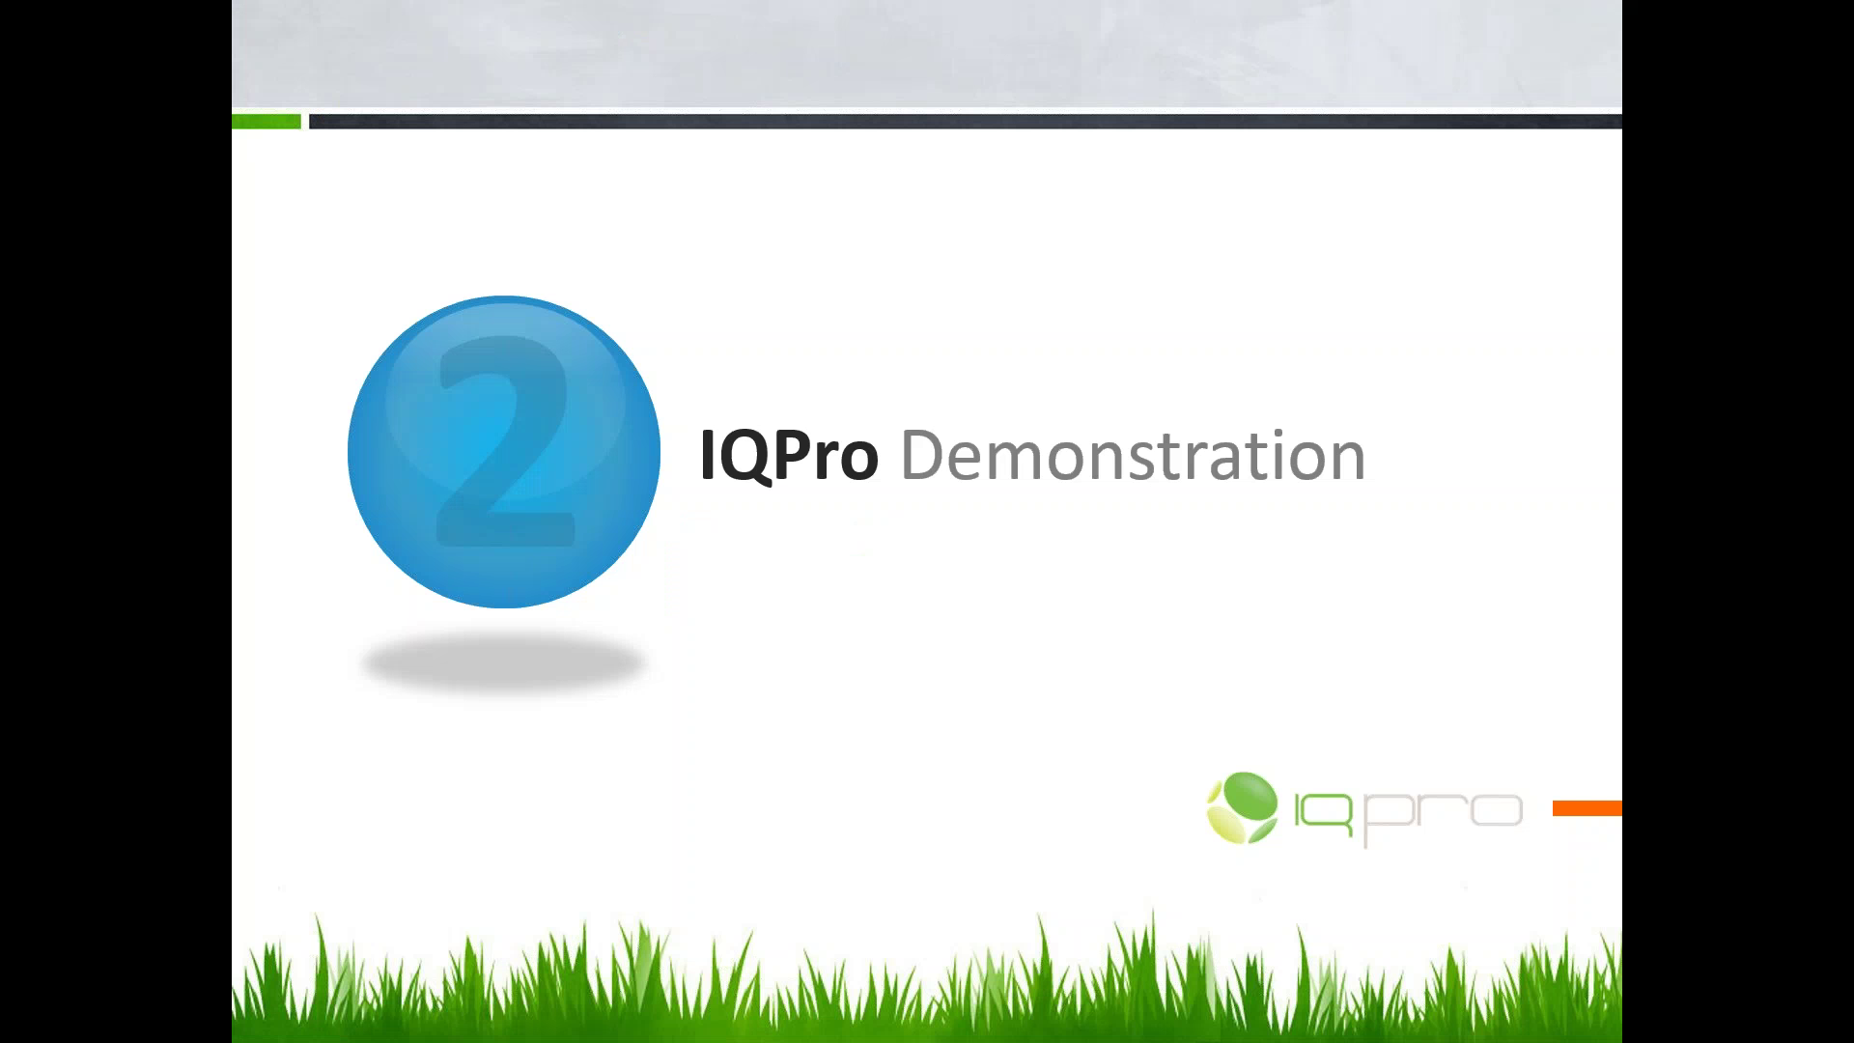
key("Right")
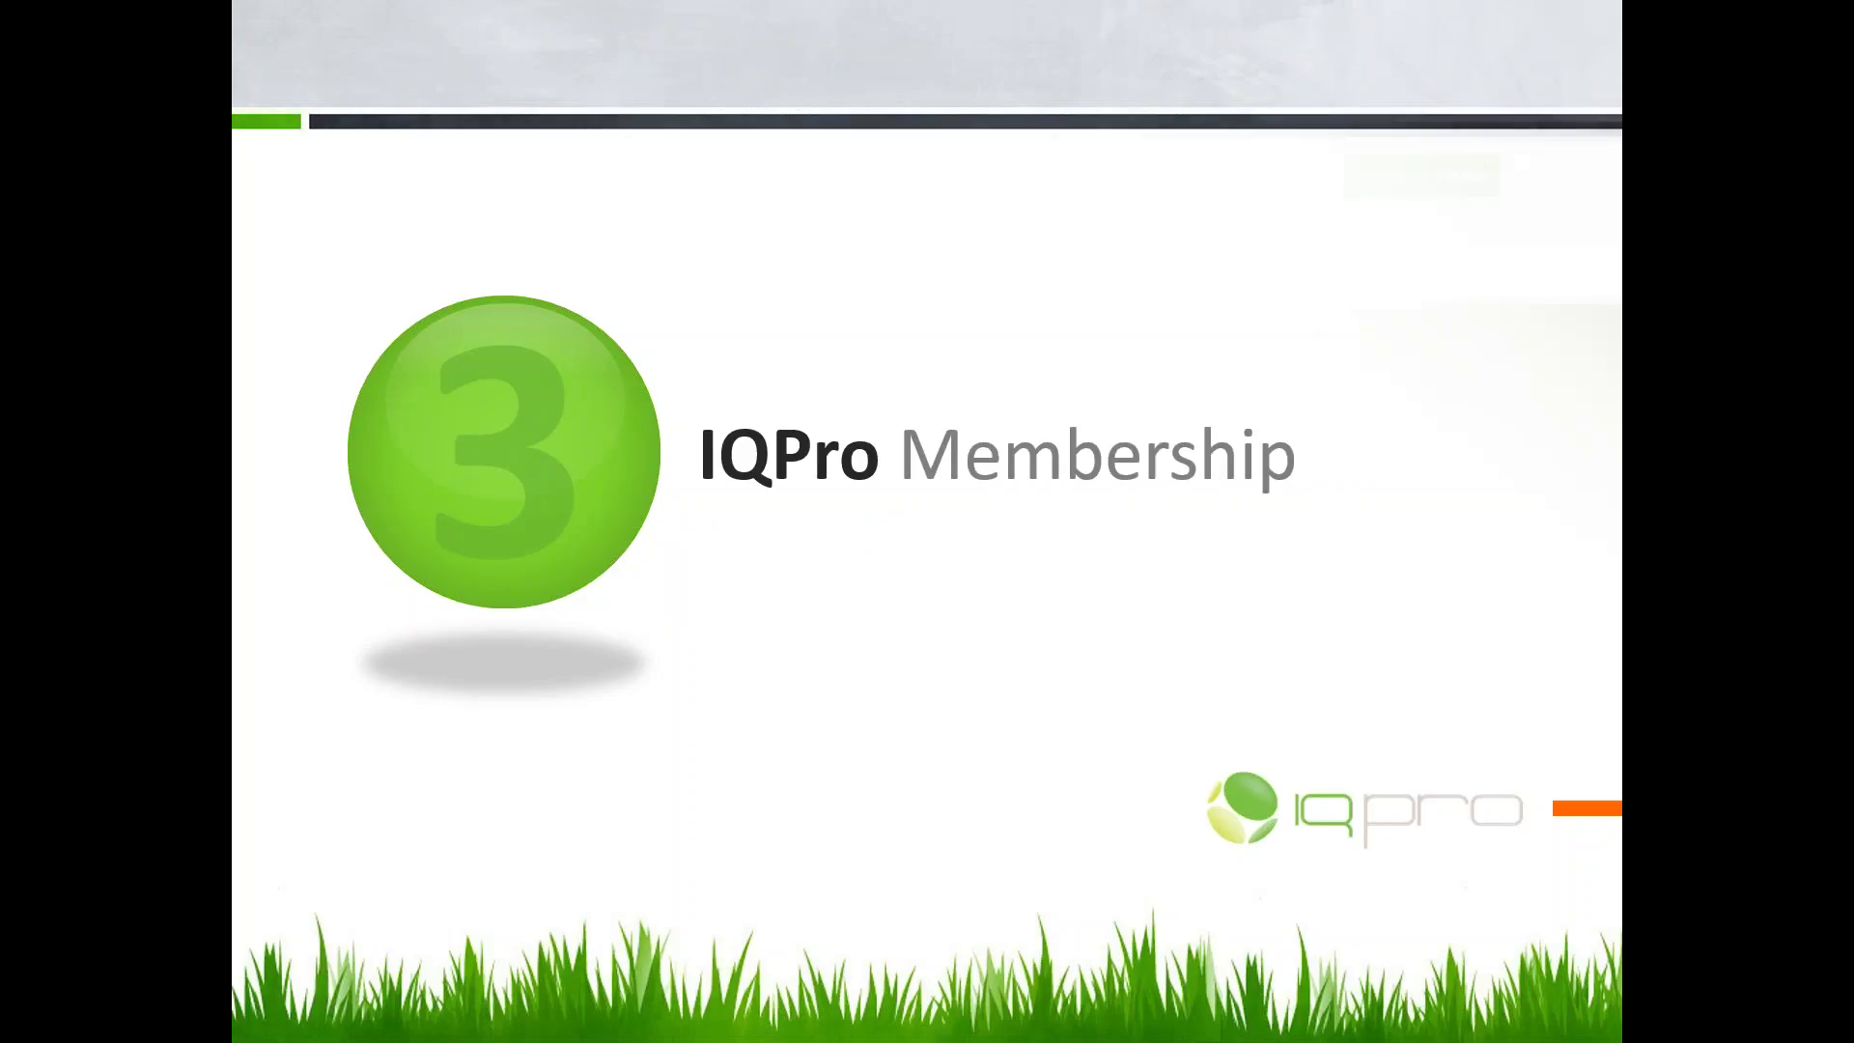
key("Right")
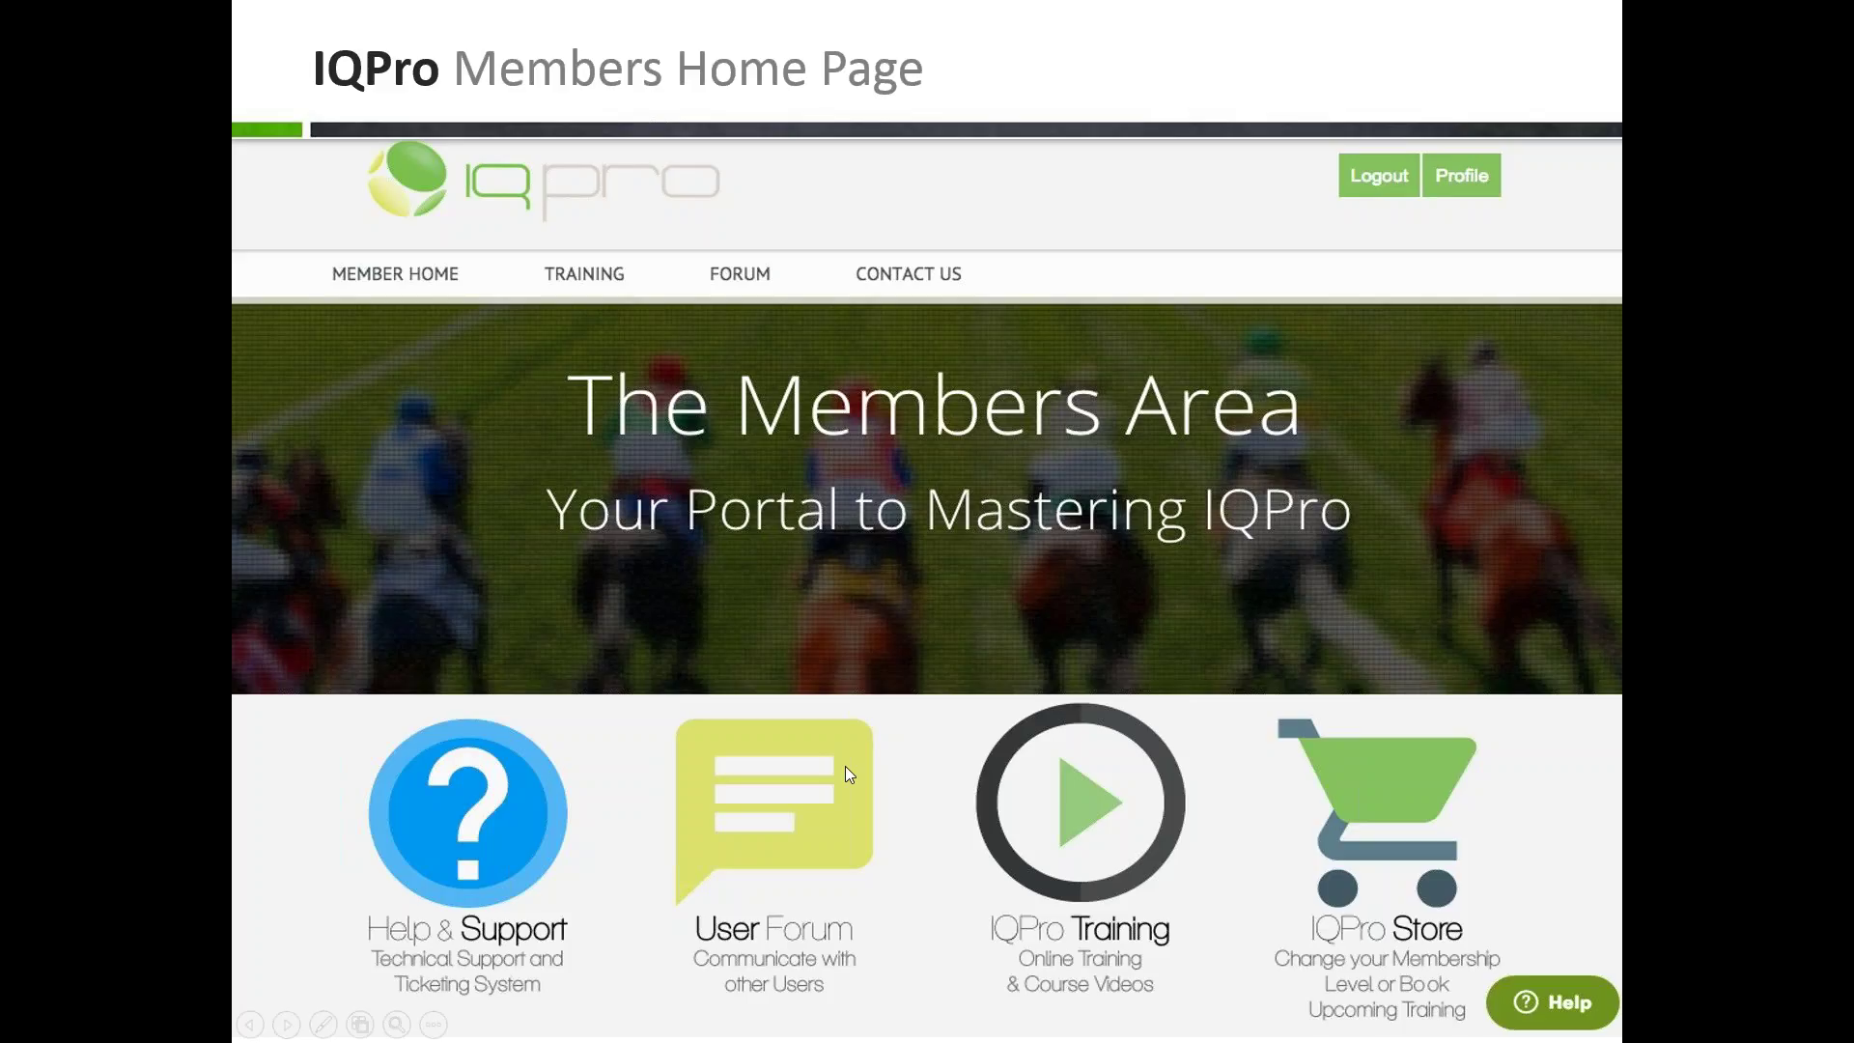
key("Right")
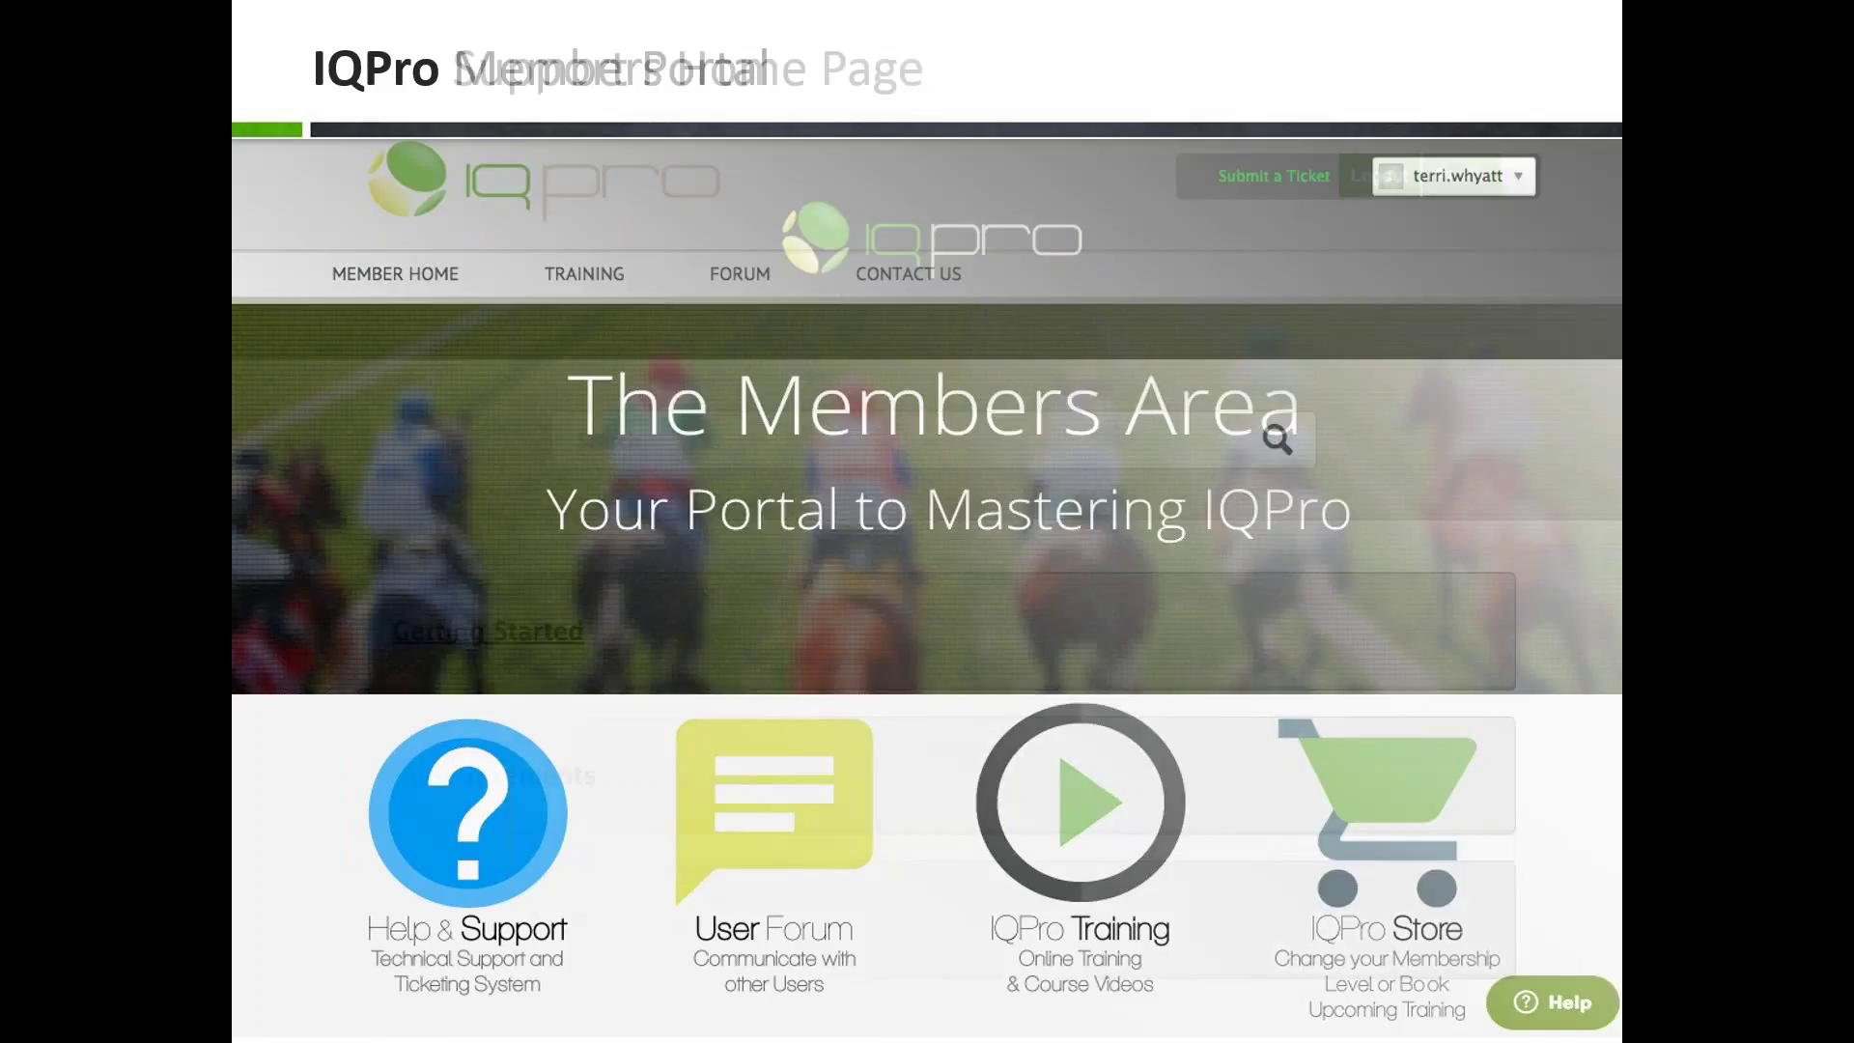